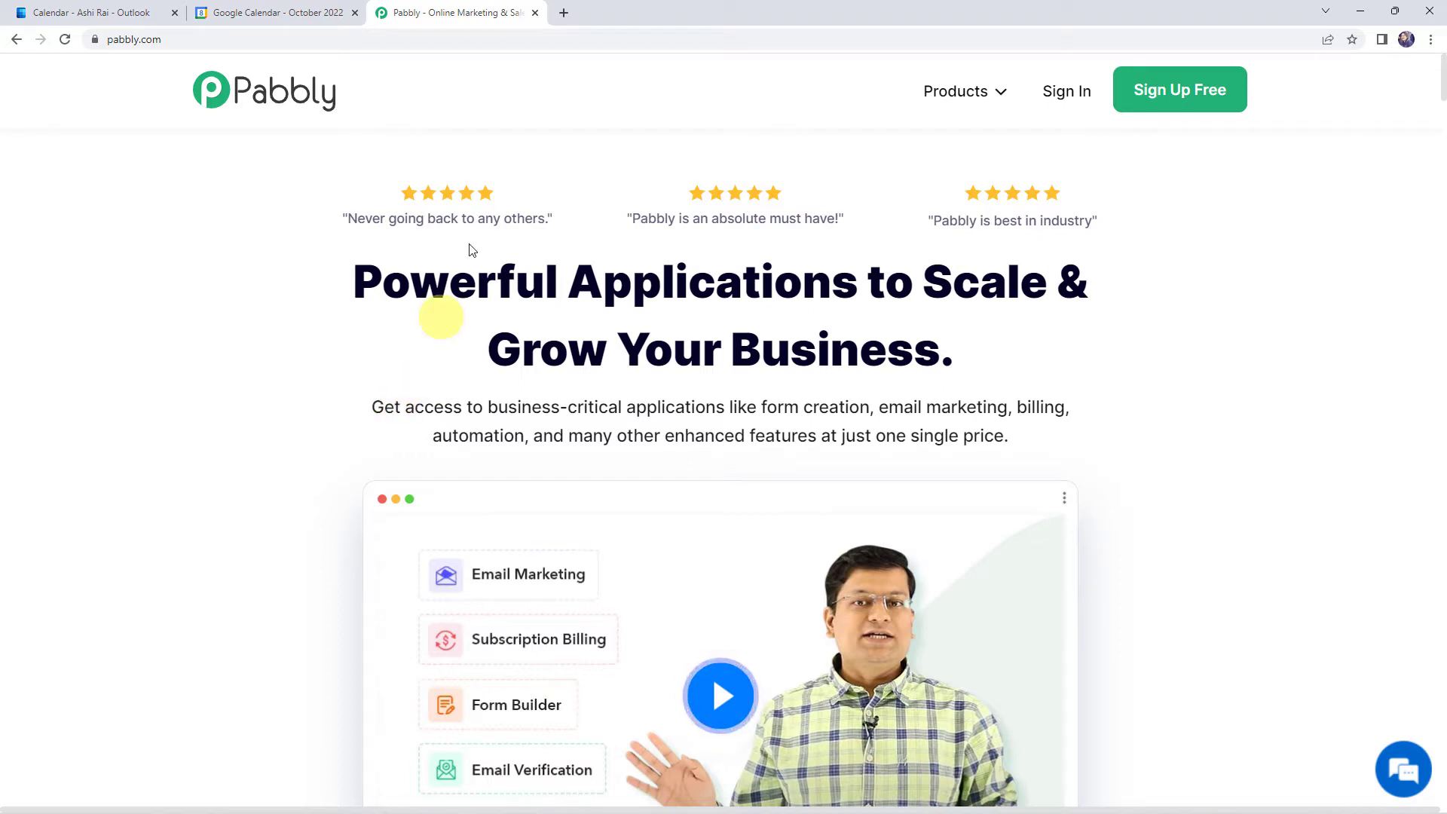
Step: Sign in to Pabbly and open Pabbly Connect from the list of all apps
{"action": "left_click", "coordinate": [175, 47]}
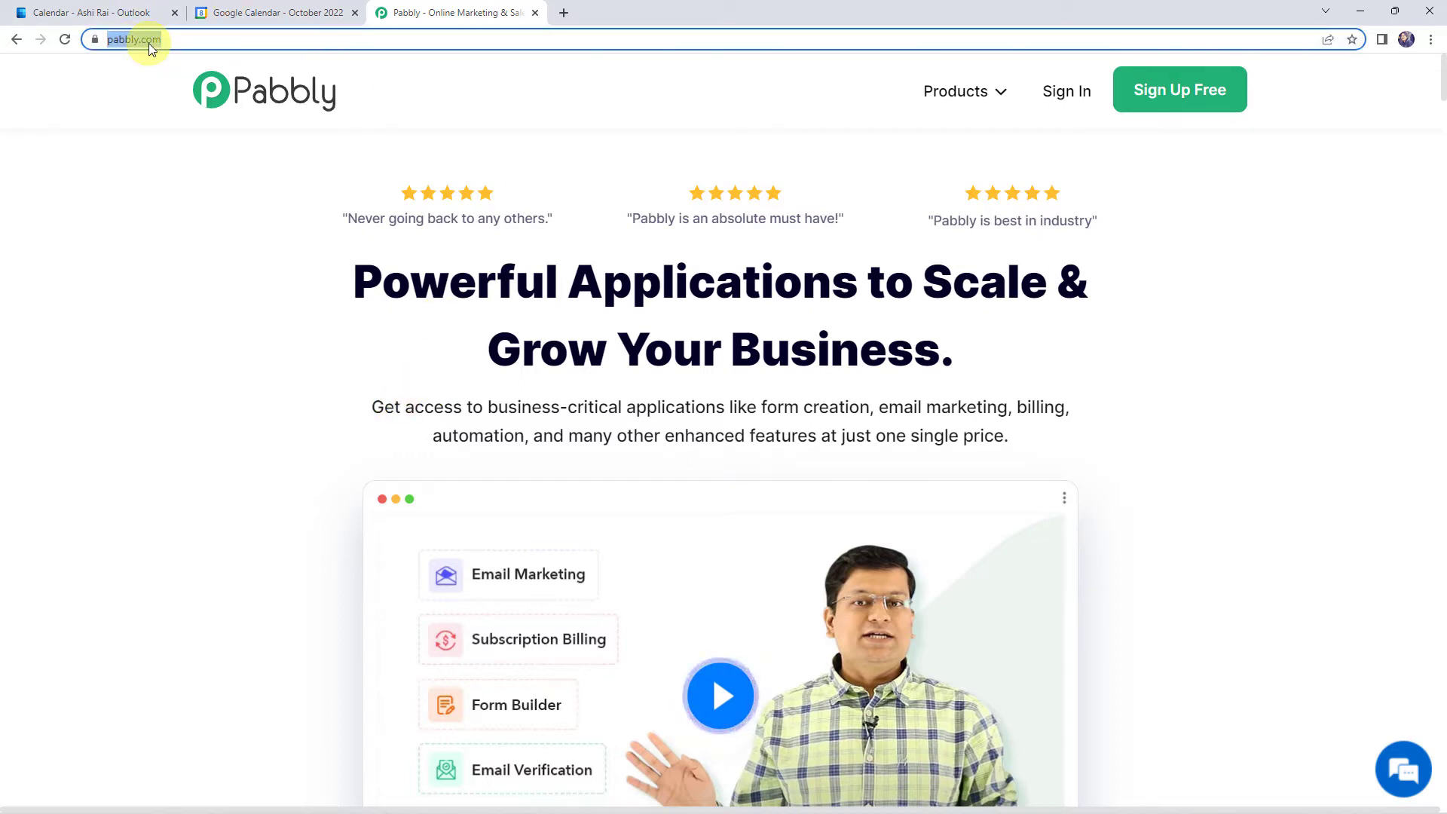
{"action": "left_click", "coordinate": [714, 442]}
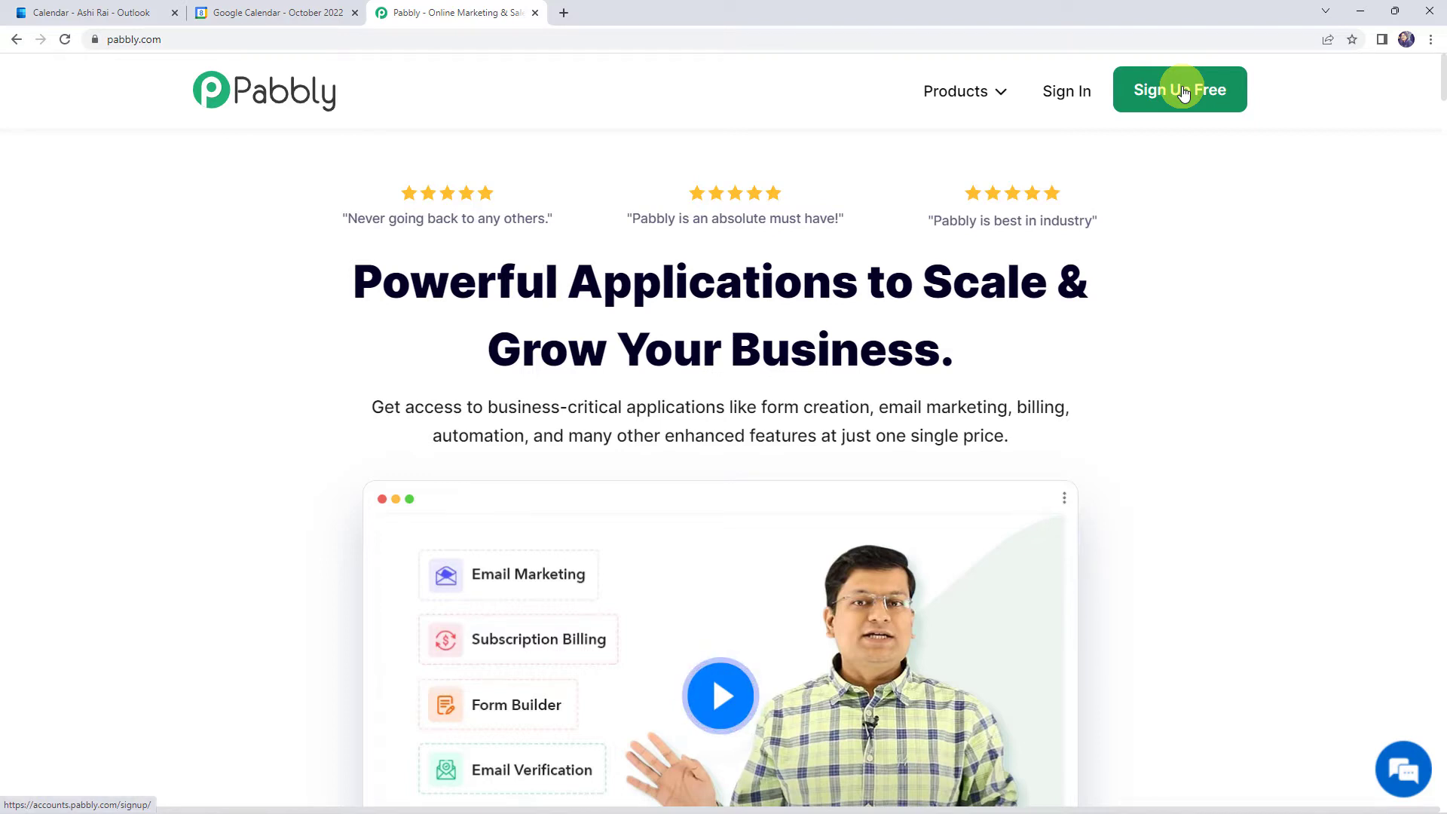
{"action": "left_click", "coordinate": [1065, 94]}
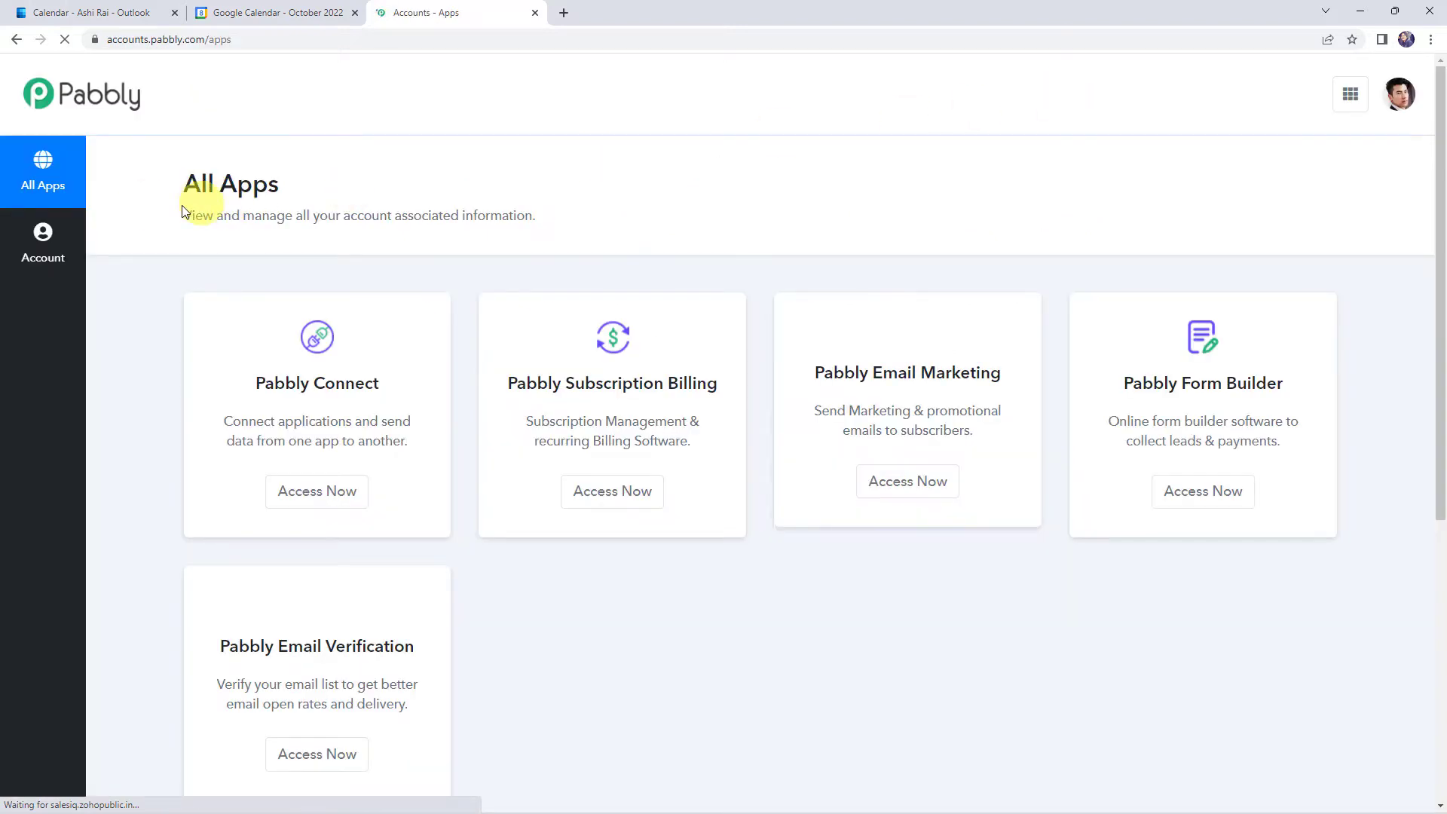
{"action": "left_click", "coordinate": [306, 491]}
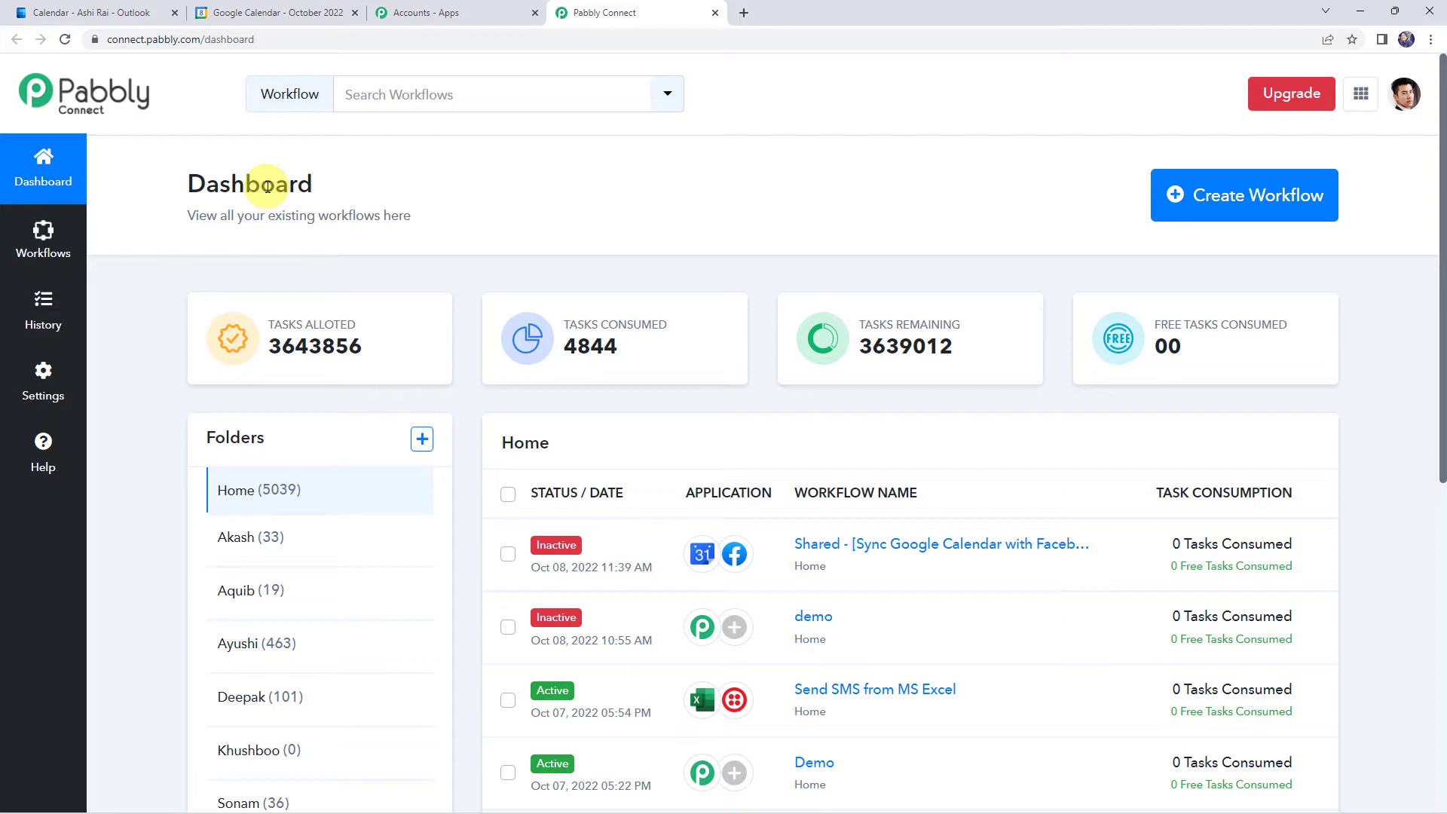
Step: Create a new workflow named "Sync Outlook Calendar with Google Calendar"
{"action": "scroll", "coordinate": [866, 512], "scroll_direction": "down", "scroll_amount": 4}
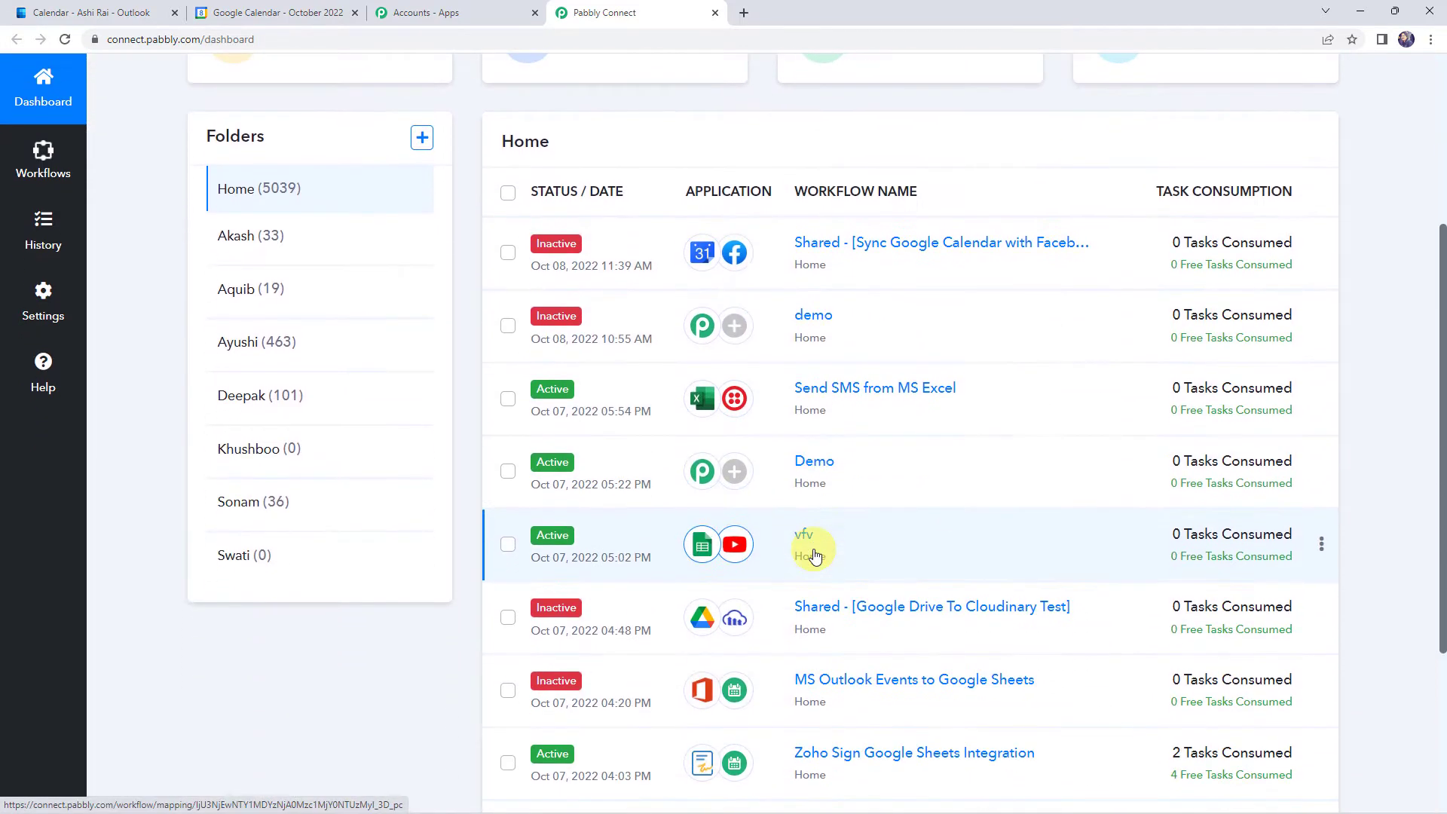
{"action": "scroll", "coordinate": [813, 555], "scroll_direction": "up", "scroll_amount": 4}
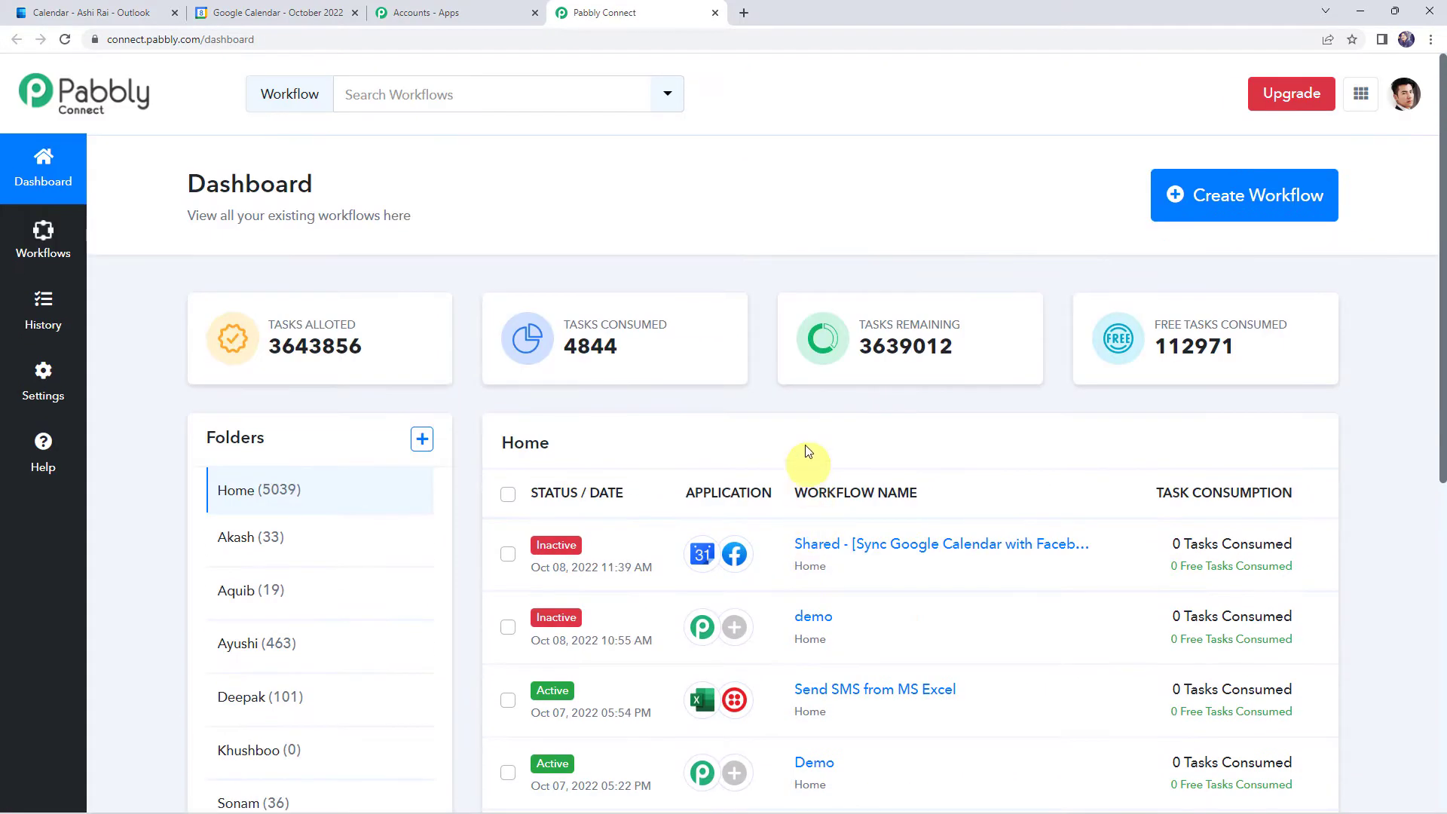
{"action": "left_click", "coordinate": [1223, 208]}
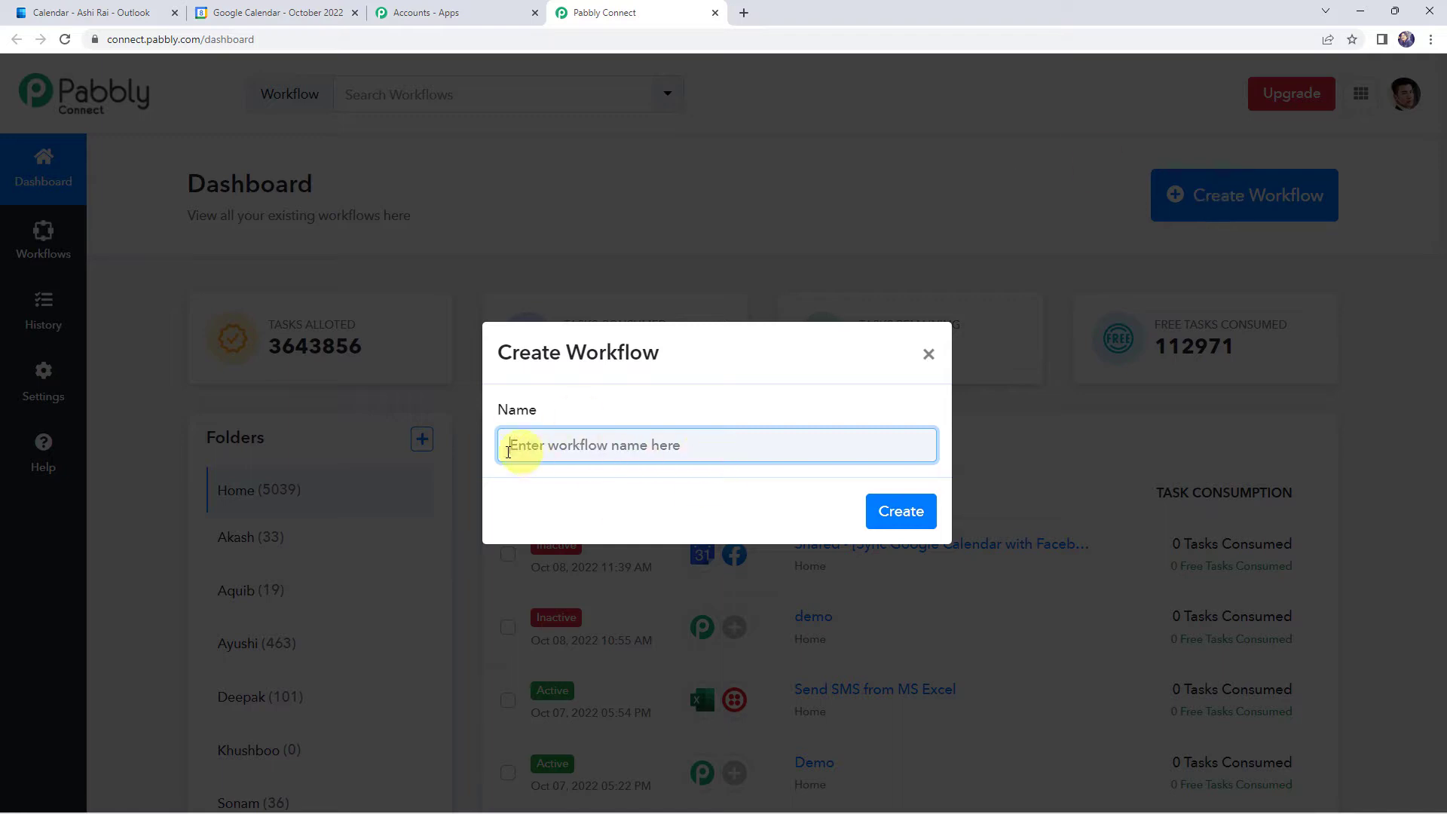
{"action": "type", "text": "Sync Outlook Calendar with Google Calendar"}
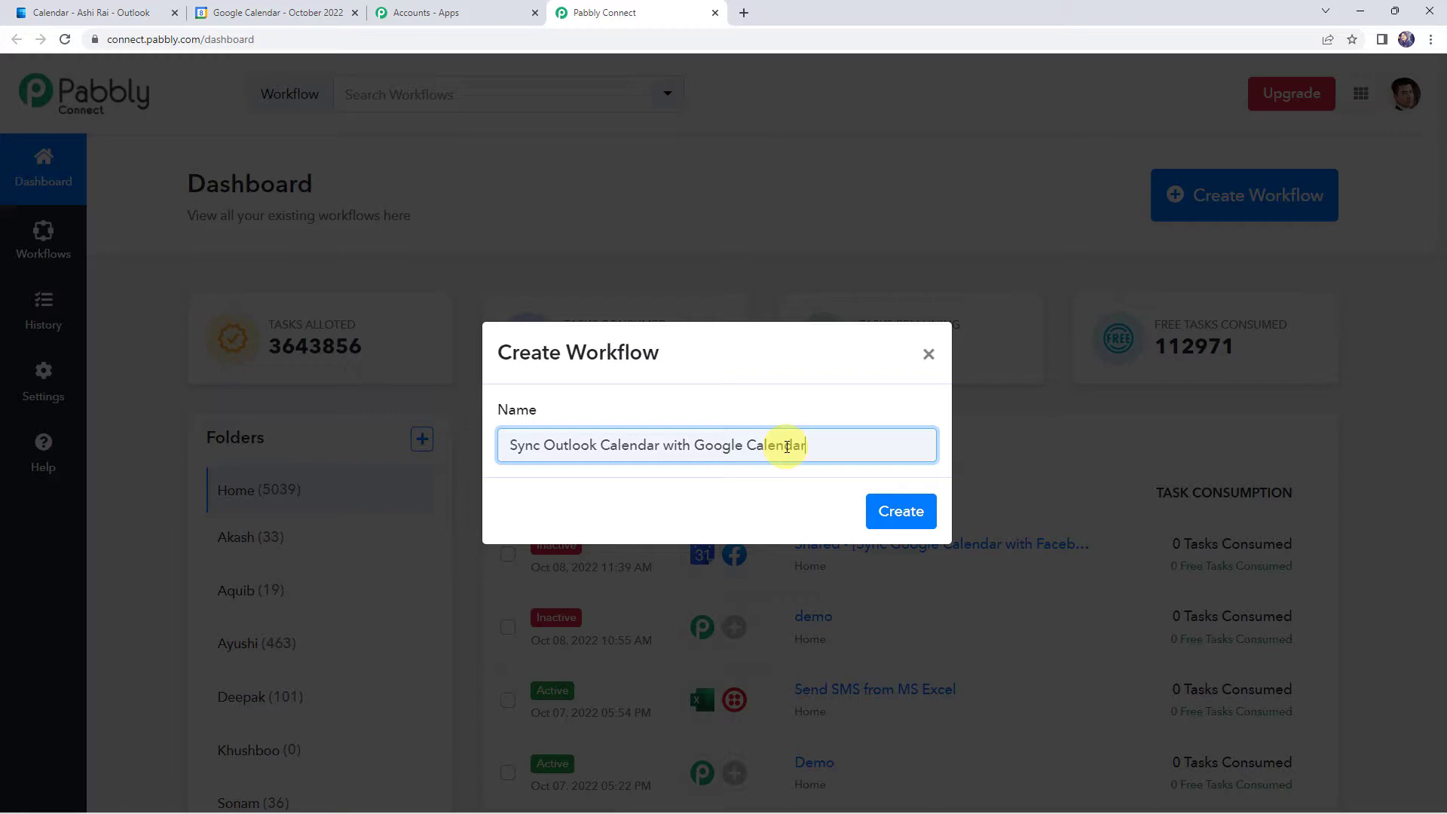
{"action": "left_click", "coordinate": [912, 516]}
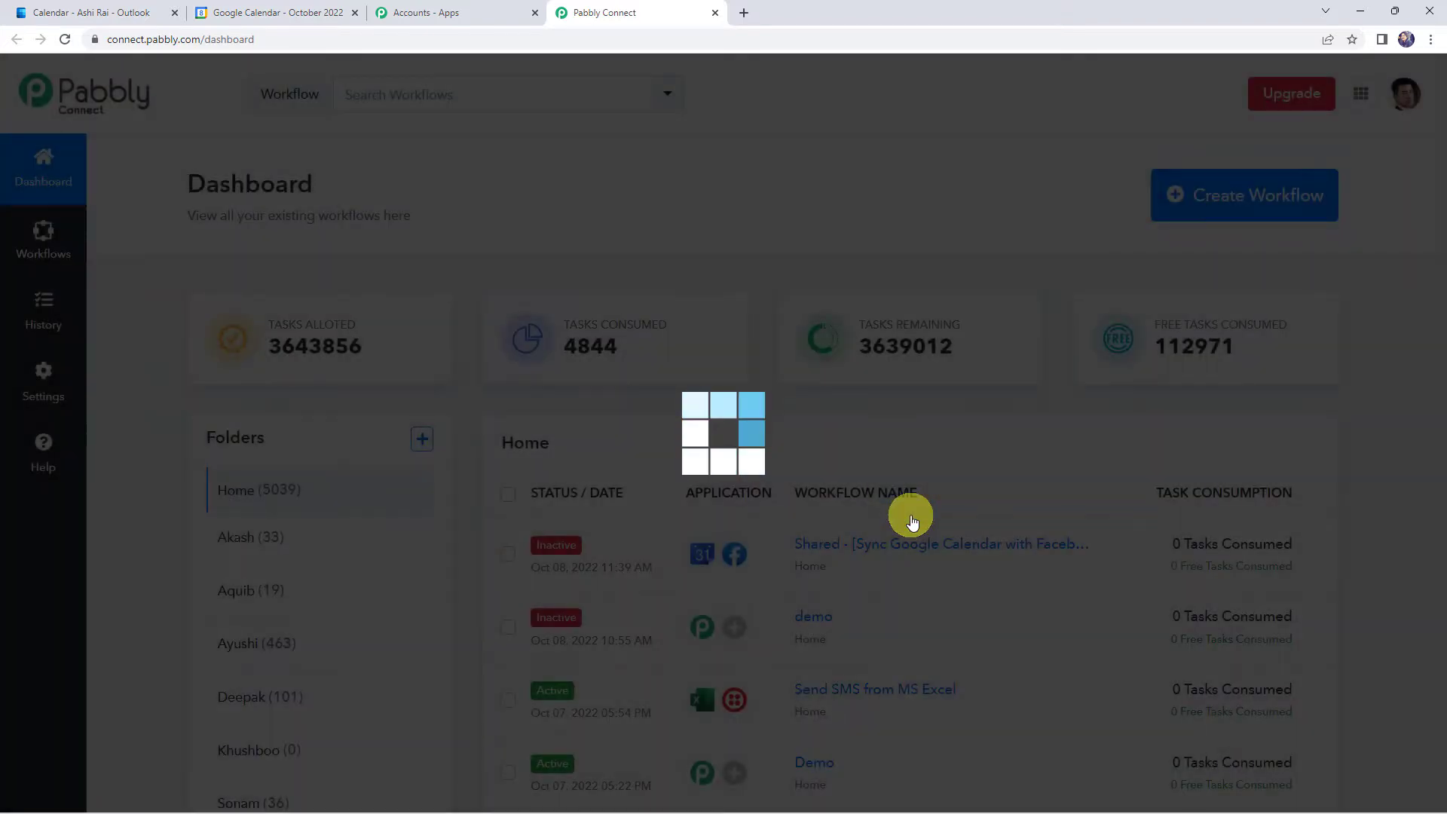
Step: Set the workflow's trigger to the Microsoft Office 365 app with the New Calendar Event trigger event
{"action": "left_click", "coordinate": [775, 332]}
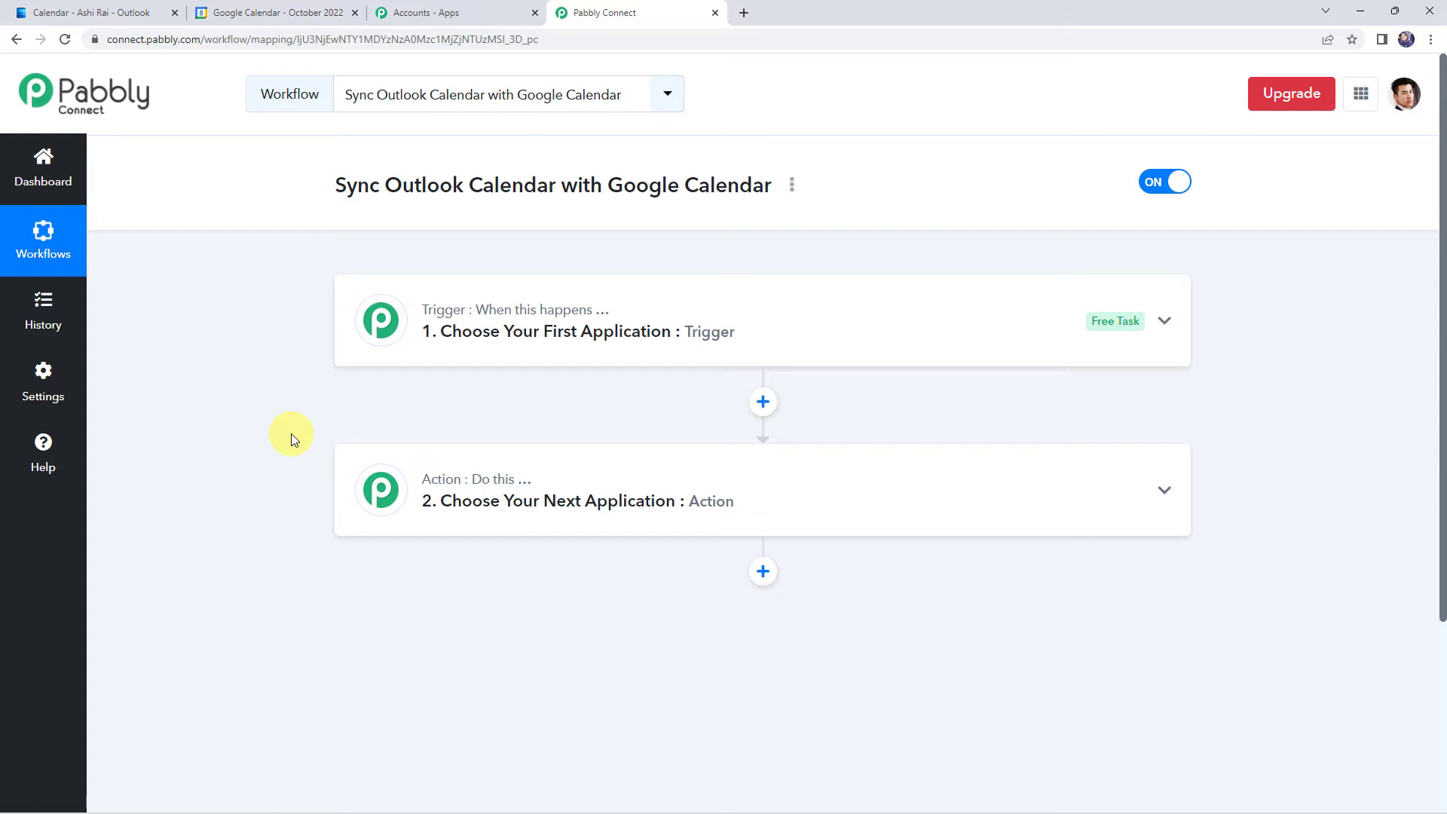
{"action": "left_click", "coordinate": [754, 333]}
{"action": "left_click", "coordinate": [518, 424]}
{"action": "type", "text": "Mic"}
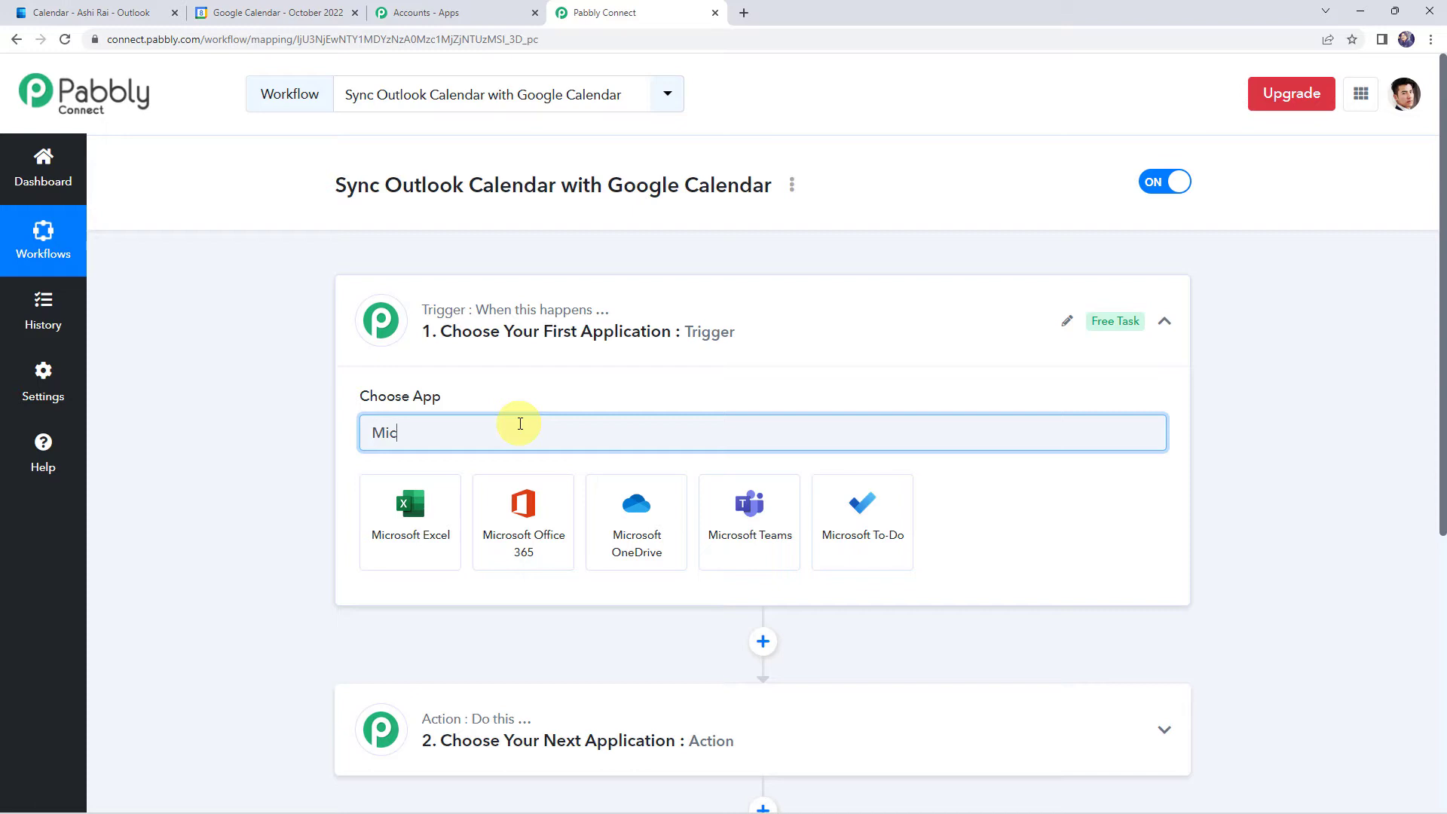
{"action": "left_click", "coordinate": [536, 532]}
{"action": "left_click", "coordinate": [459, 521]}
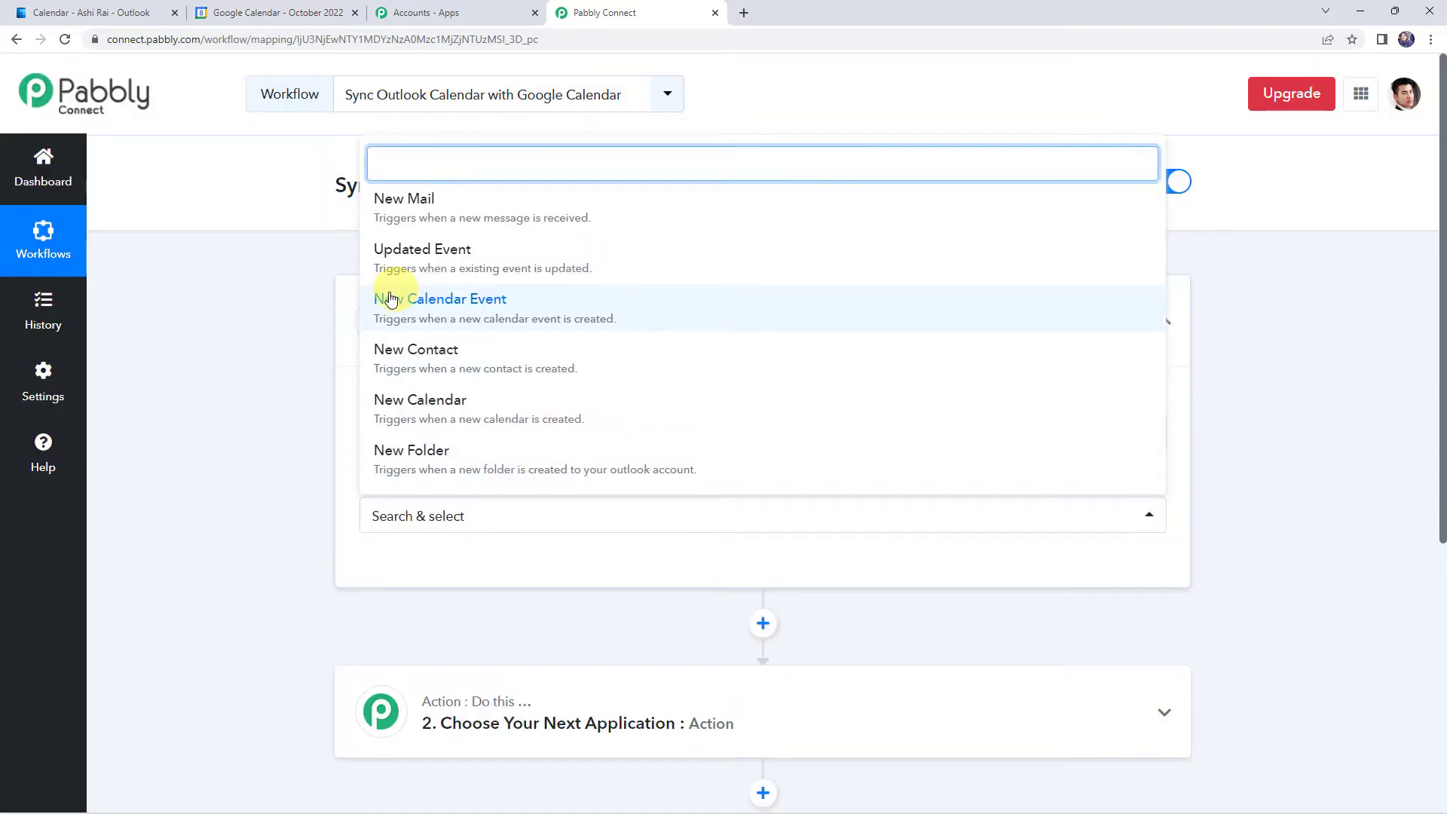
{"action": "left_click", "coordinate": [484, 308]}
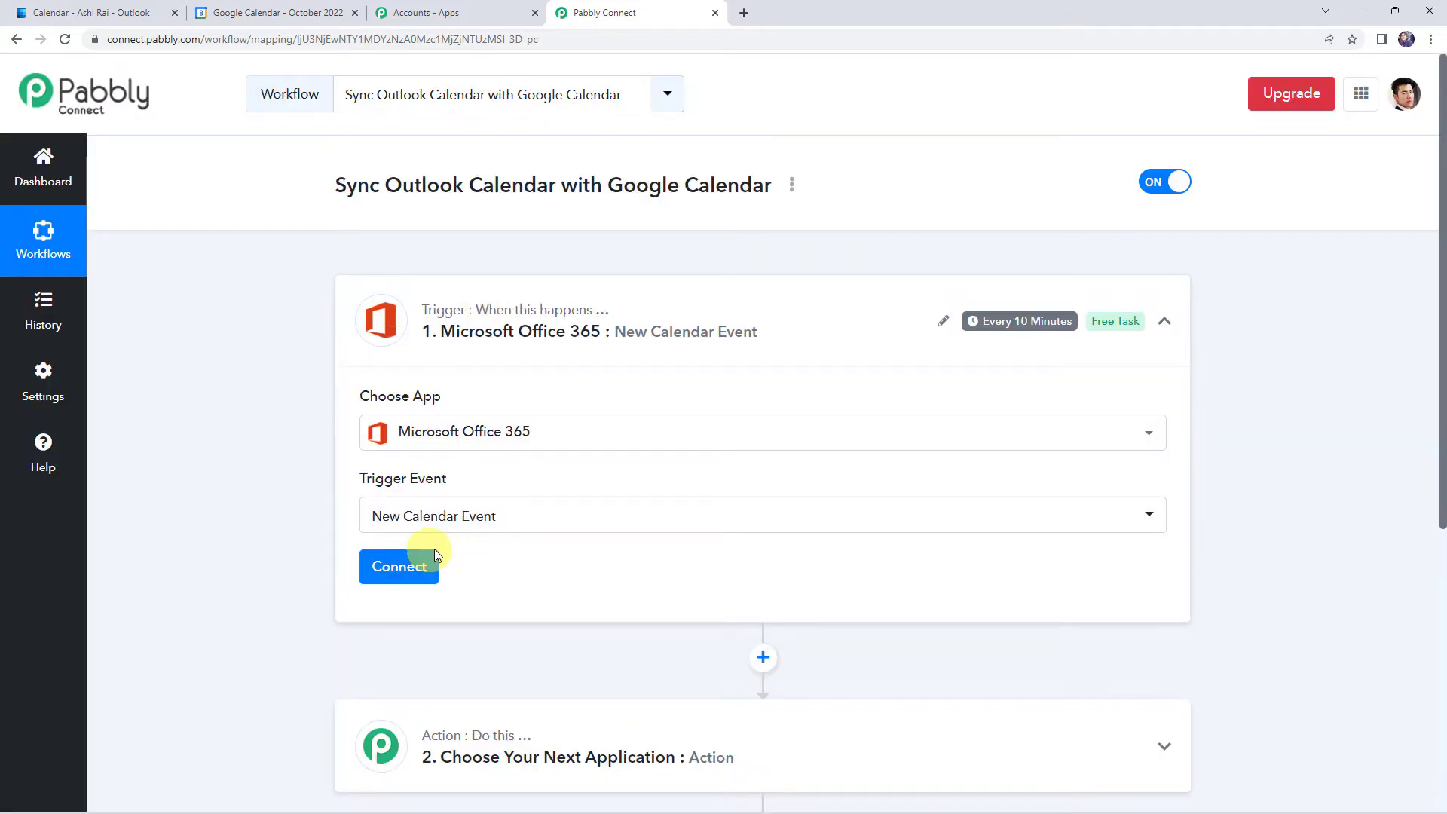
Step: Add a new Microsoft Office 365 connection for the trigger and grant Pabbly Connect the requested account permissions
{"action": "left_click", "coordinate": [431, 558]}
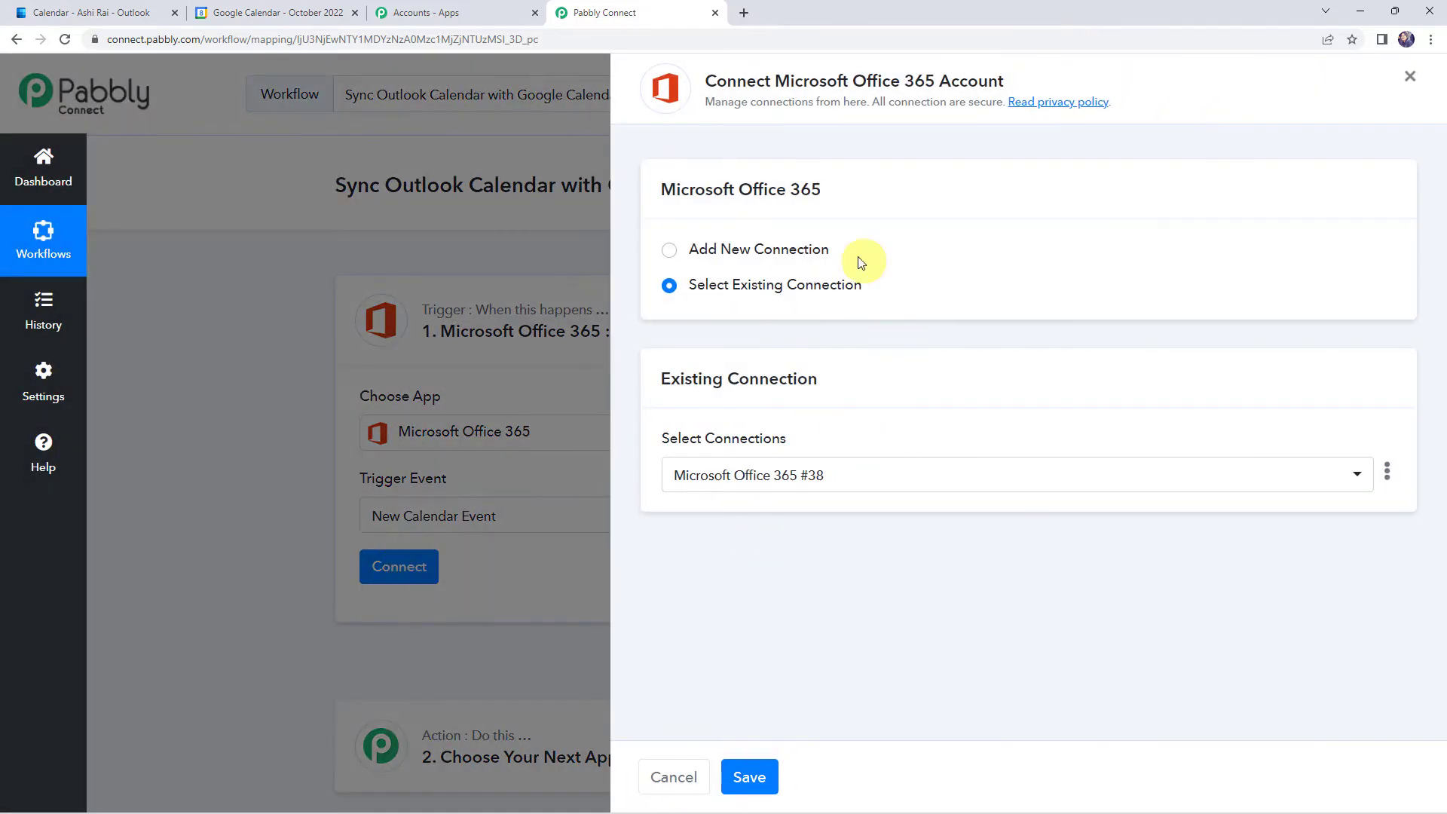
{"action": "left_click", "coordinate": [791, 249]}
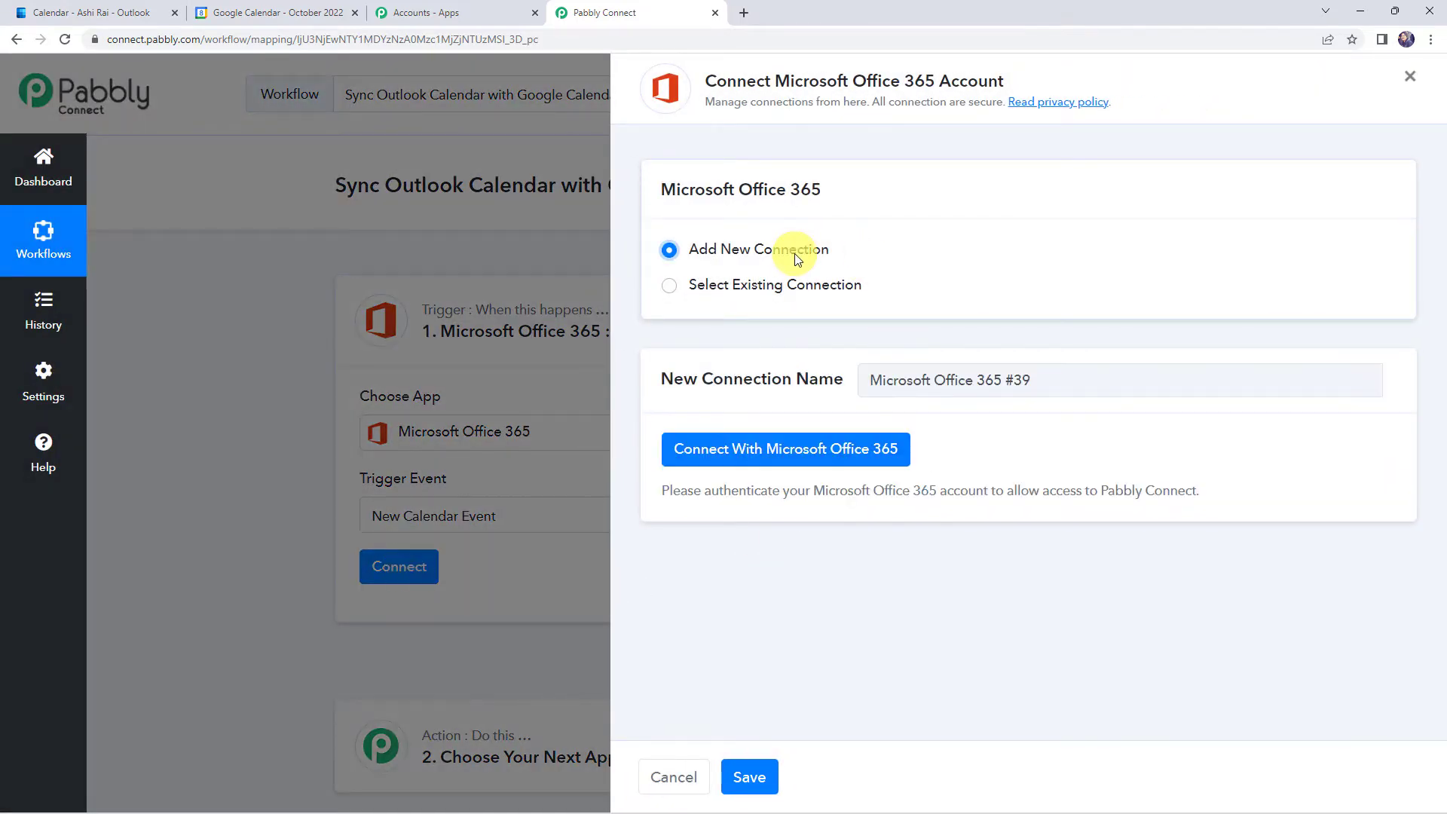
{"action": "left_click", "coordinate": [831, 454]}
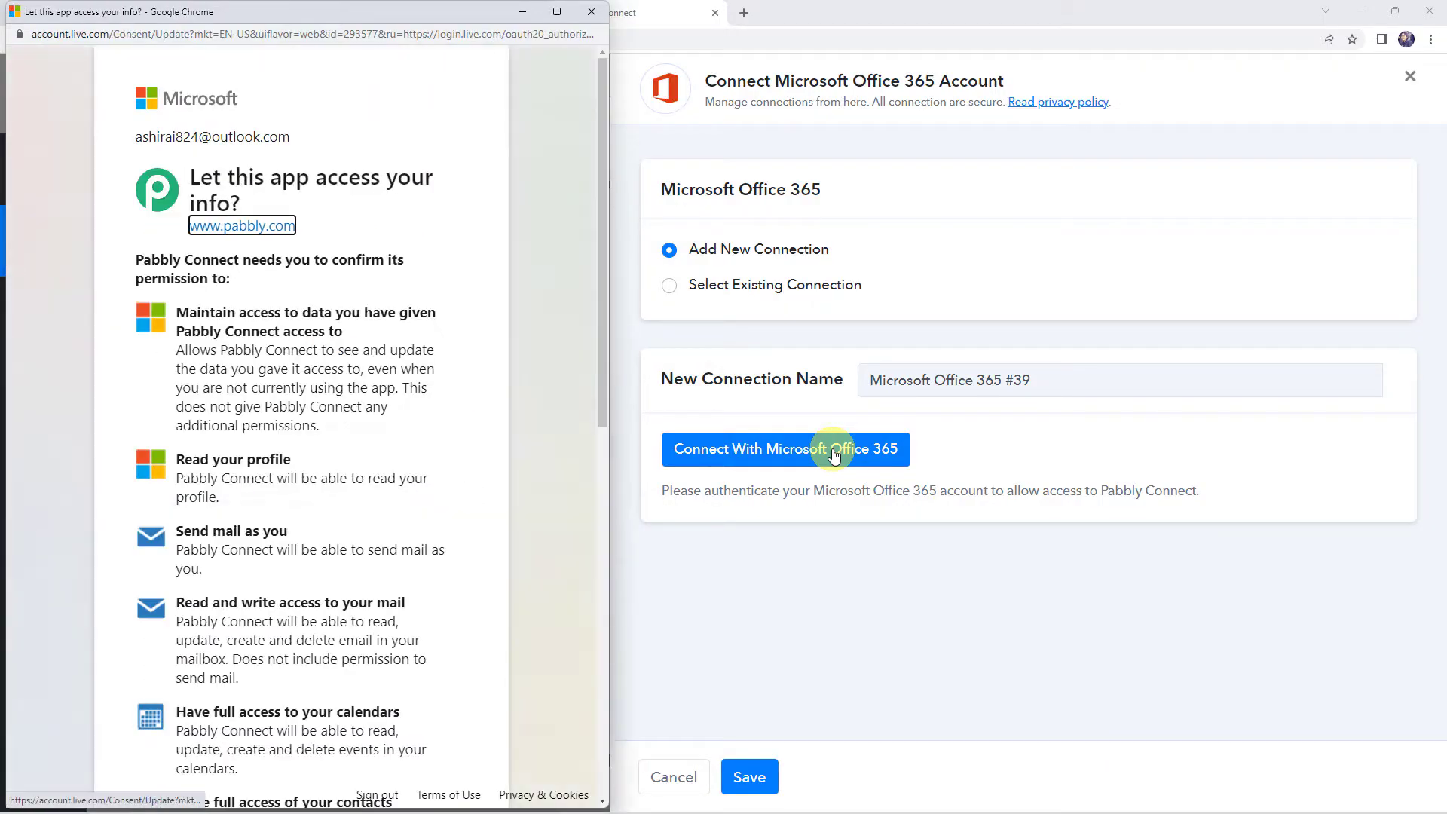
{"action": "scroll", "coordinate": [526, 483], "scroll_direction": "down", "scroll_amount": 5}
{"action": "scroll", "coordinate": [526, 479], "scroll_direction": "down", "scroll_amount": 7}
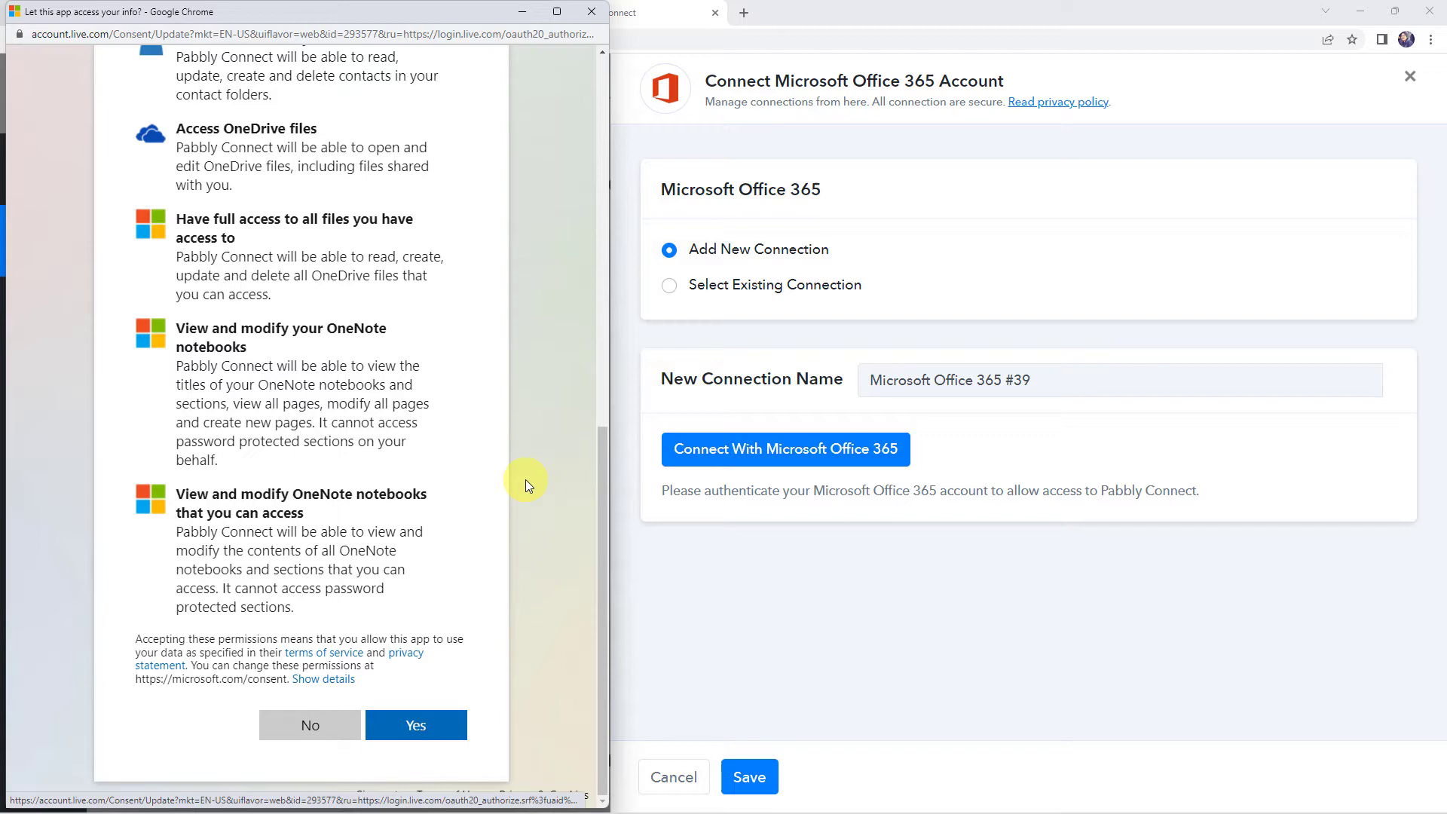
{"action": "left_click", "coordinate": [419, 726]}
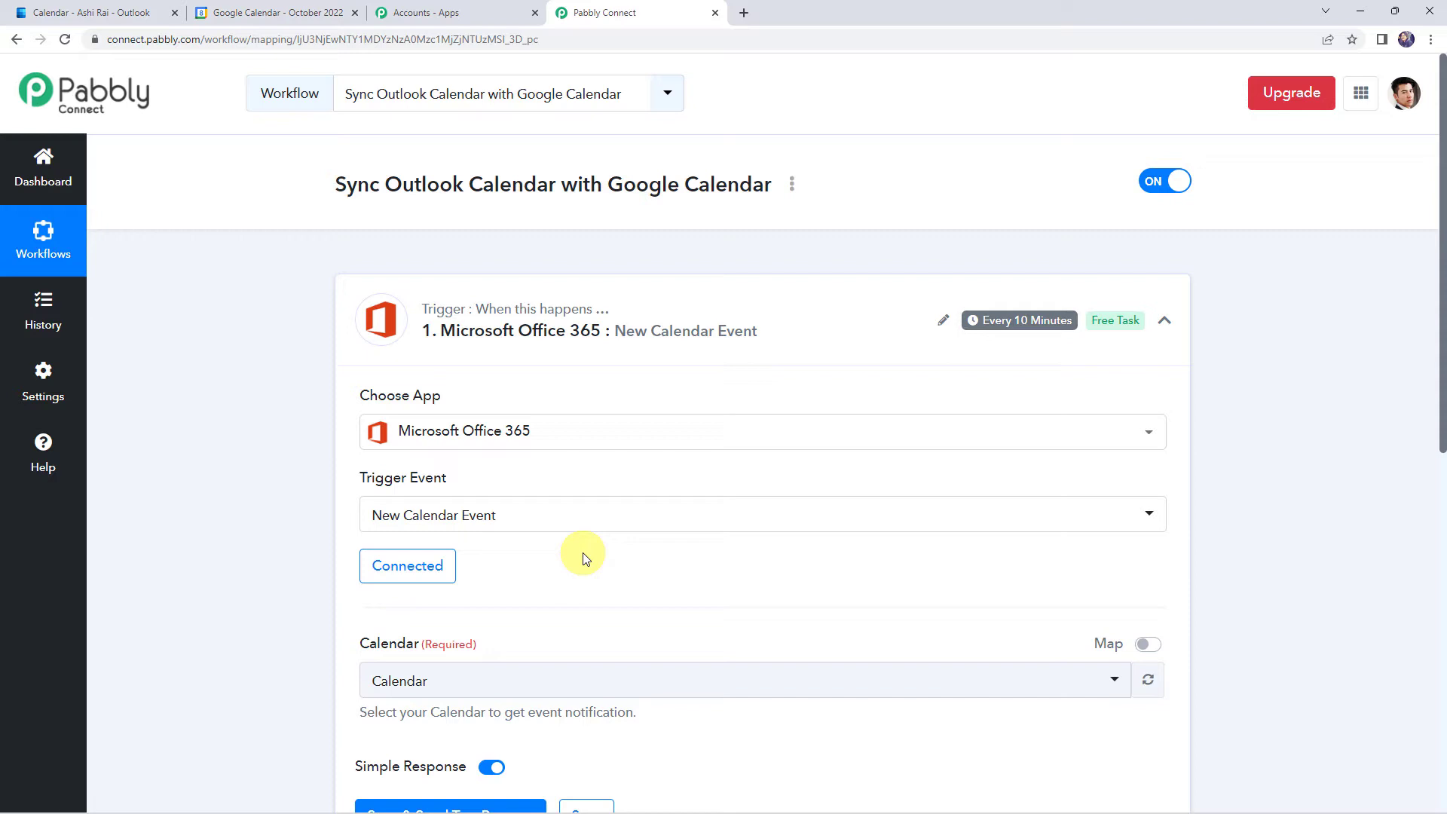
Step: Check the calendar names in Outlook and set the trigger's calendar to Pabbly Connect
{"action": "scroll", "coordinate": [345, 388], "scroll_direction": "down", "scroll_amount": 4}
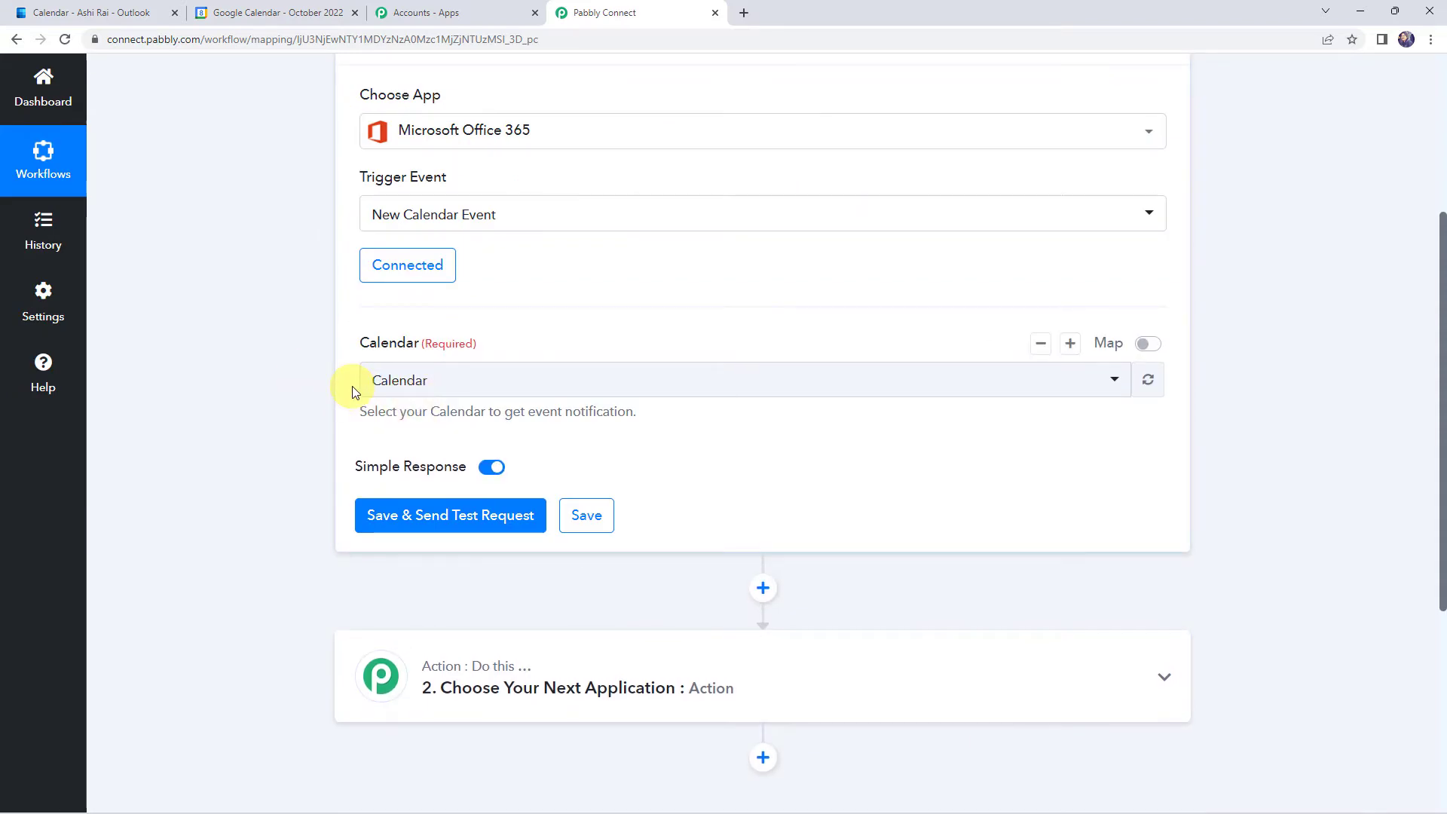
{"action": "left_click", "coordinate": [122, 12]}
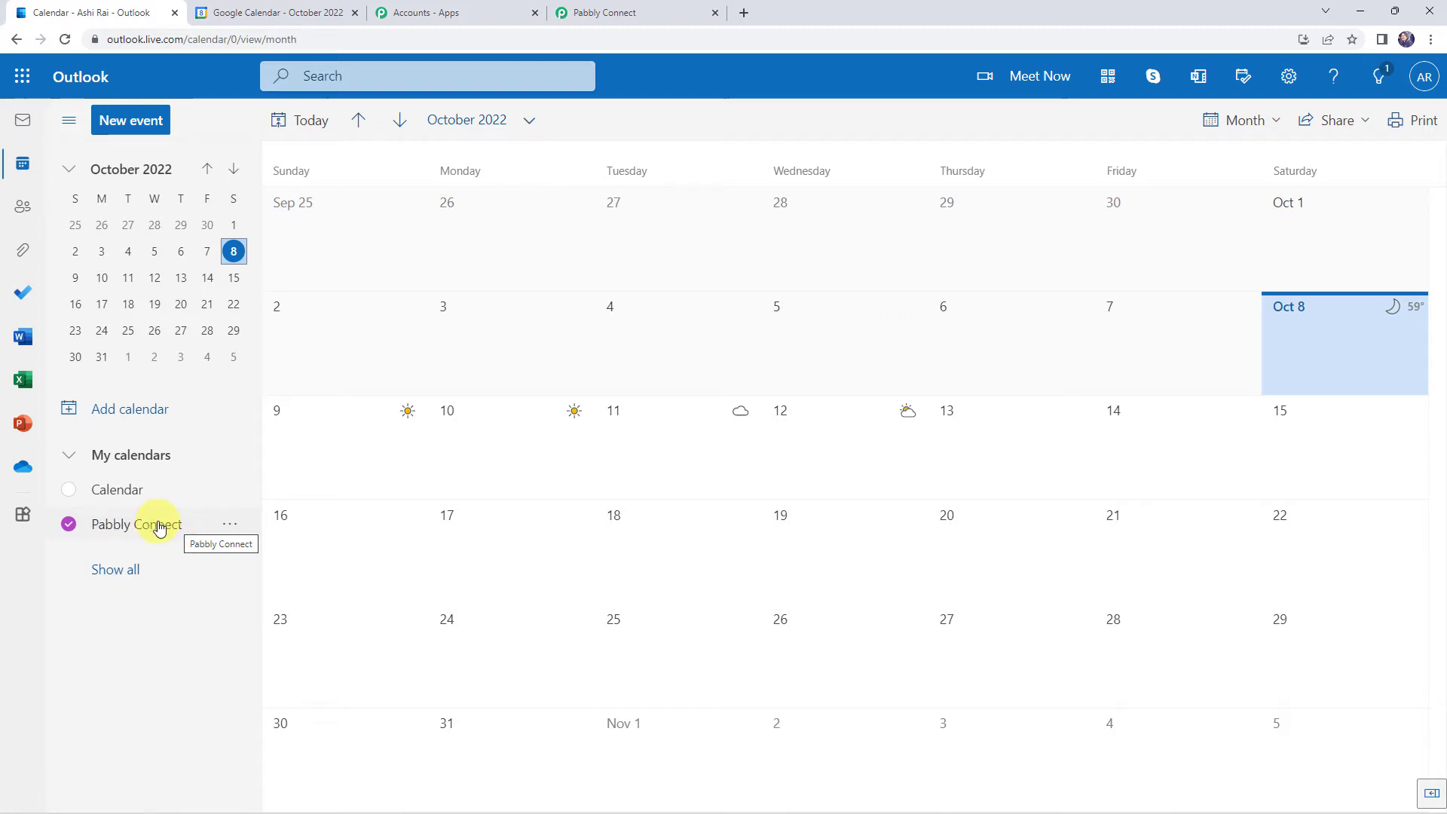
{"action": "left_click", "coordinate": [645, 12]}
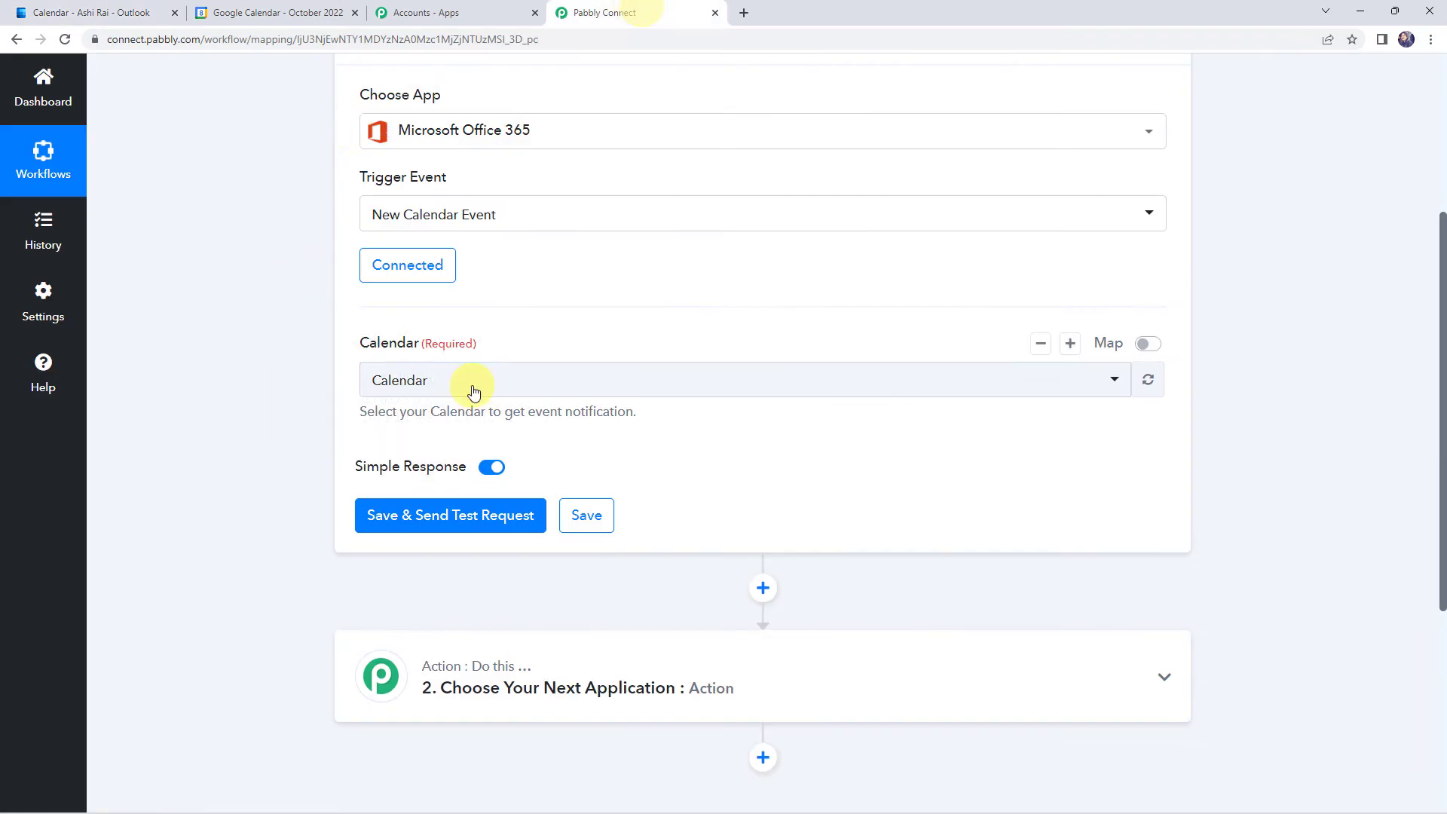
{"action": "left_click", "coordinate": [443, 378]}
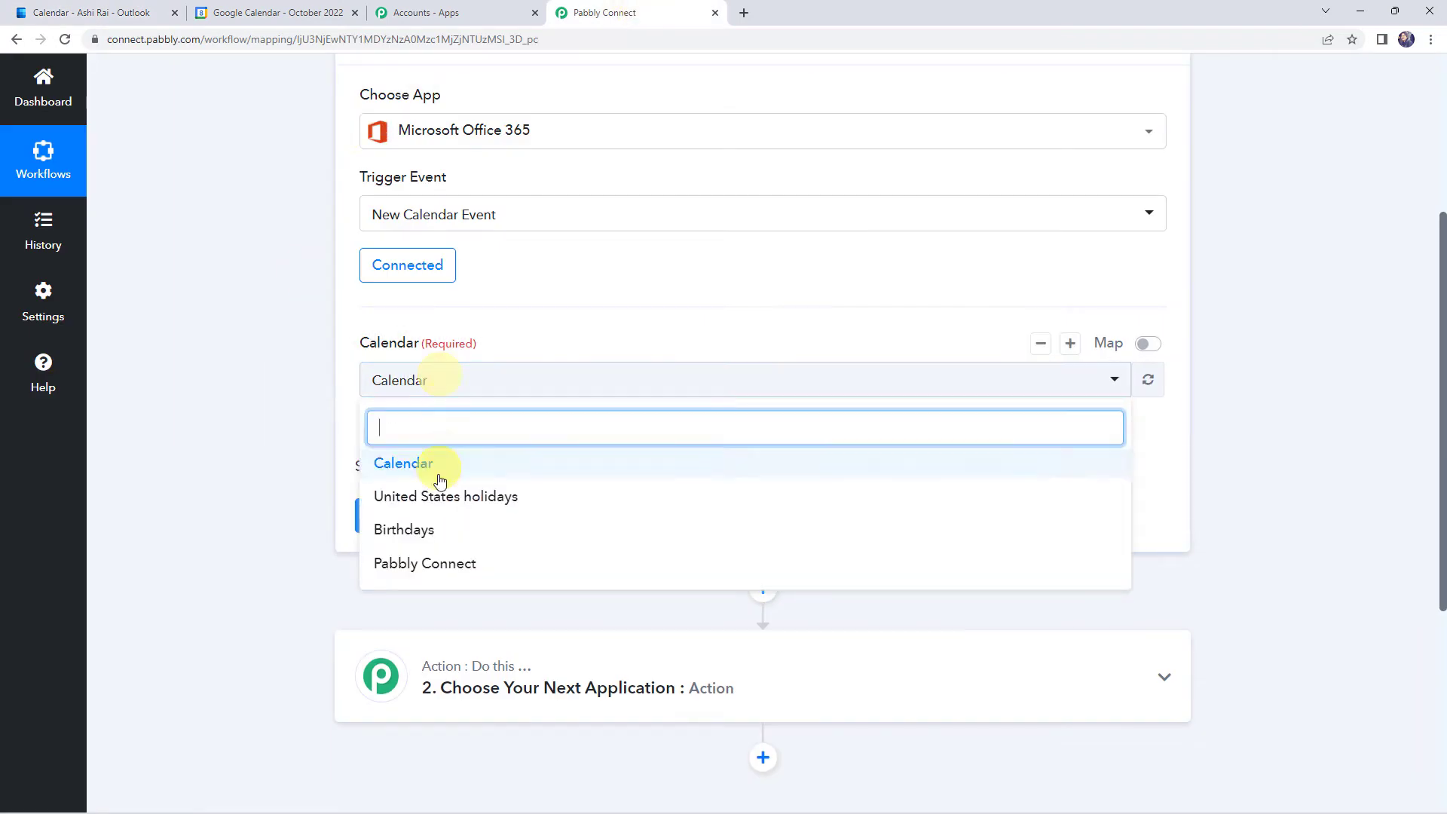
{"action": "left_click", "coordinate": [430, 562]}
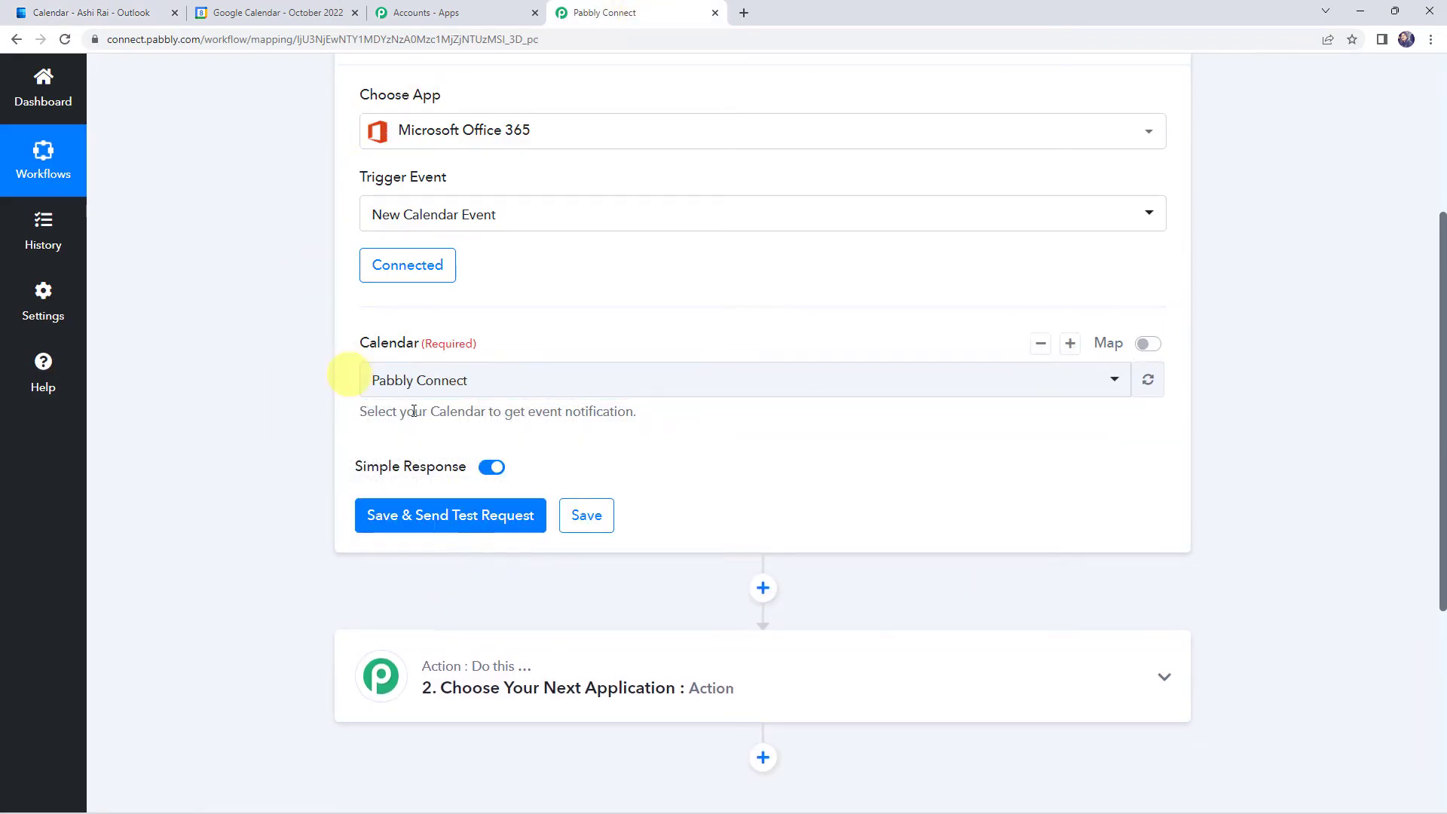
{"action": "left_click", "coordinate": [432, 517]}
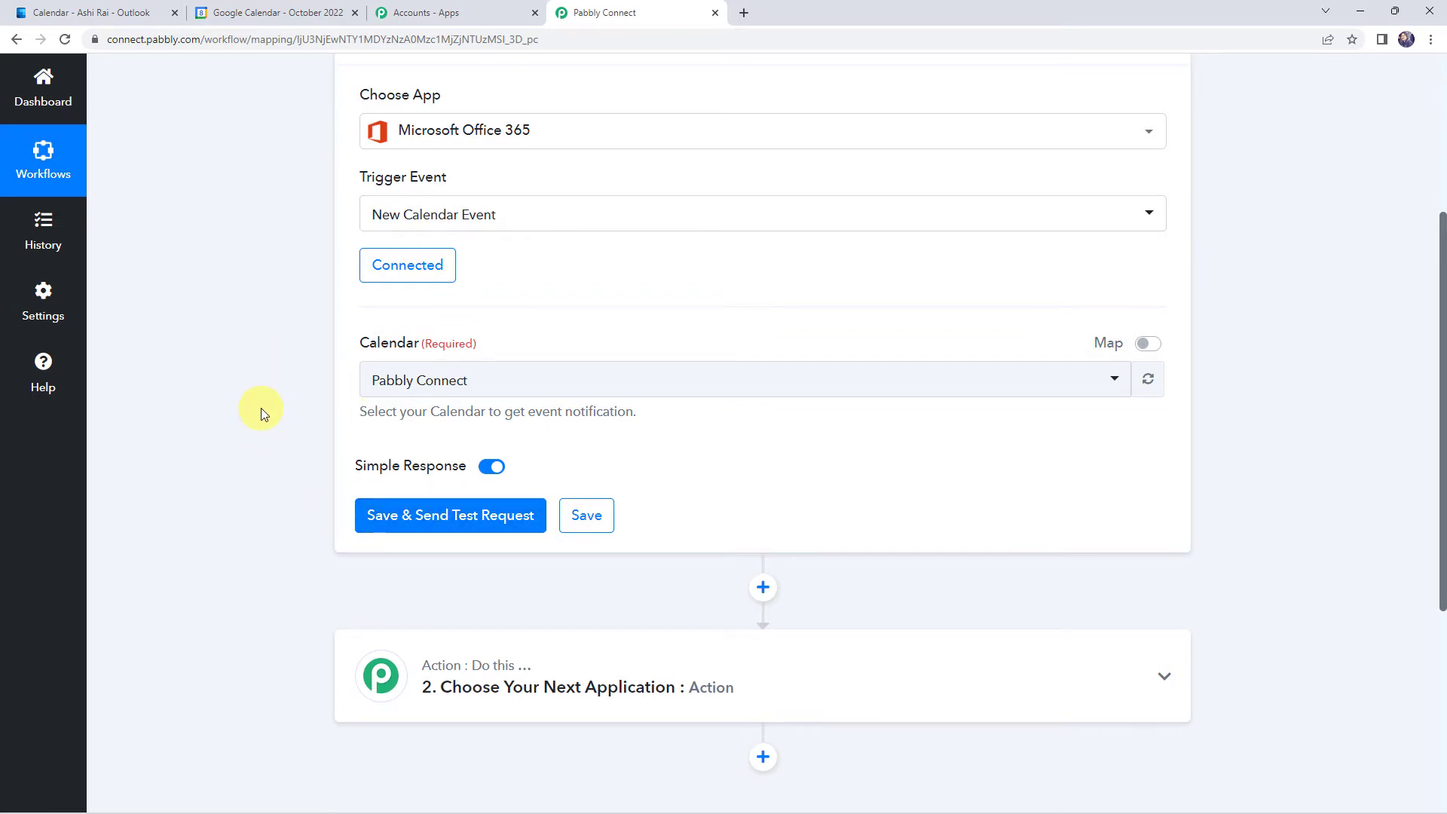
Step: Switch to Outlook and start a new event titled "Developers Meeting" in the Pabbly Connect calendar
{"action": "left_click", "coordinate": [87, 12]}
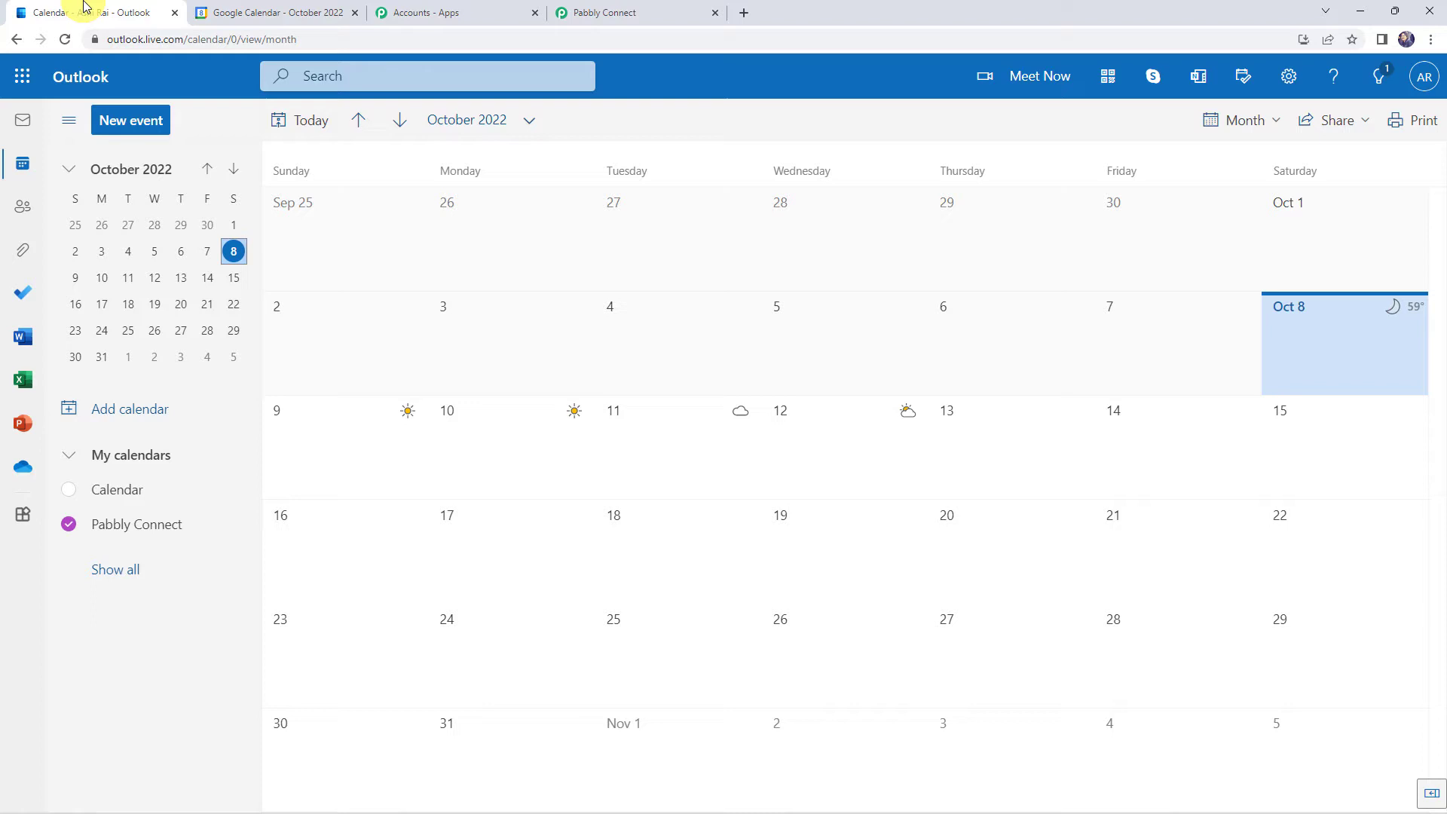
{"action": "left_click", "coordinate": [143, 134]}
{"action": "left_click", "coordinate": [282, 165]}
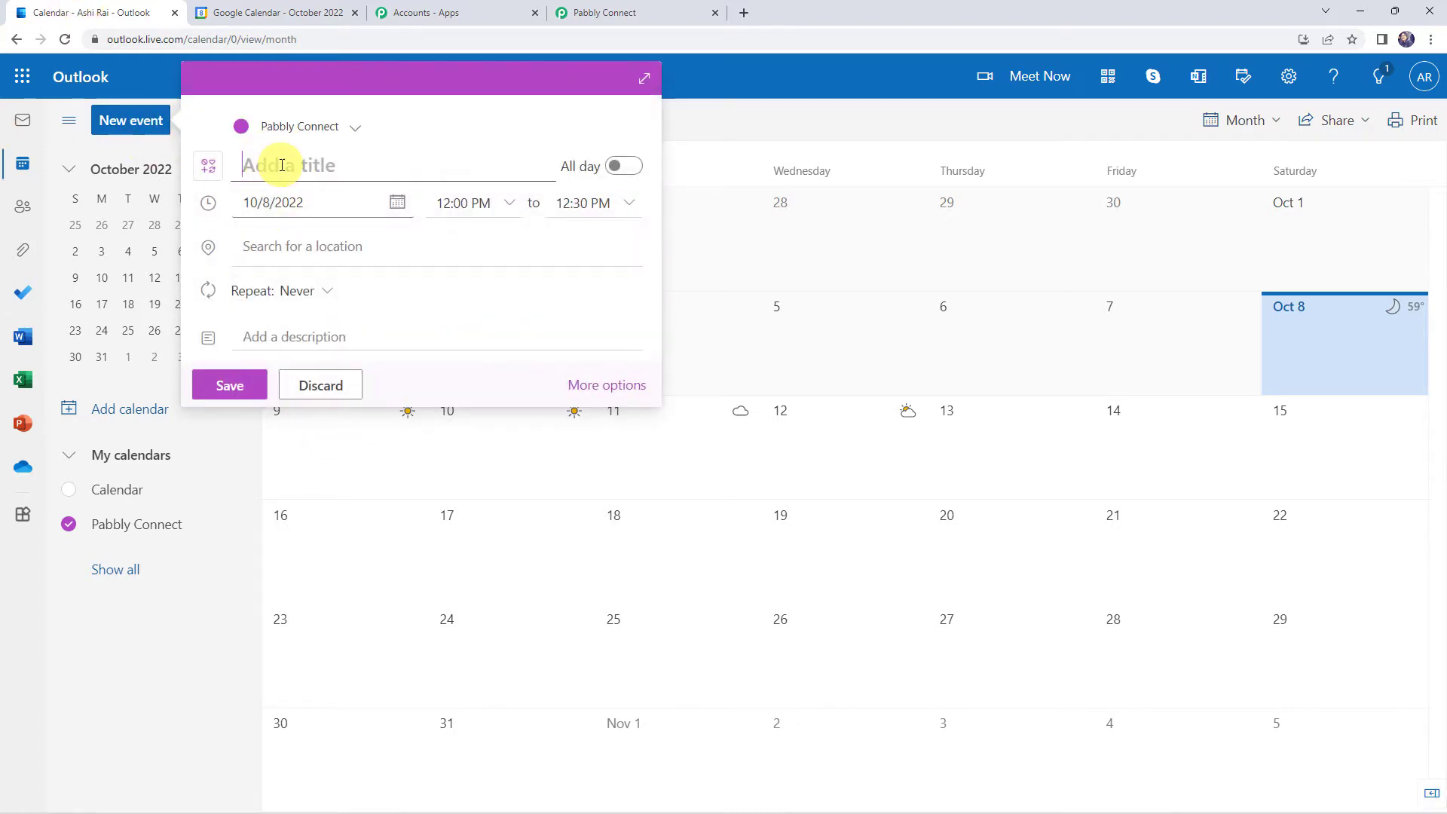
{"action": "type", "text": "Developer"}
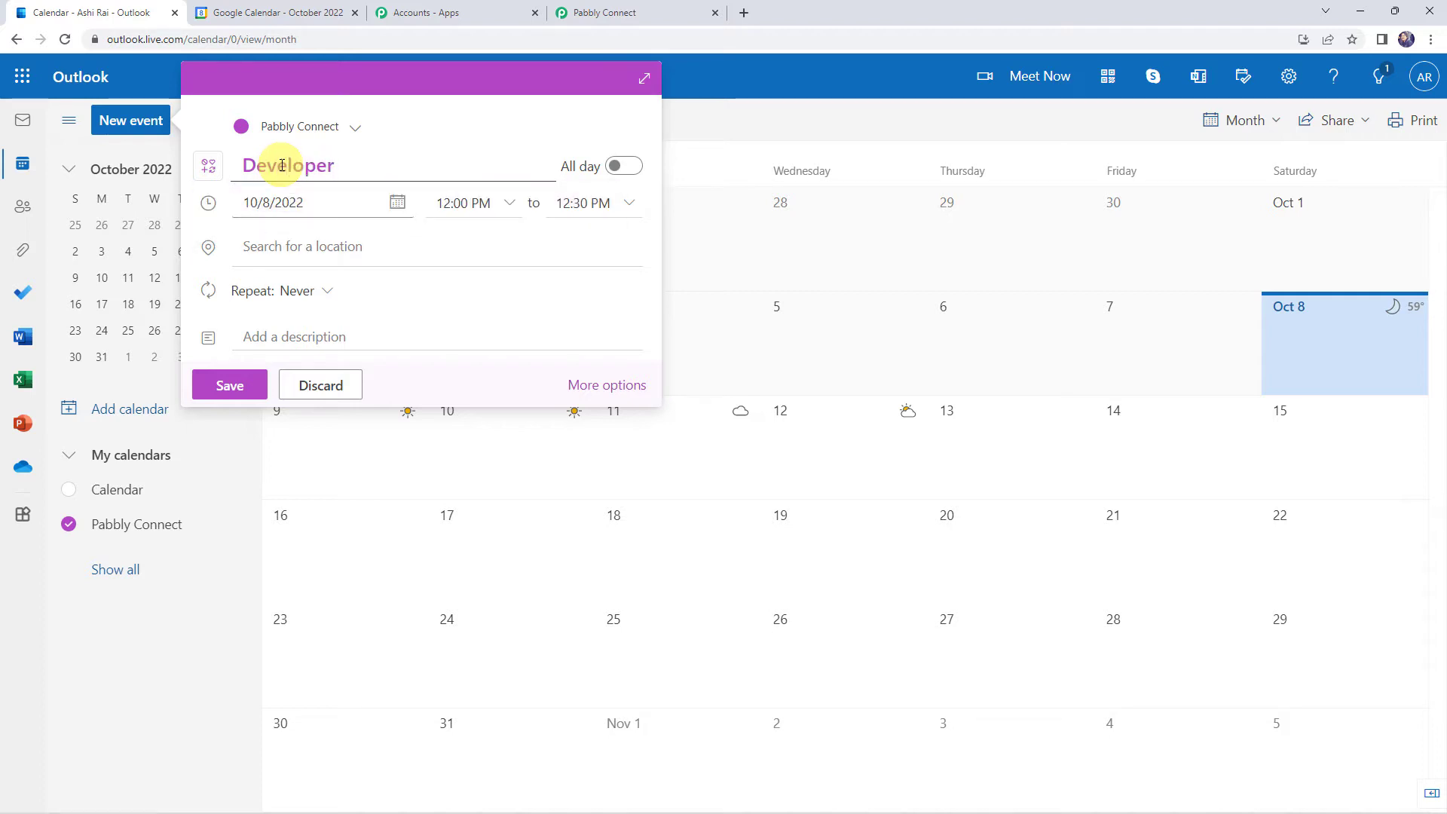
{"action": "type", "text": "s Meeting"}
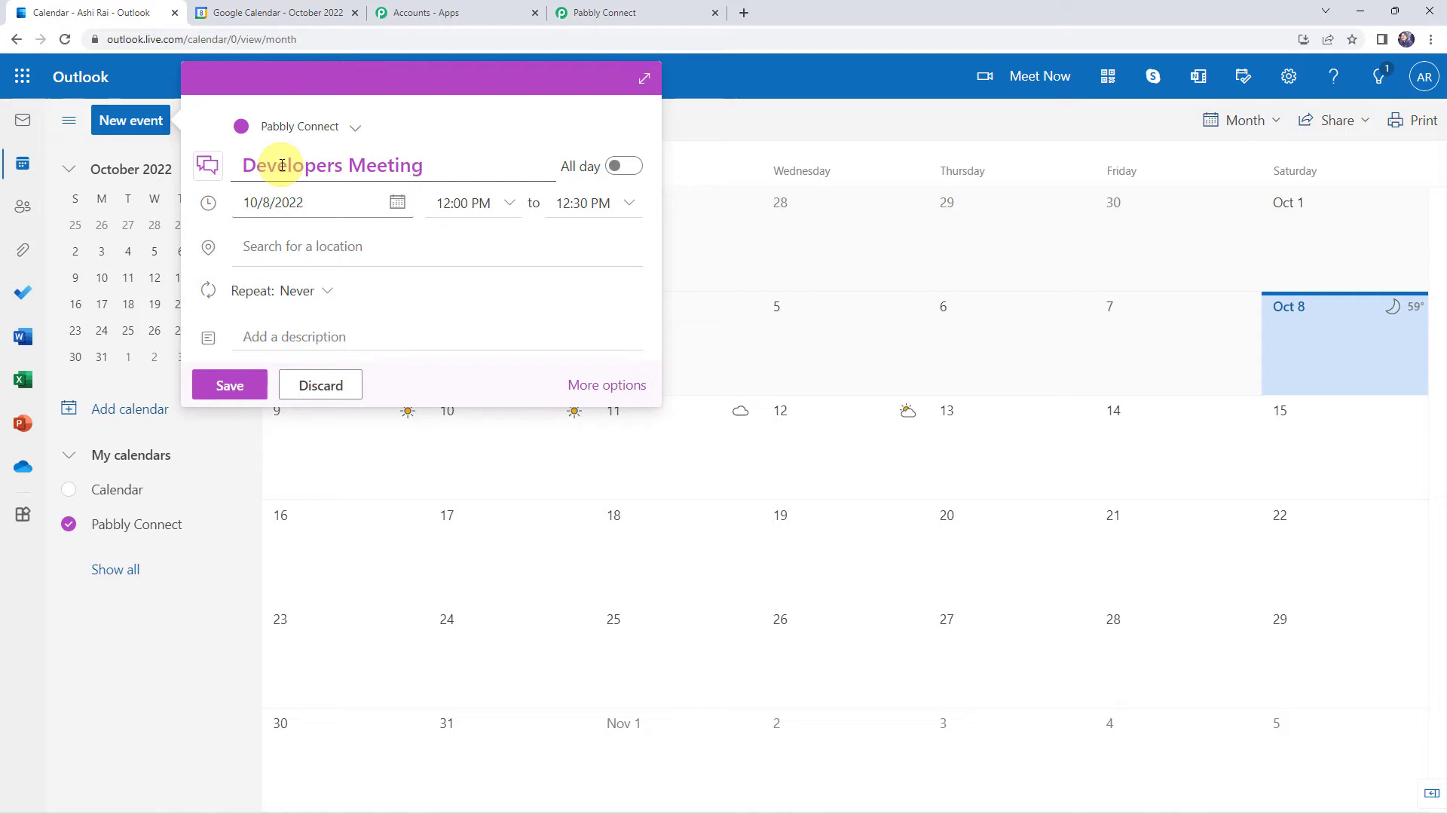
Step: Set the event's date to 10/20/2022 and its start time to 10:00 AM
{"action": "left_click", "coordinate": [396, 201]}
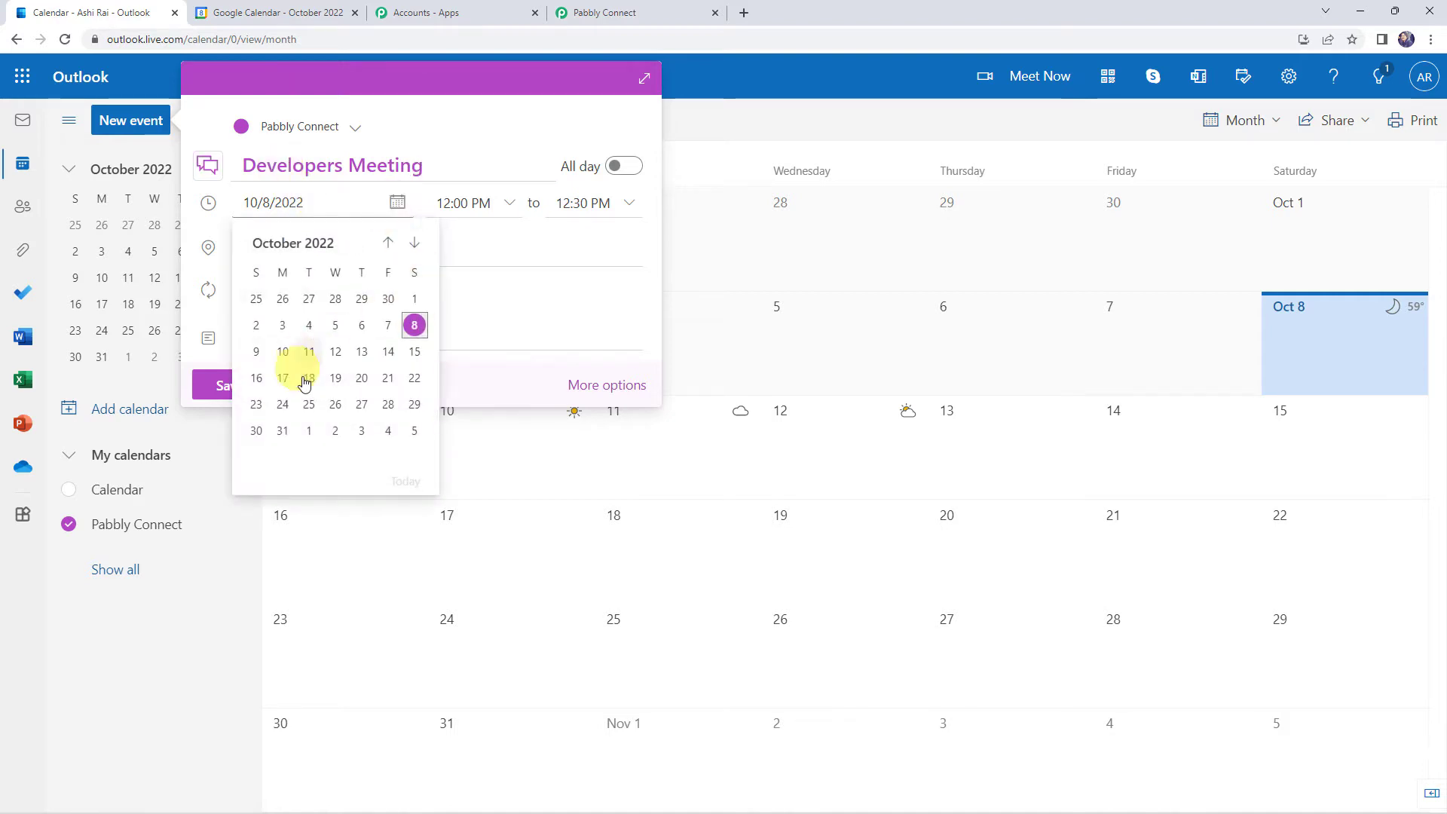
{"action": "left_click", "coordinate": [361, 379]}
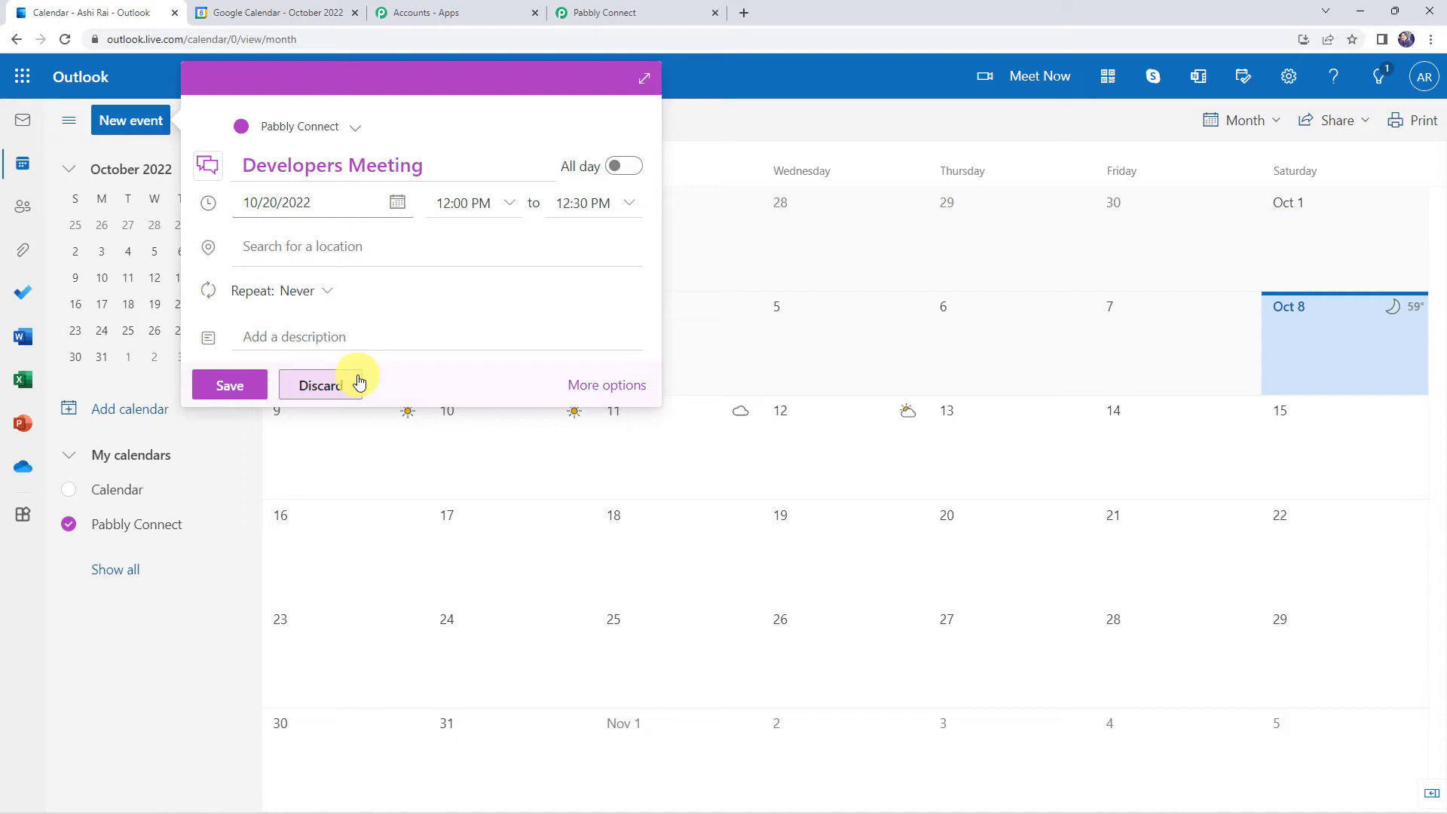
{"action": "left_click", "coordinate": [509, 205]}
{"action": "scroll", "coordinate": [462, 291], "scroll_direction": "up", "scroll_amount": 3}
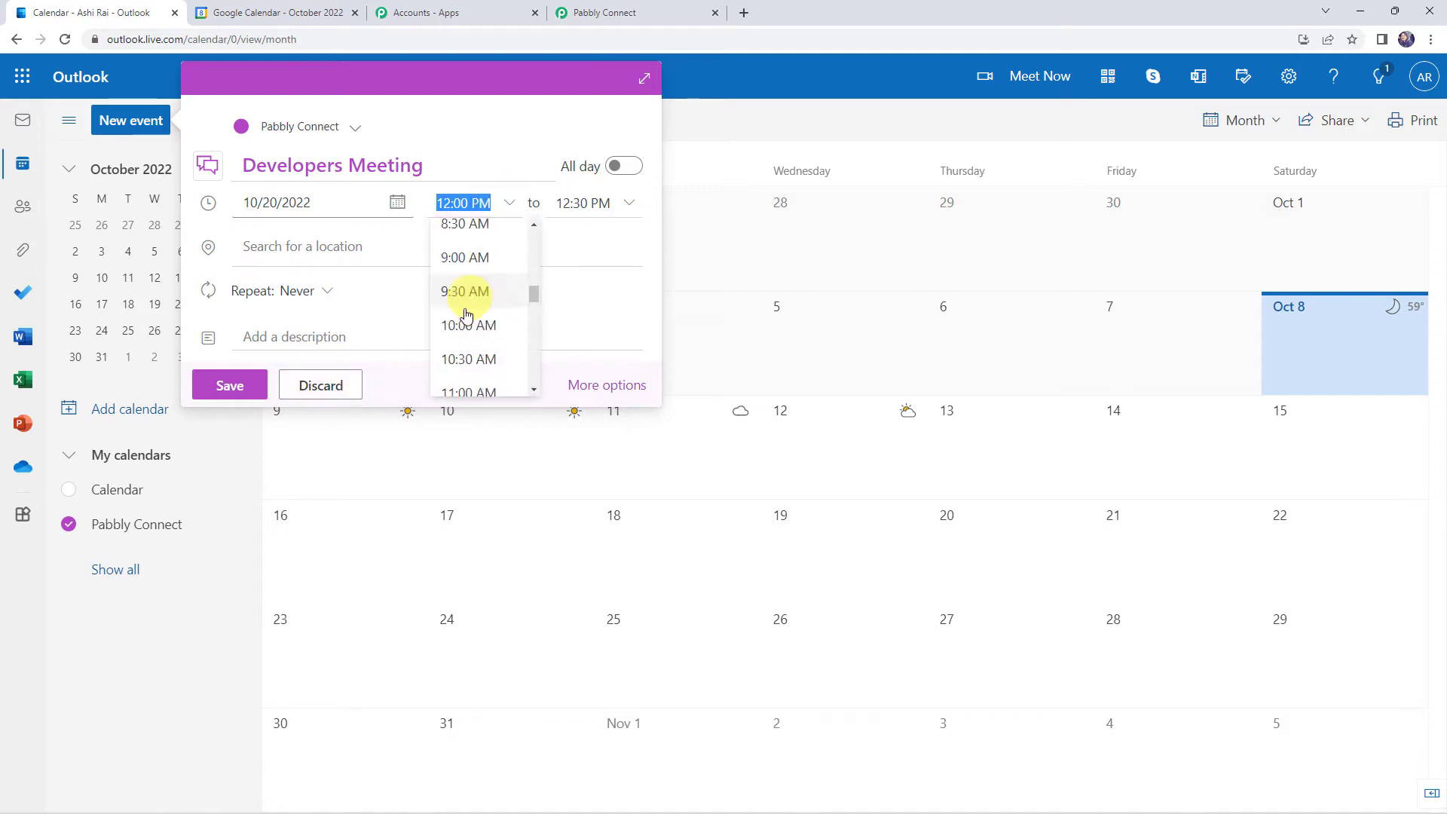
{"action": "left_click", "coordinate": [465, 332]}
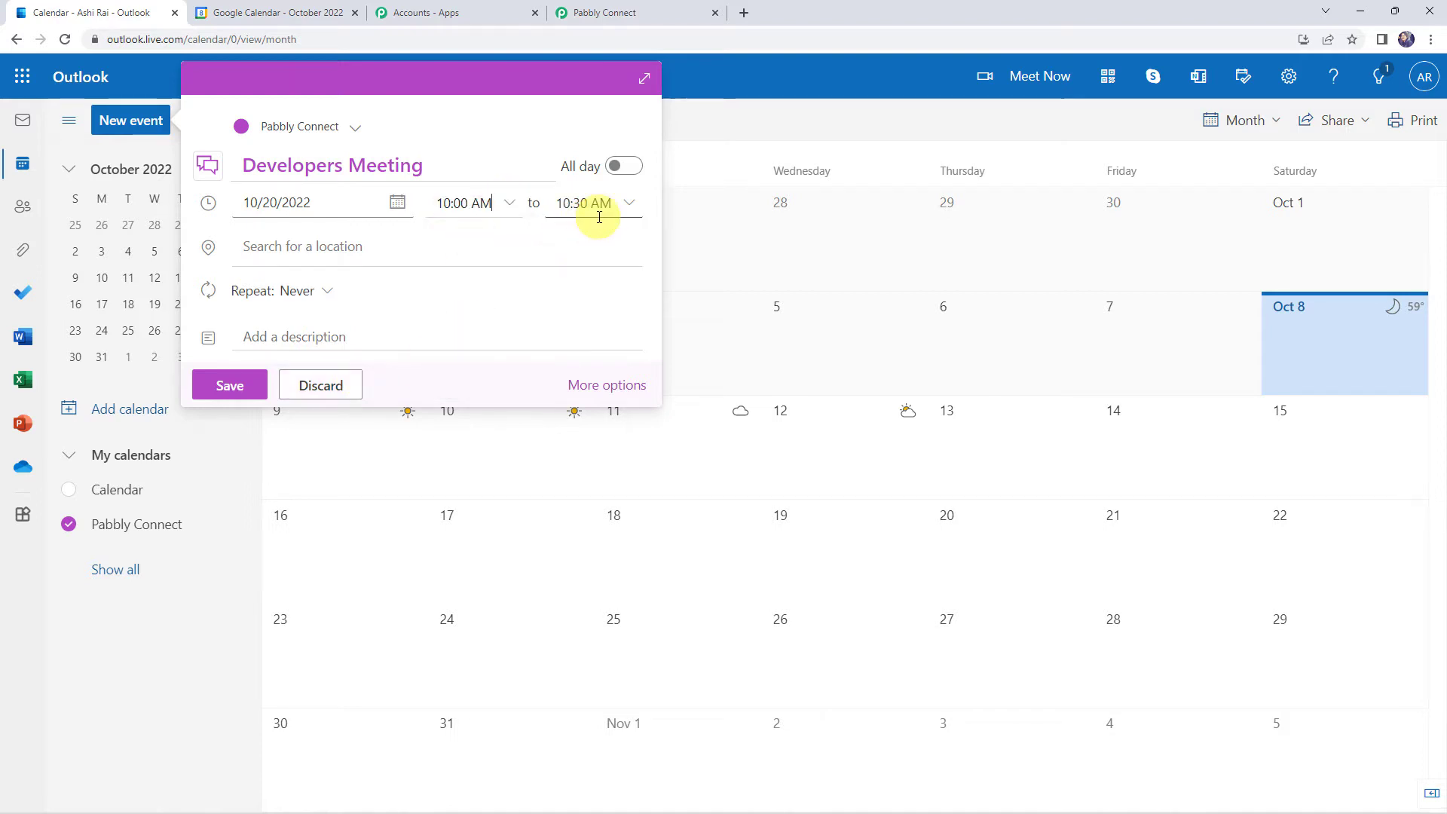
Step: Search for "IT Park Bhopal" as the event's location and choose Corporate Point
{"action": "left_click", "coordinate": [275, 252]}
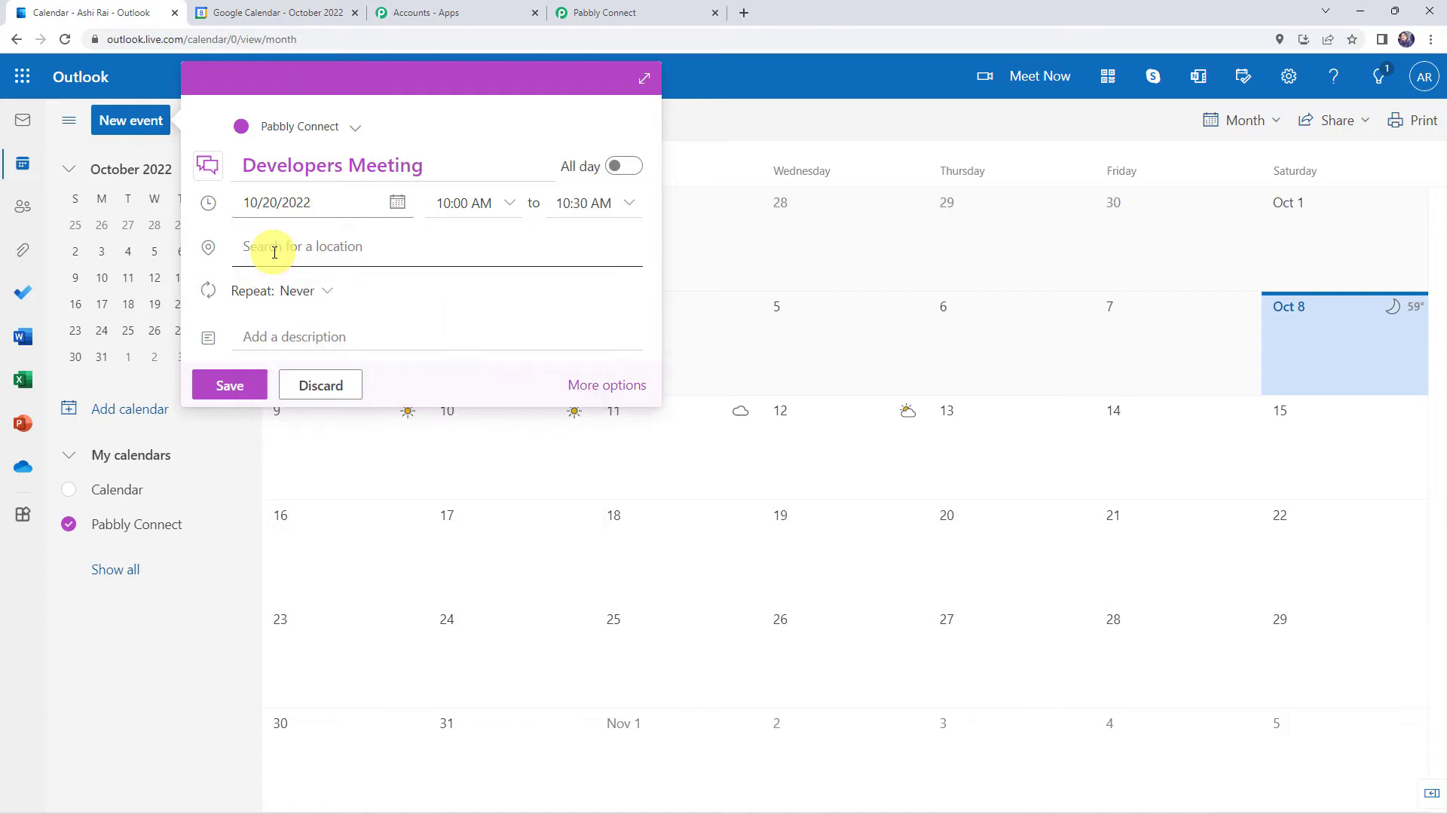
{"action": "type", "text": "IT P"}
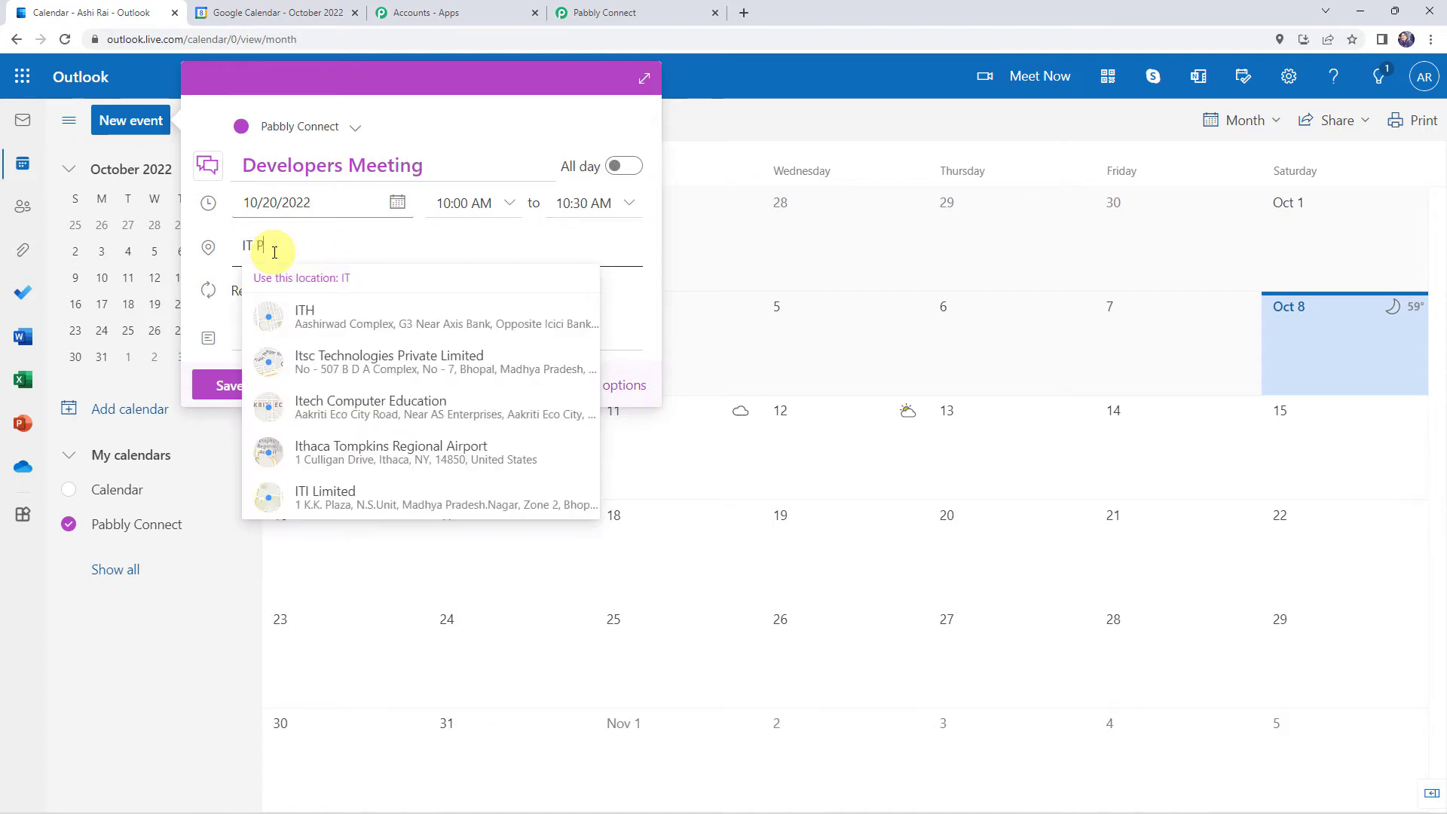
{"action": "type", "text": "ark Bh"}
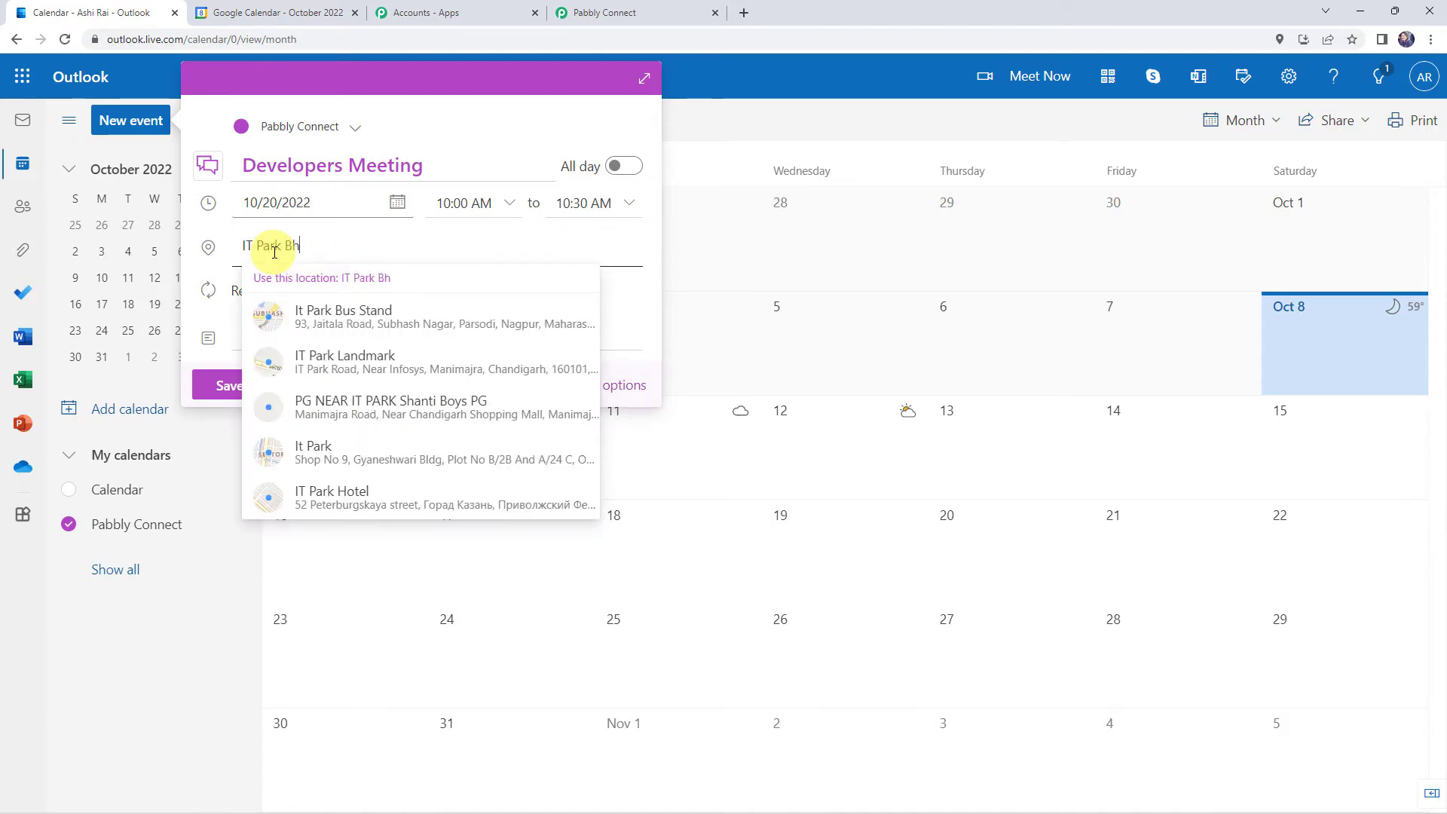
{"action": "type", "text": "opal"}
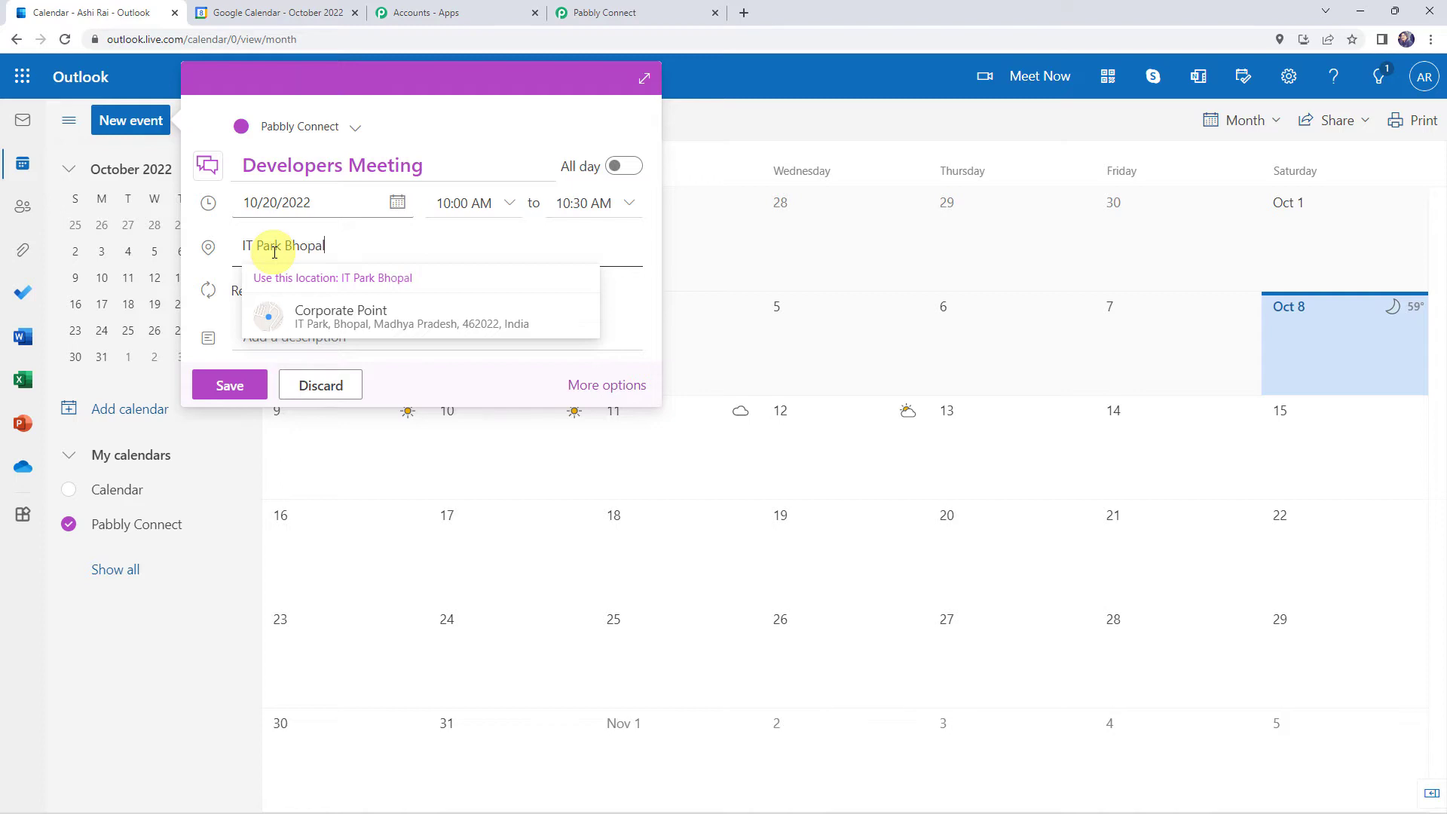
{"action": "left_click", "coordinate": [339, 313]}
Step: Add the description "All the developers are supposed to attend this meeting." and save the event
{"action": "left_click", "coordinate": [292, 348]}
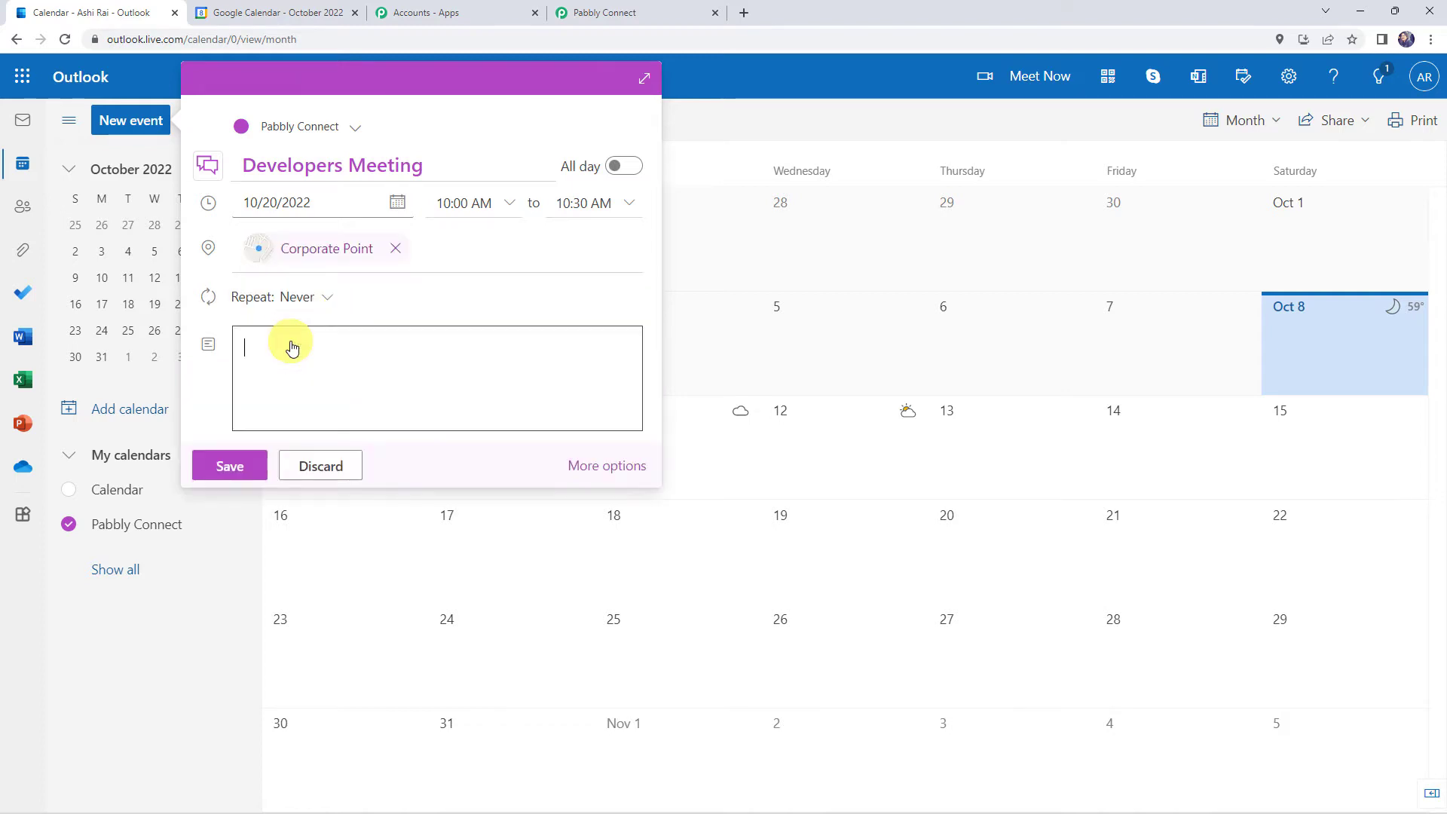
{"action": "type", "text": "De"}
{"action": "key", "text": "BackSpace"}
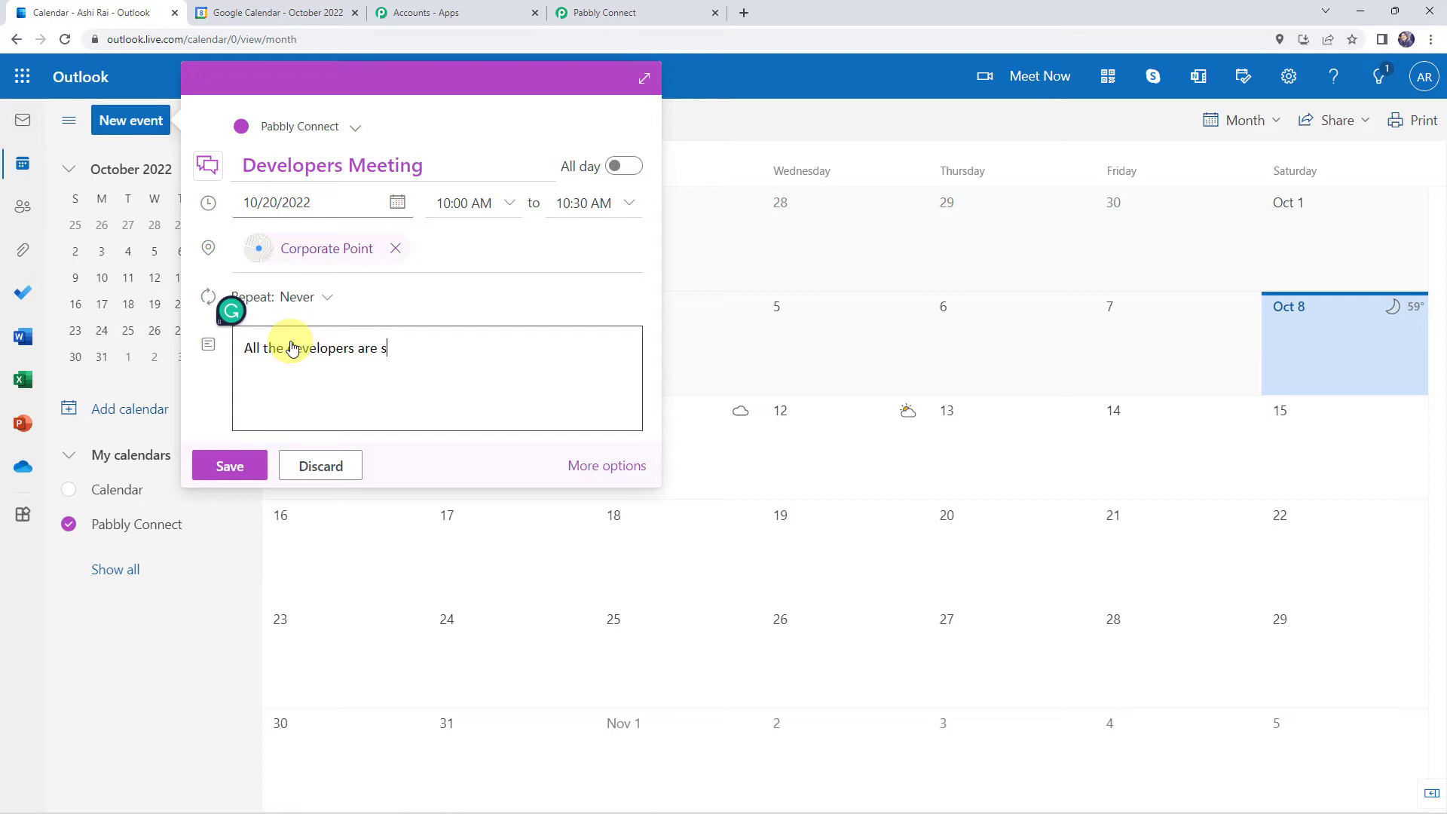
{"action": "type", "text": "s"}
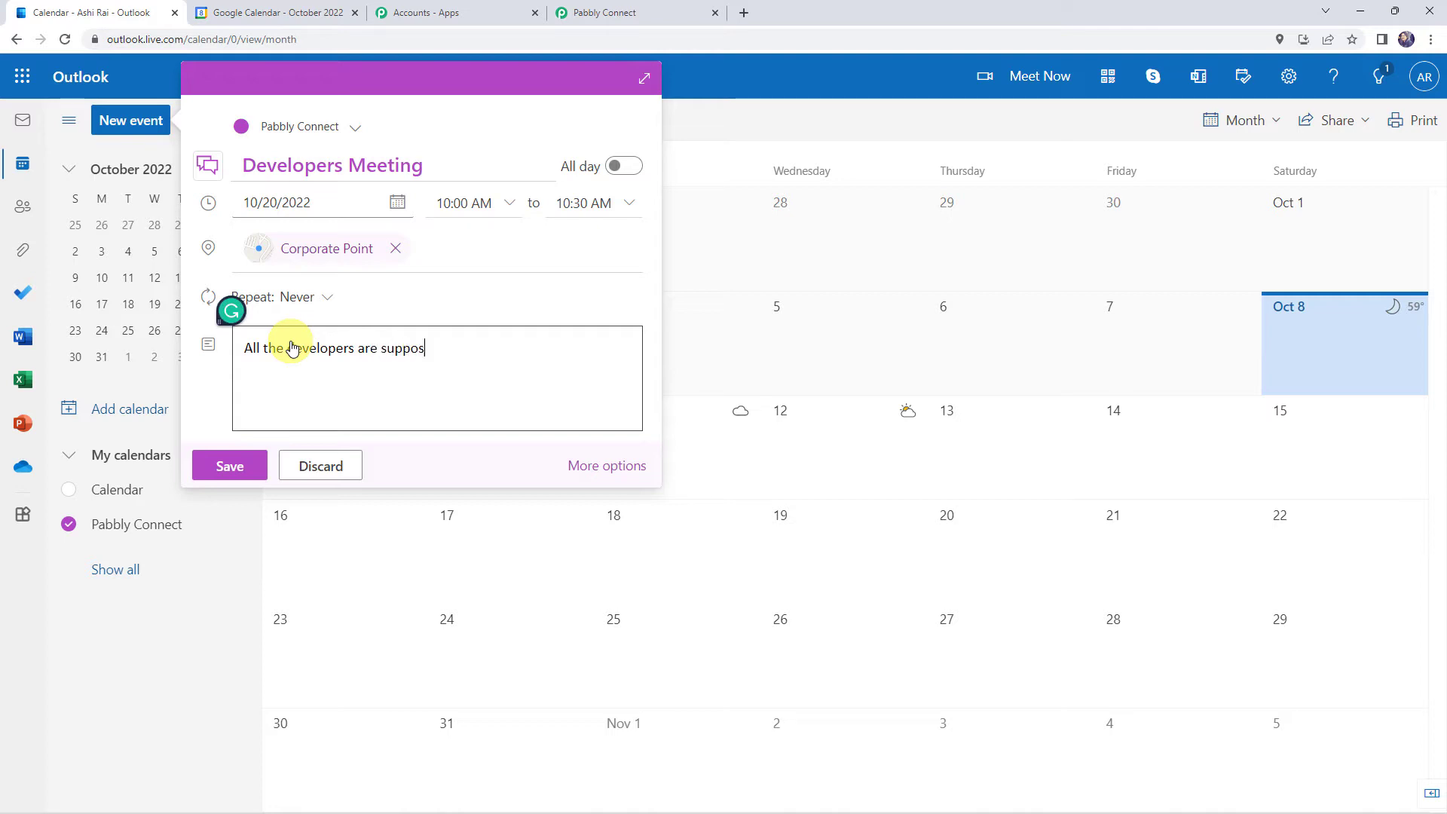
{"action": "type", "text": "ed to attend this meeting."}
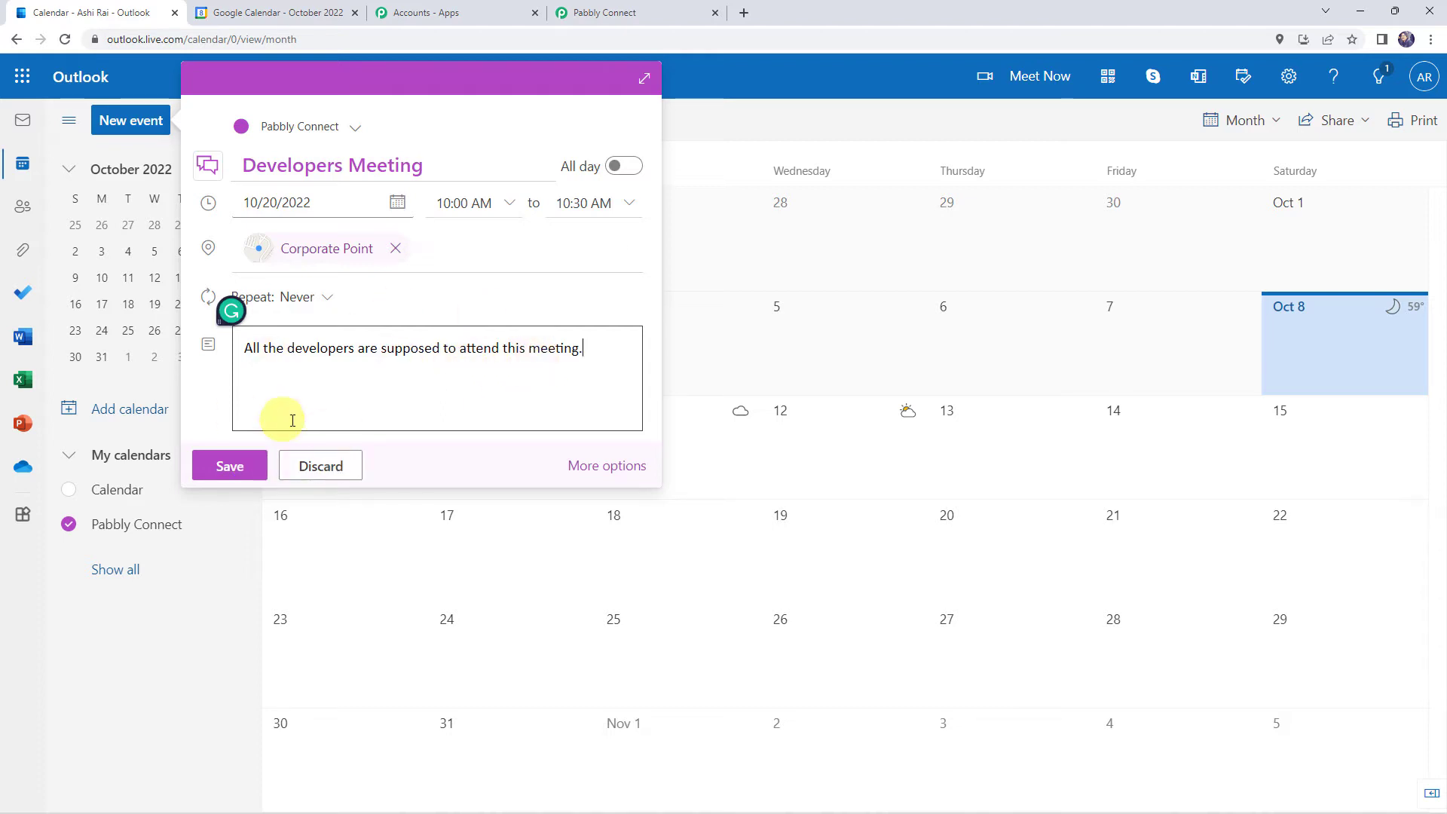
{"action": "left_click", "coordinate": [224, 475]}
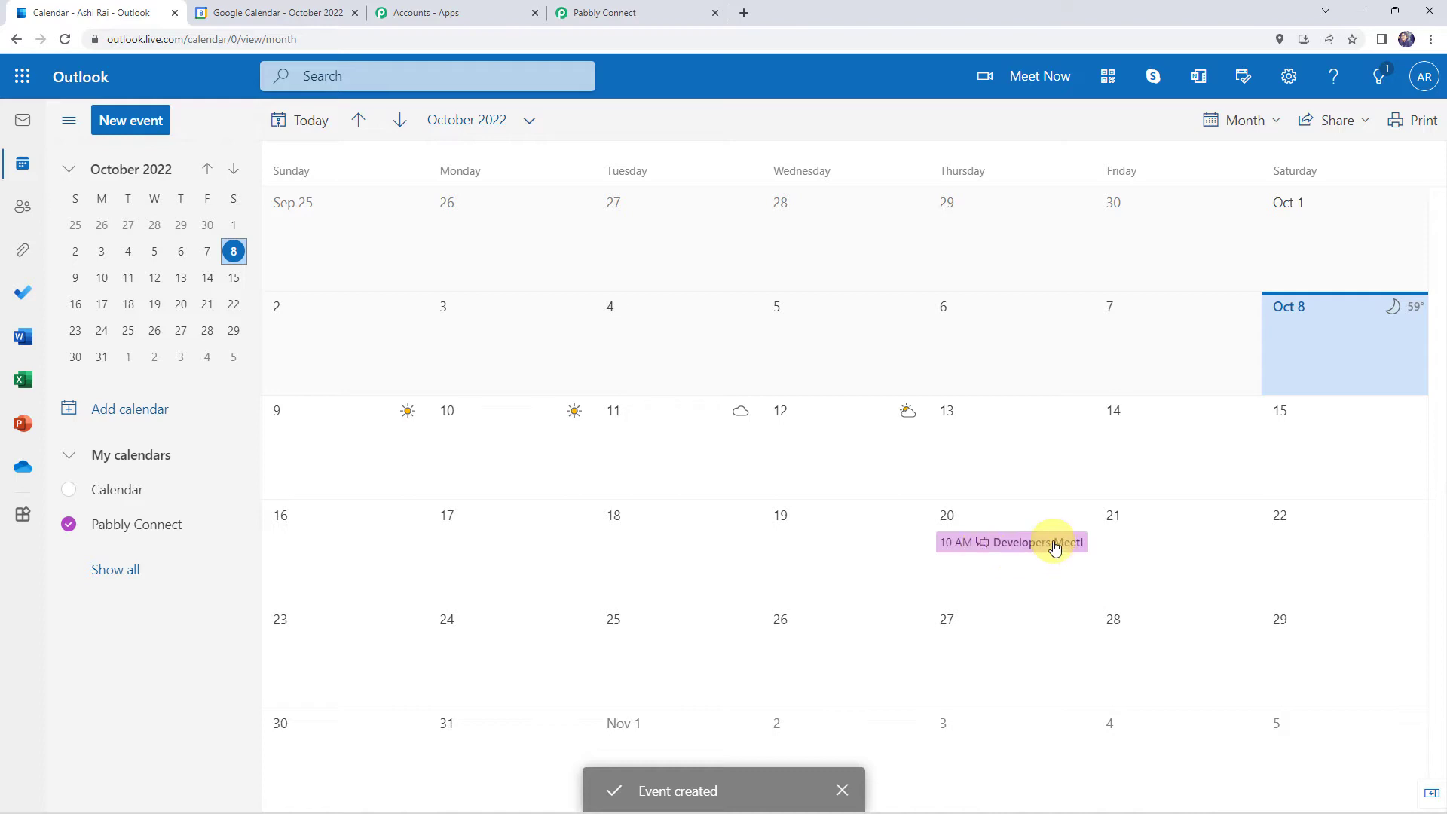
Step: Switch to Pabbly Connect, save the Microsoft Office 365 trigger and send a test request
{"action": "mouse_move", "coordinate": [1018, 544]}
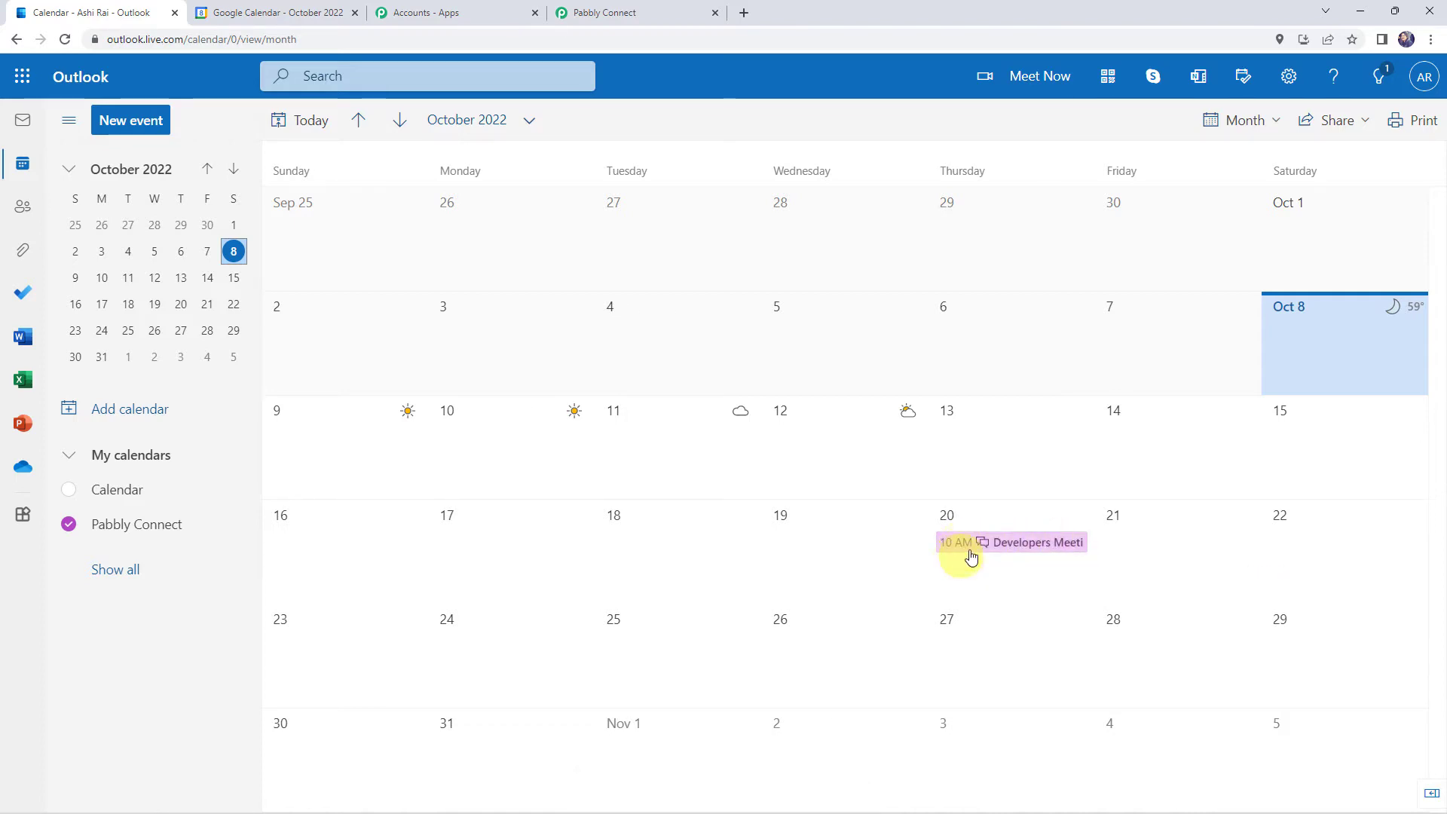
{"action": "left_click", "coordinate": [620, 12]}
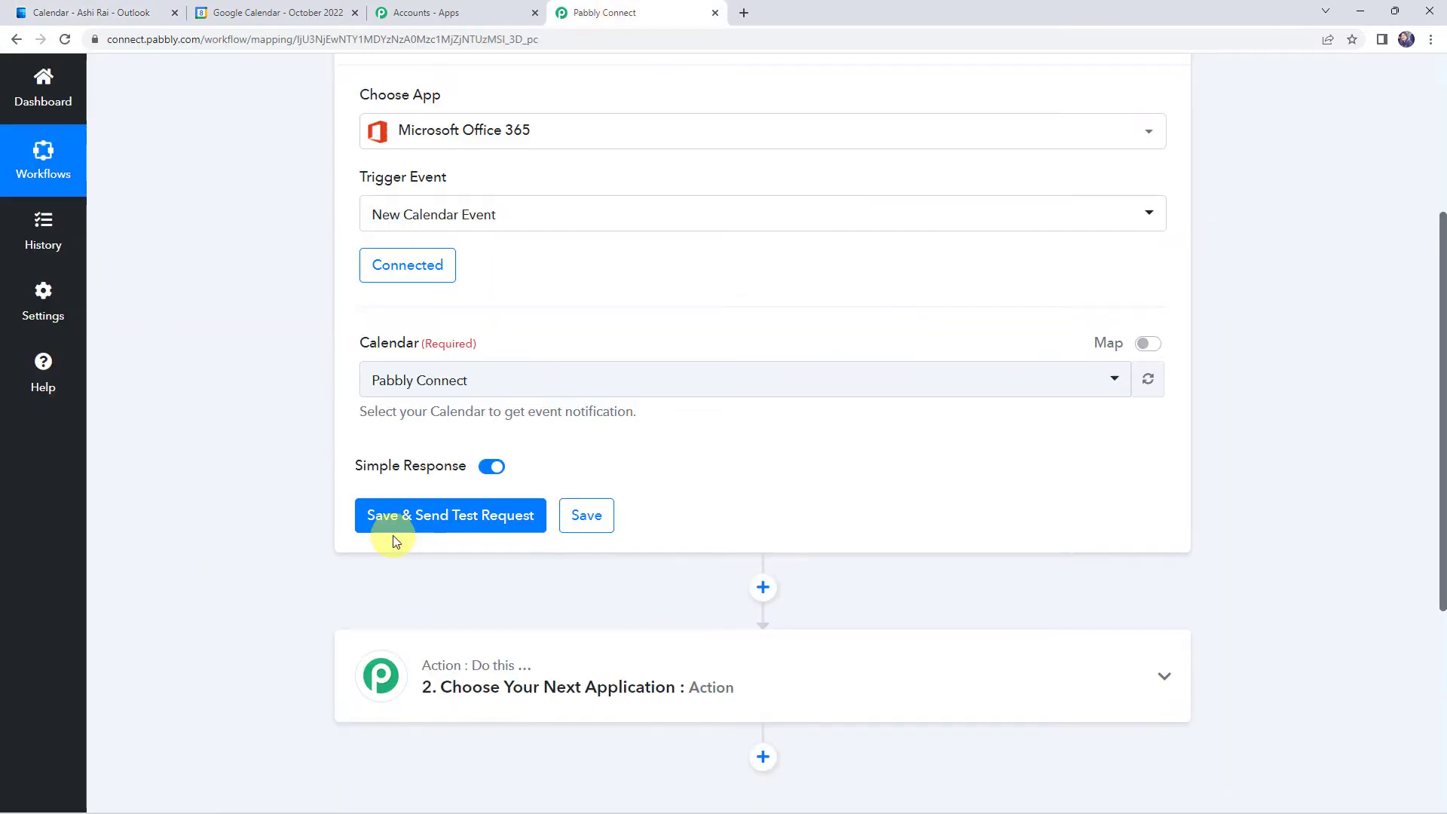
{"action": "left_click", "coordinate": [462, 520]}
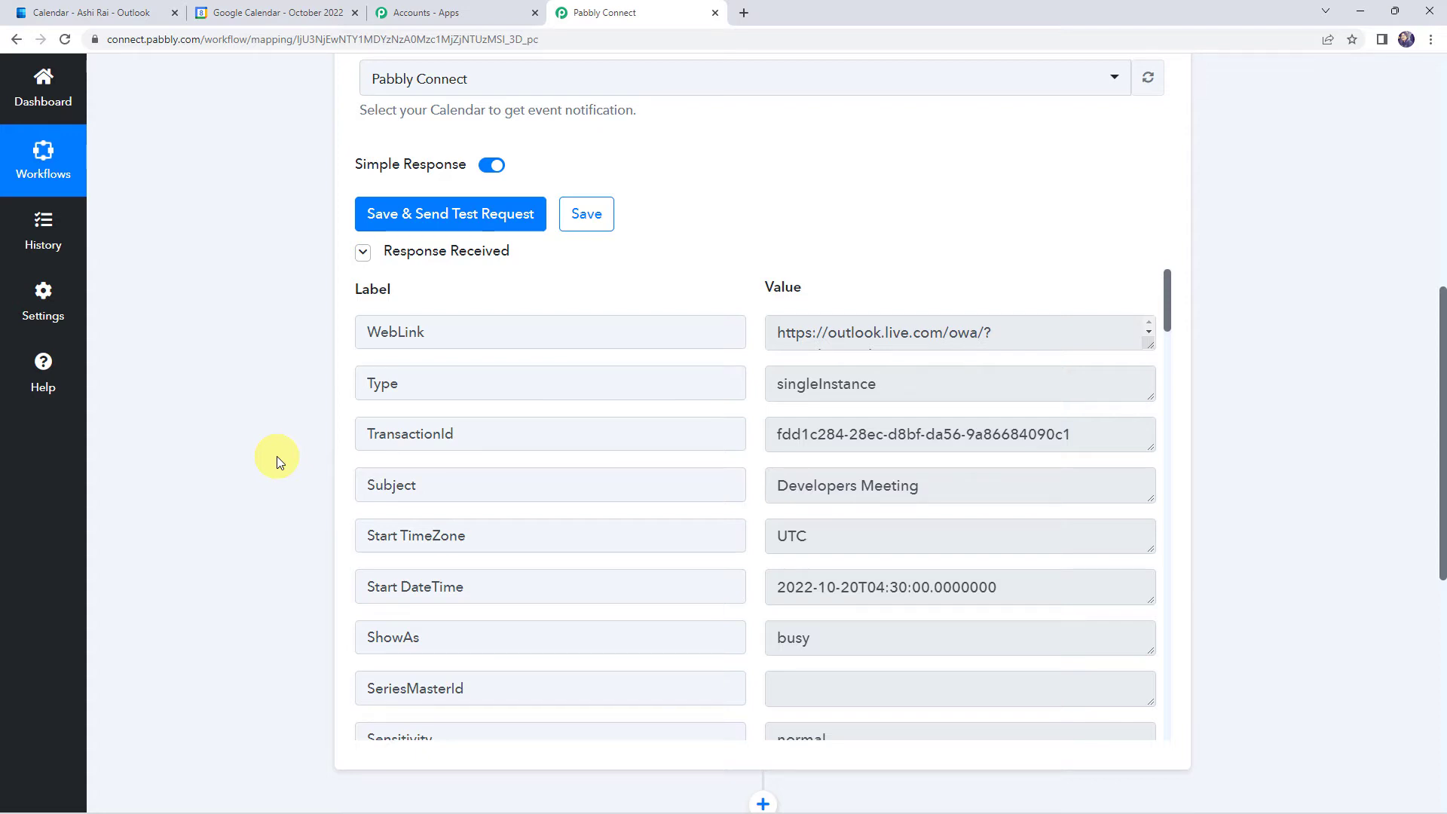
Step: Examine the subject, start time zone and start date-time in the trigger's received response
{"action": "scroll", "coordinate": [278, 455], "scroll_direction": "down", "scroll_amount": 1}
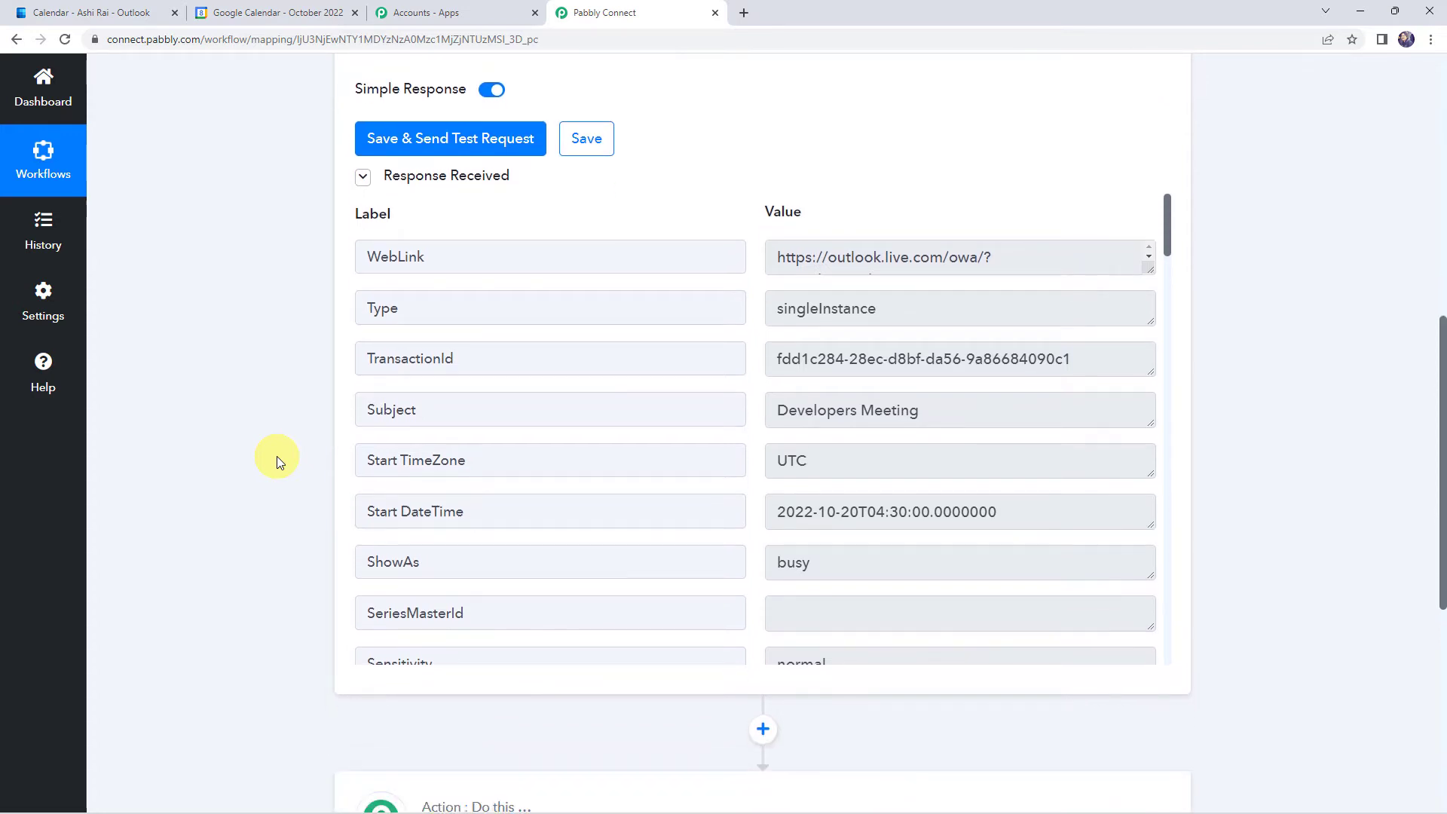
{"action": "triple_click", "coordinate": [1002, 410]}
{"action": "left_click", "coordinate": [1101, 361]}
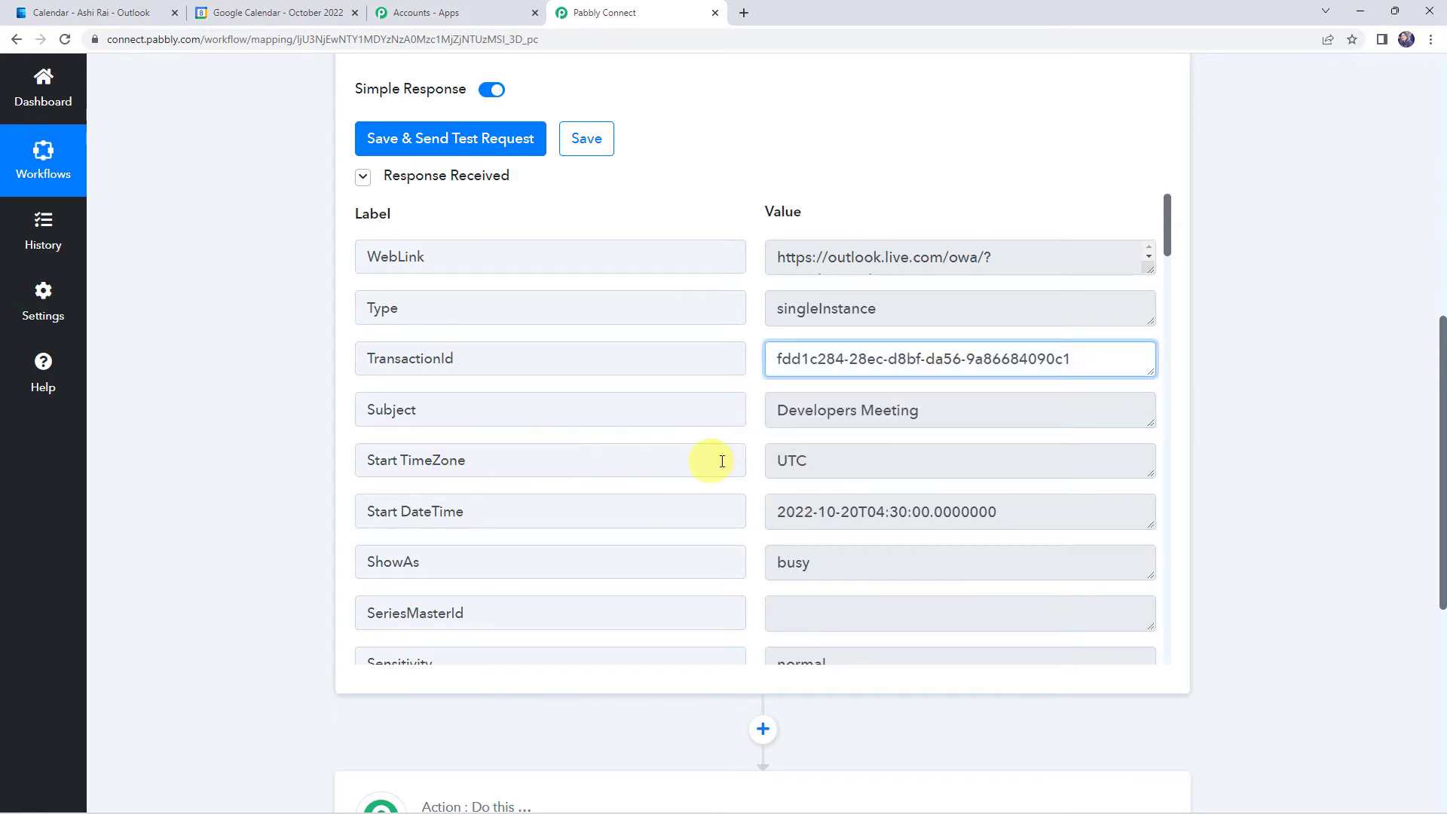
{"action": "left_click", "coordinate": [834, 465]}
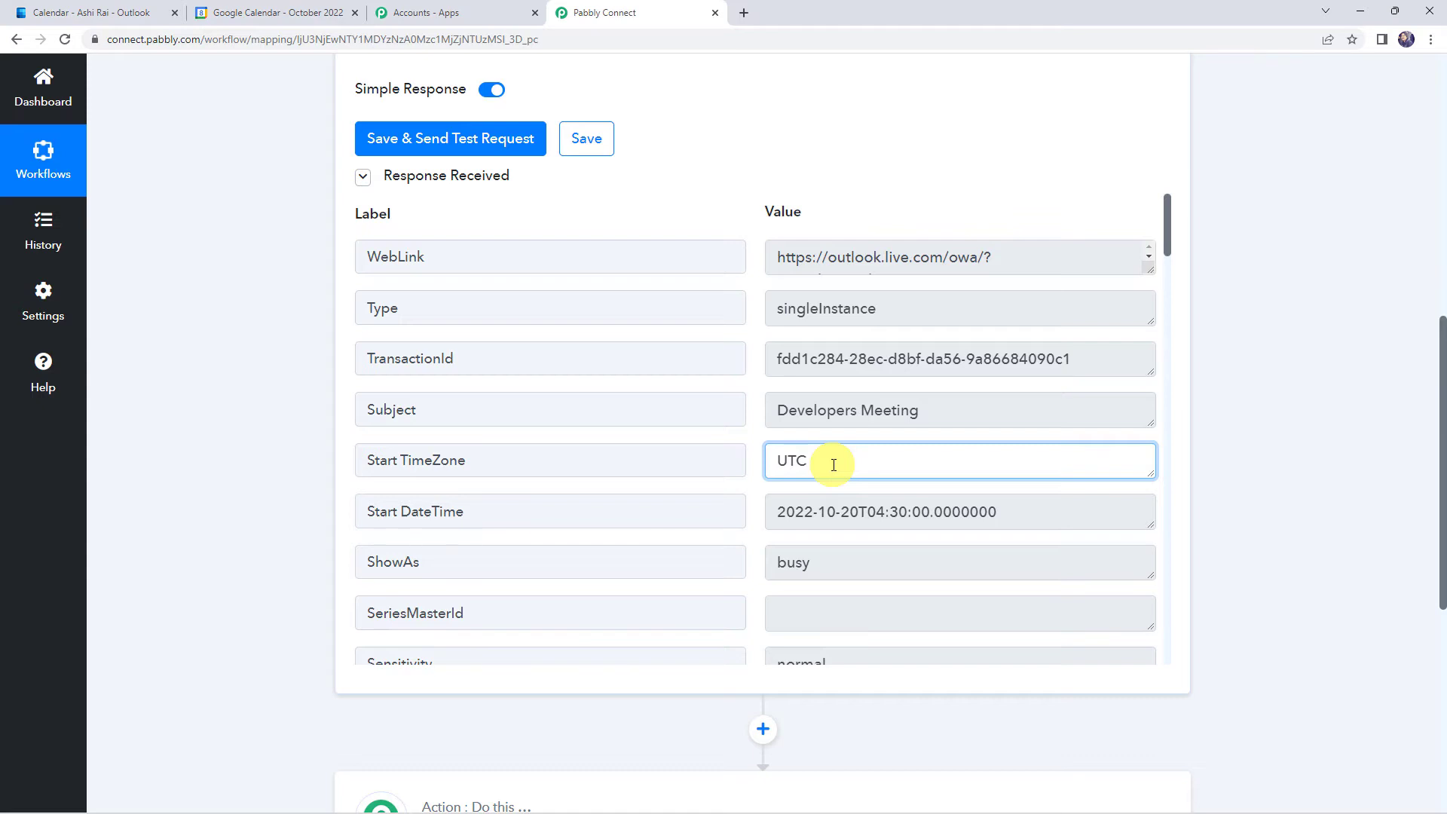
{"action": "left_click", "coordinate": [948, 512]}
{"action": "scroll", "coordinate": [953, 516], "scroll_direction": "down", "scroll_amount": 2}
{"action": "scroll", "coordinate": [952, 516], "scroll_direction": "down", "scroll_amount": 3}
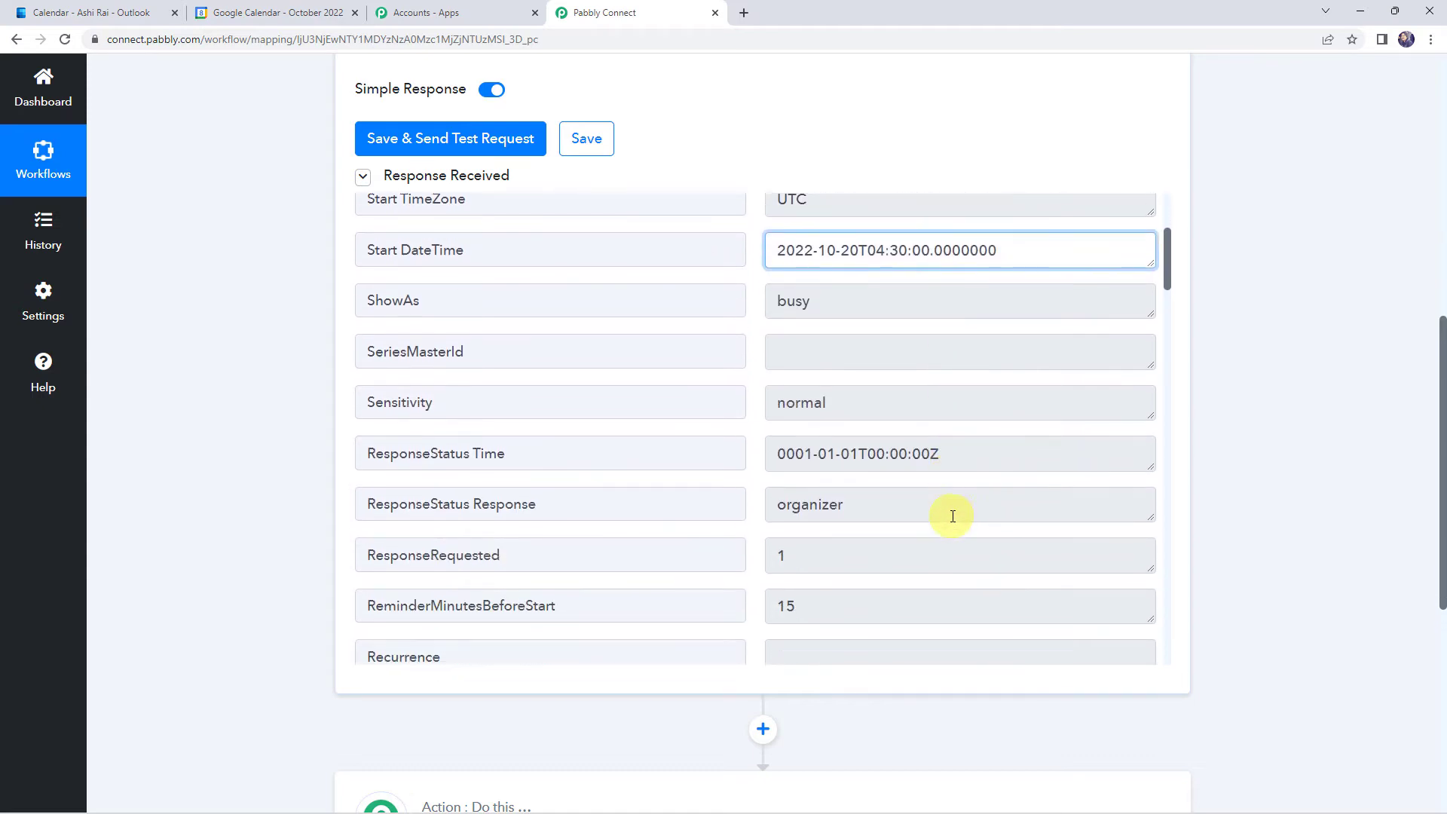
{"action": "scroll", "coordinate": [932, 529], "scroll_direction": "down", "scroll_amount": 9}
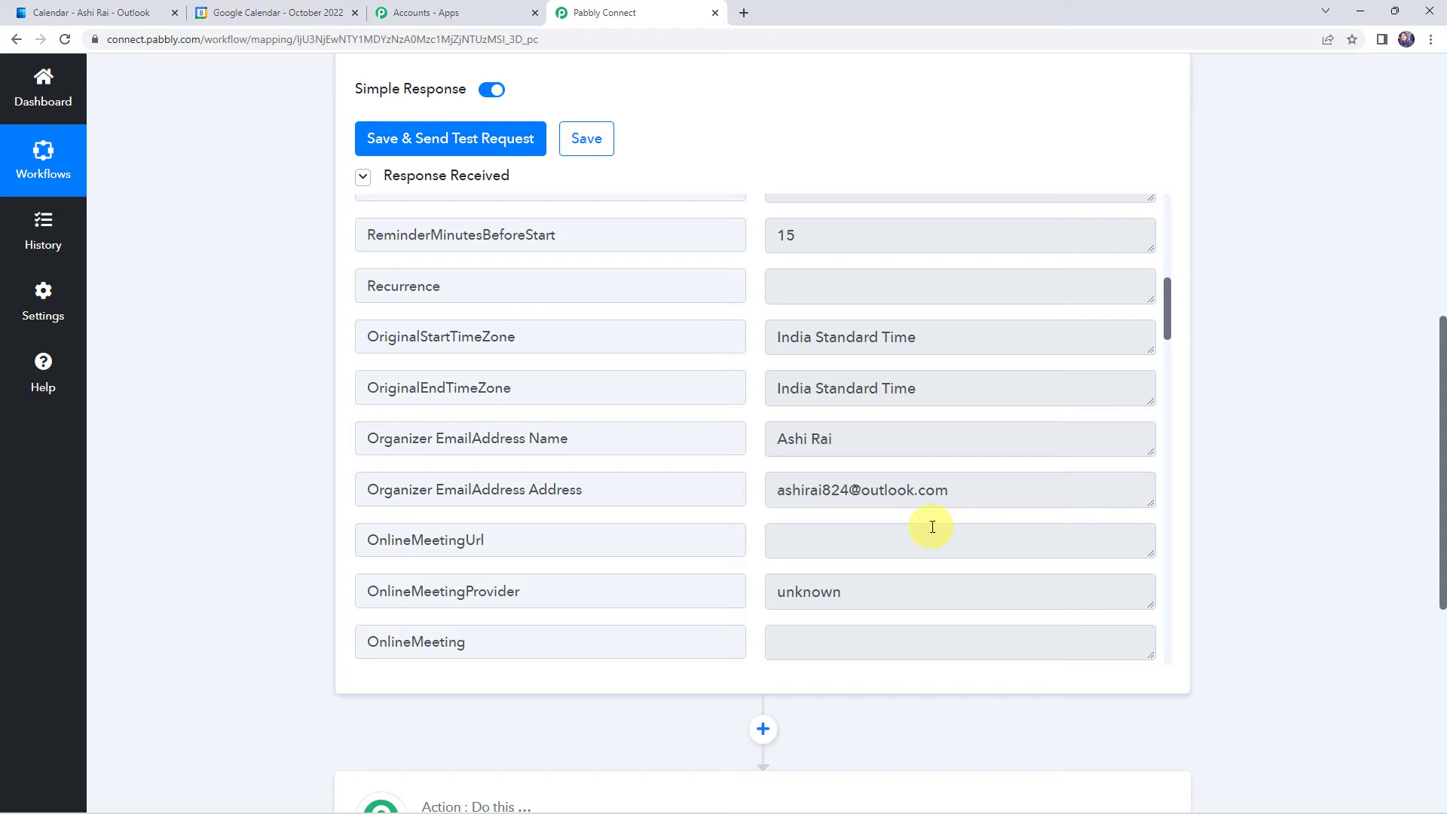
Step: Examine the location's street address and display name in the trigger's received response
{"action": "scroll", "coordinate": [930, 527], "scroll_direction": "down", "scroll_amount": 5}
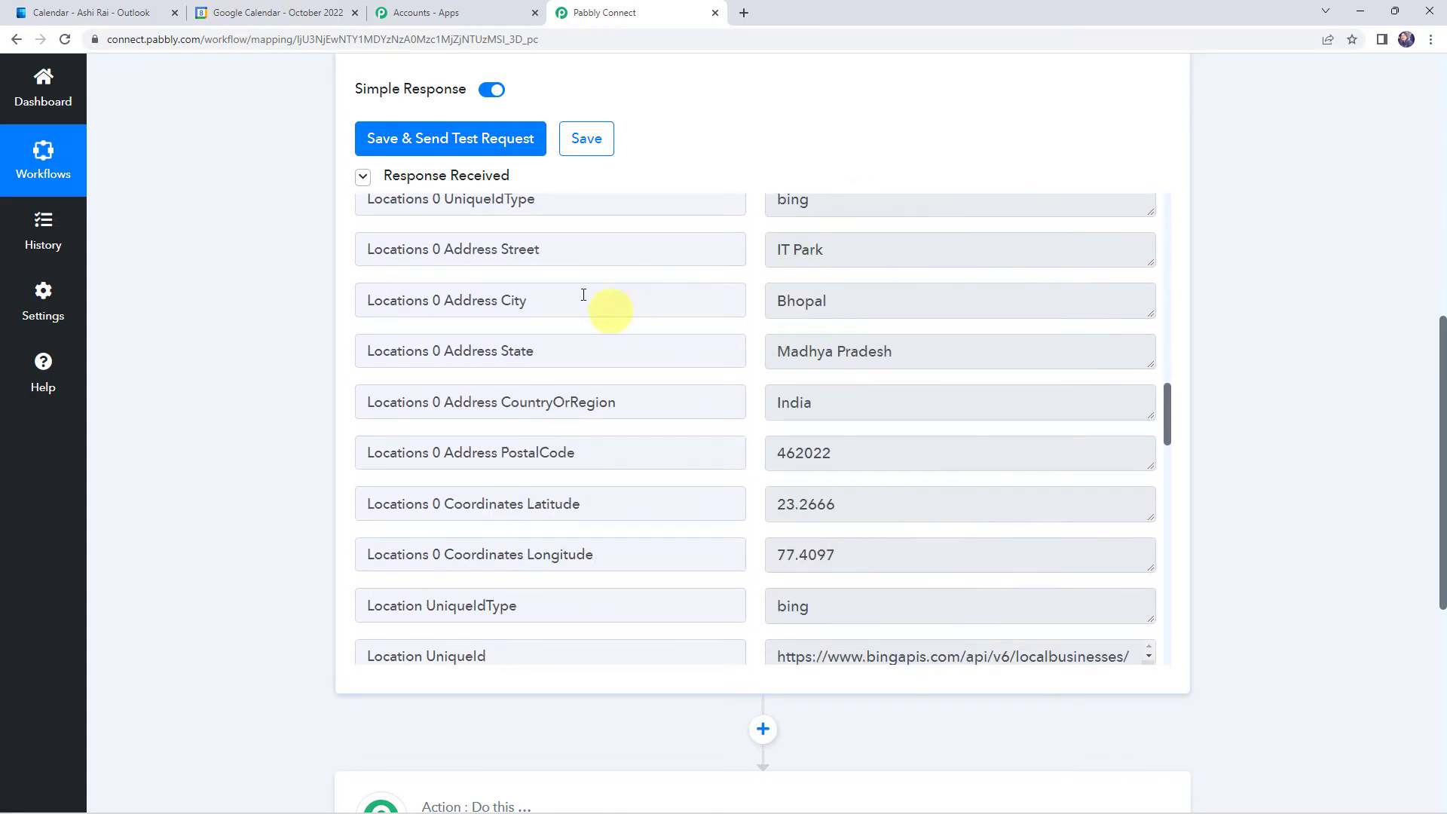
{"action": "left_click", "coordinate": [890, 250]}
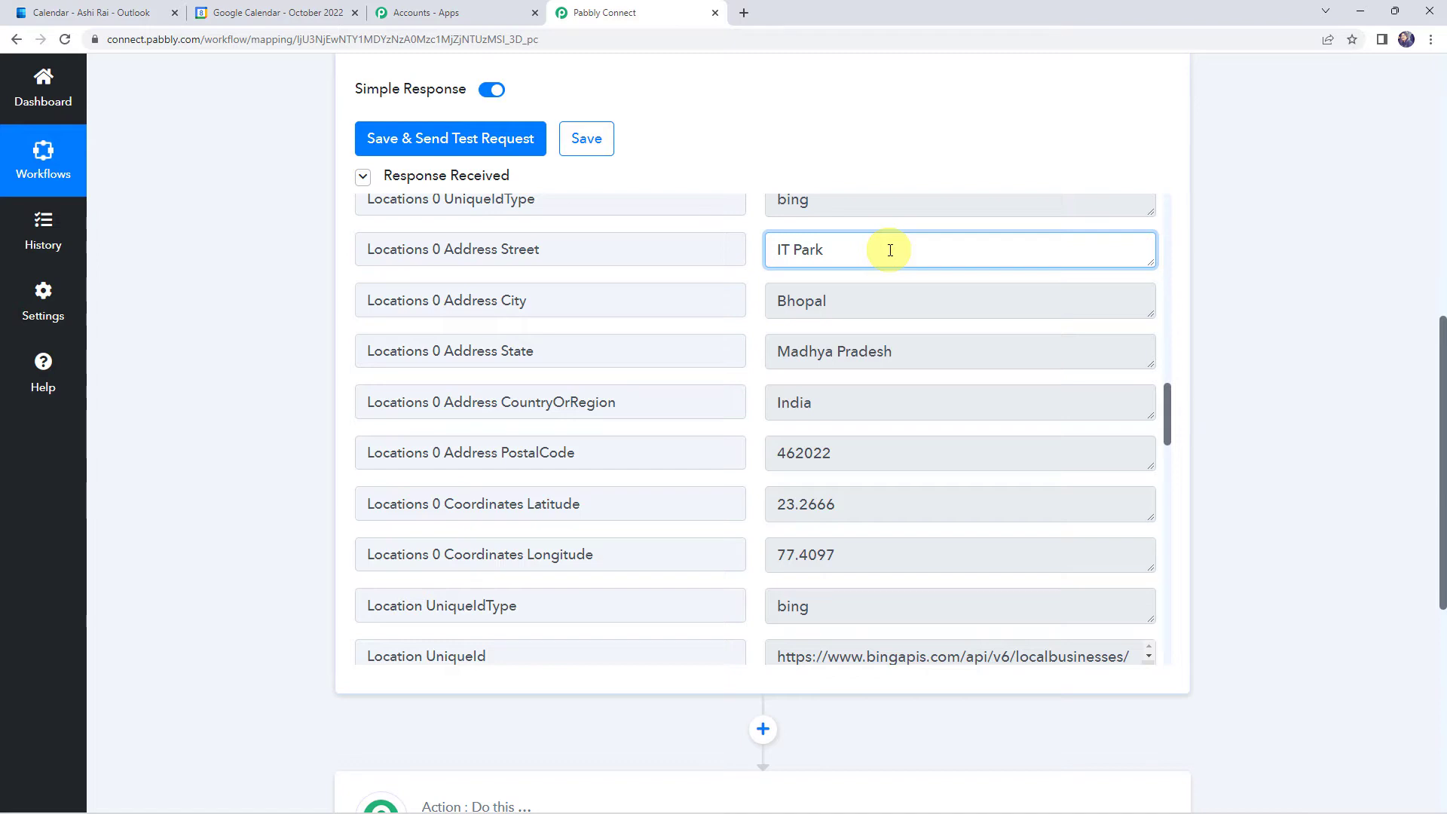
{"action": "scroll", "coordinate": [889, 300], "scroll_direction": "down", "scroll_amount": 7}
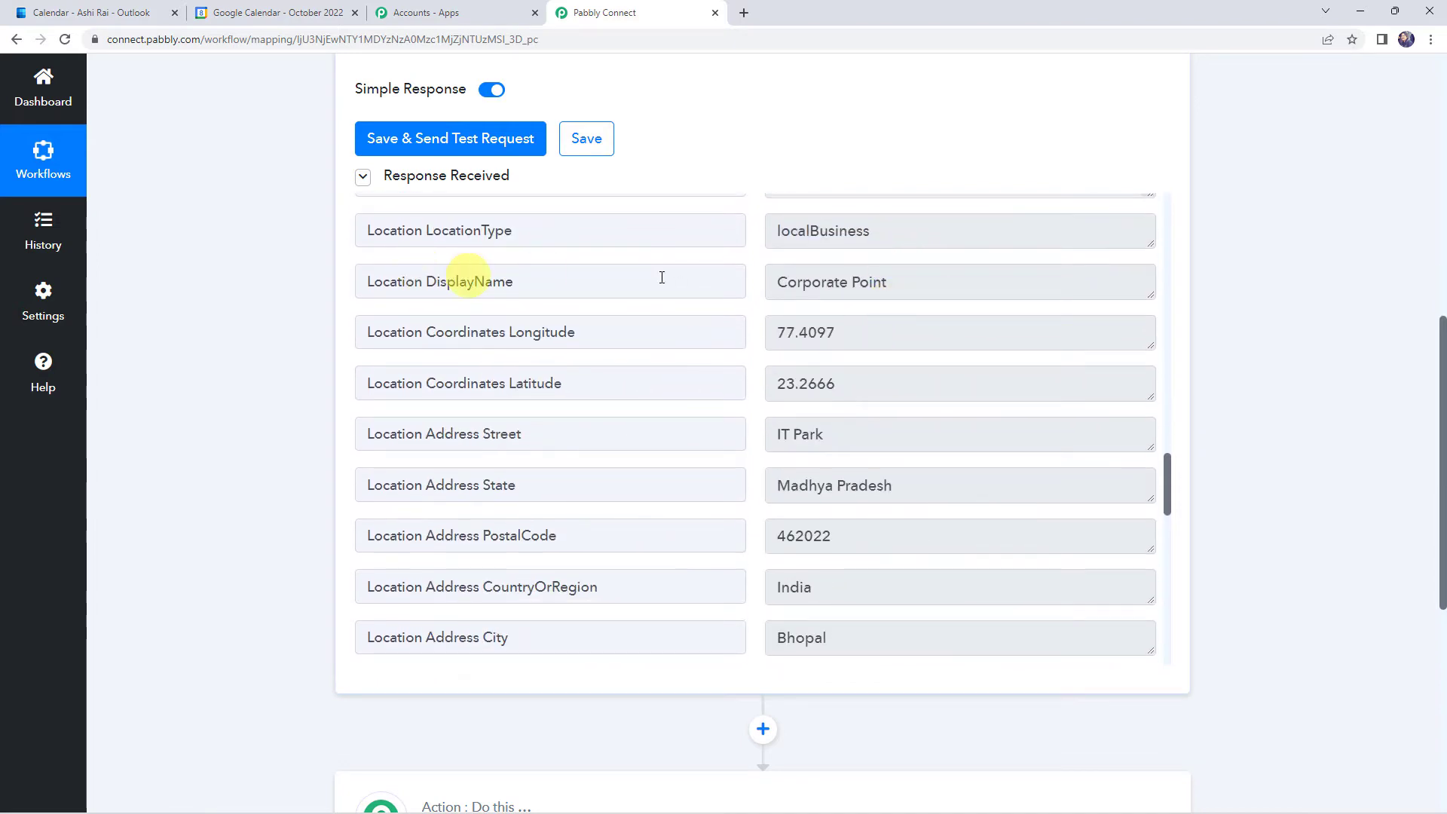
{"action": "left_click", "coordinate": [959, 281]}
{"action": "scroll", "coordinate": [937, 462], "scroll_direction": "down", "scroll_amount": 3}
{"action": "scroll", "coordinate": [938, 462], "scroll_direction": "down", "scroll_amount": 11}
{"action": "scroll", "coordinate": [940, 461], "scroll_direction": "down", "scroll_amount": 5}
Step: Enlarge the BodyPreview value in the response and read the full event description
{"action": "left_click", "coordinate": [505, 548]}
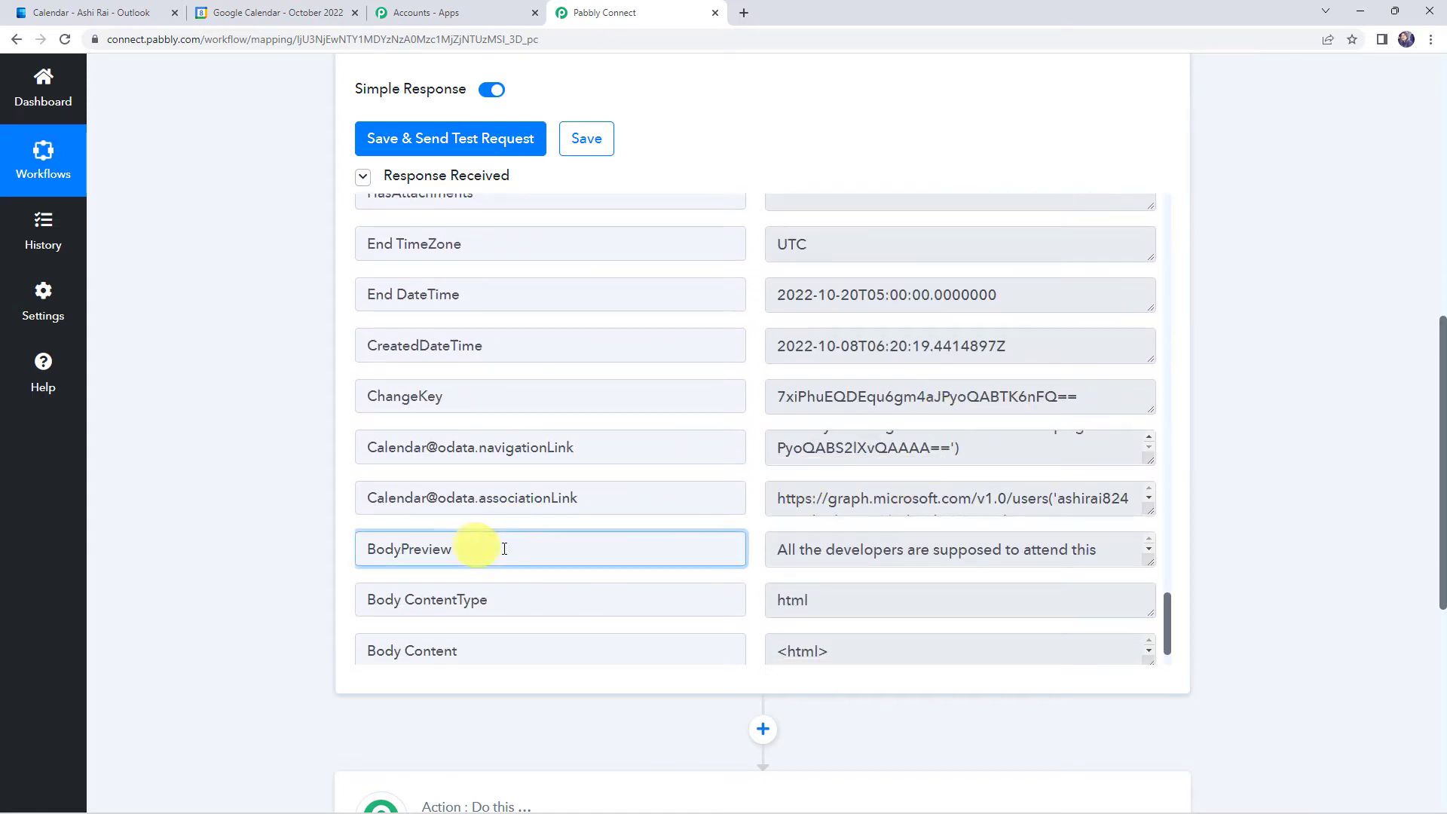
{"action": "left_click", "coordinate": [1115, 549]}
{"action": "left_click_drag", "start_coordinate": [1150, 561], "coordinate": [1147, 616]}
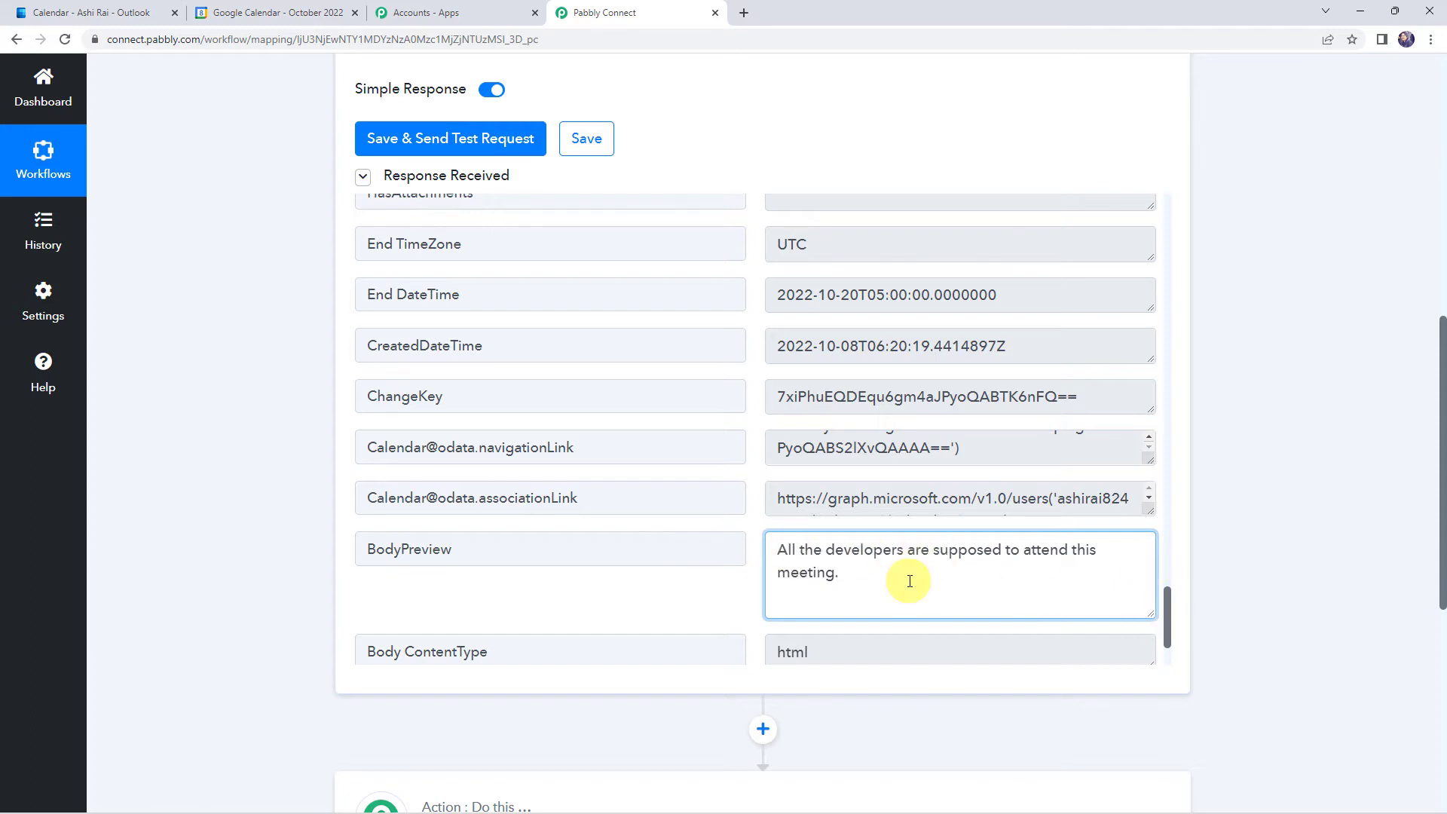
{"action": "scroll", "coordinate": [776, 456], "scroll_direction": "up", "scroll_amount": 5}
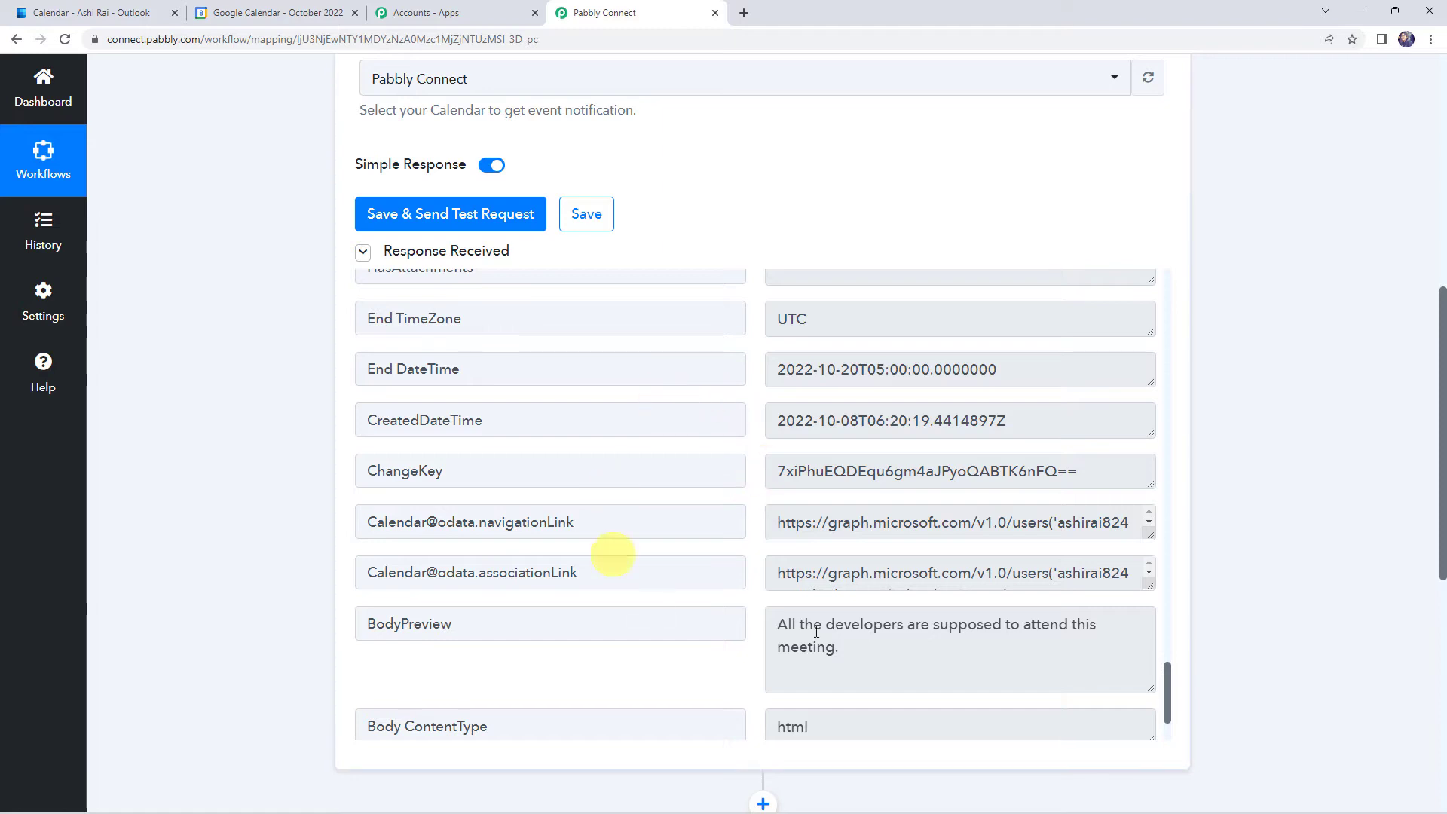
{"action": "left_click", "coordinate": [910, 672]}
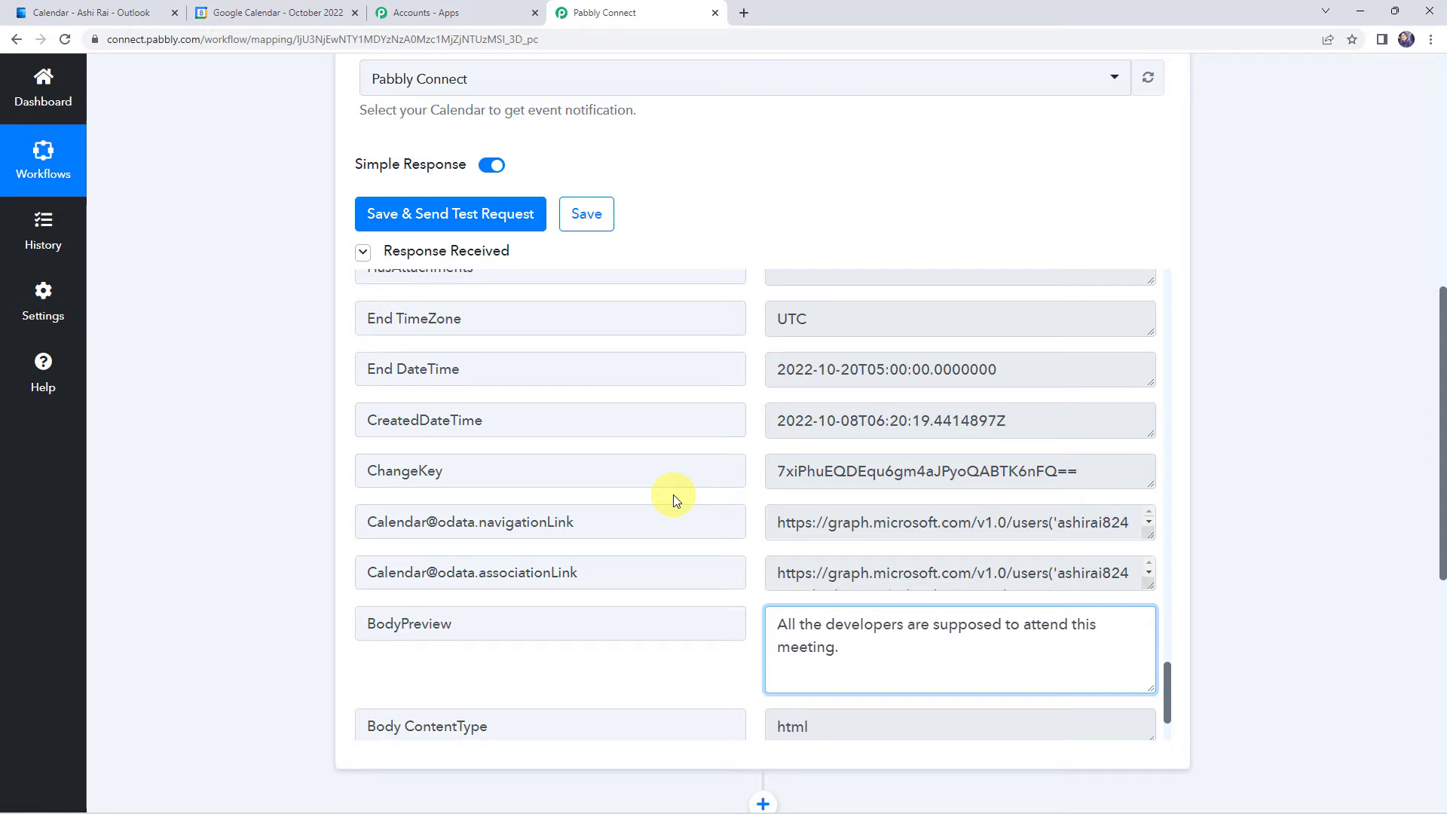
Step: Check how often the trigger looks for new data and review the end of its response
{"action": "scroll", "coordinate": [684, 544], "scroll_direction": "up", "scroll_amount": 3}
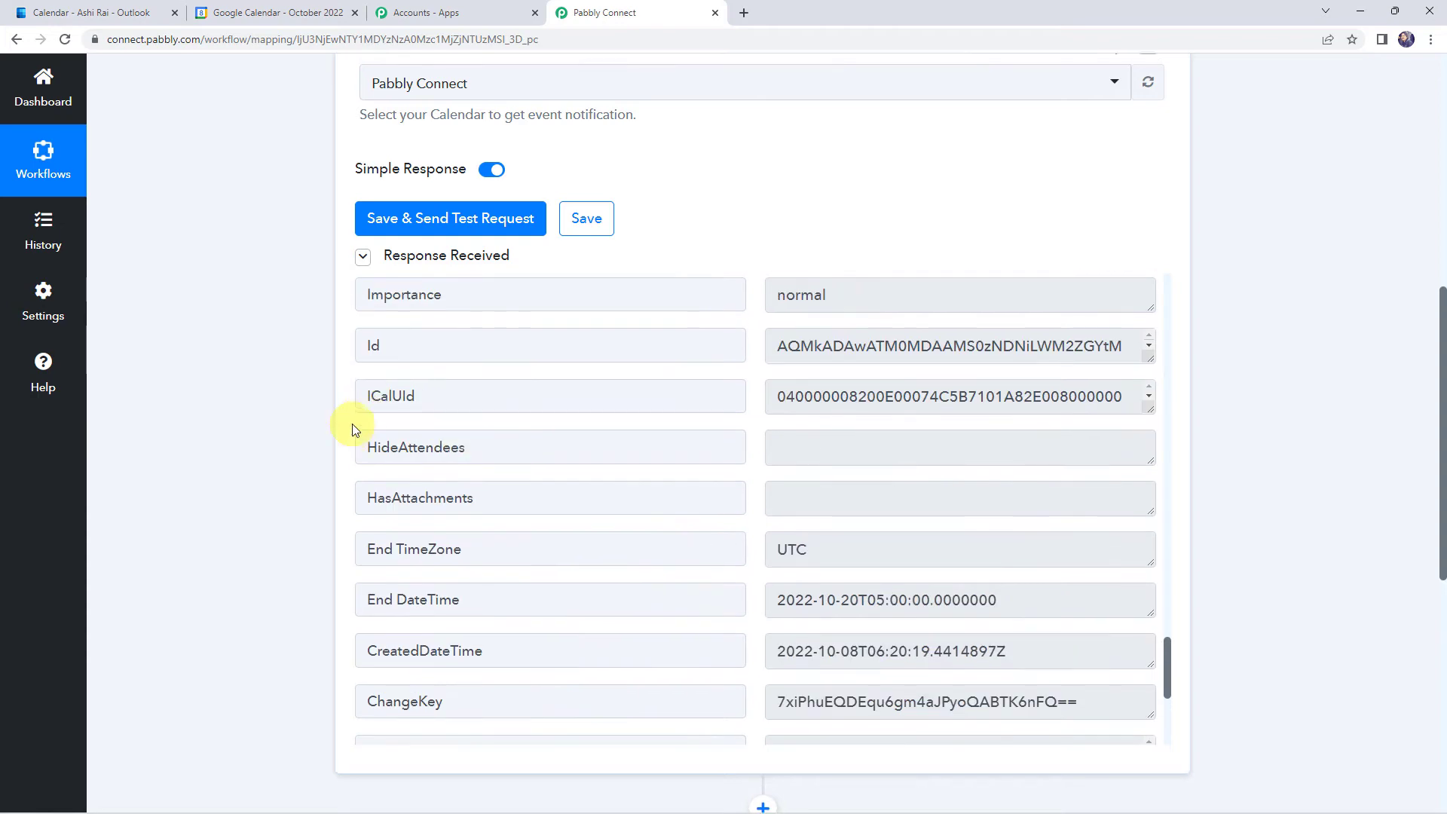
{"action": "scroll", "coordinate": [351, 424], "scroll_direction": "up", "scroll_amount": 7}
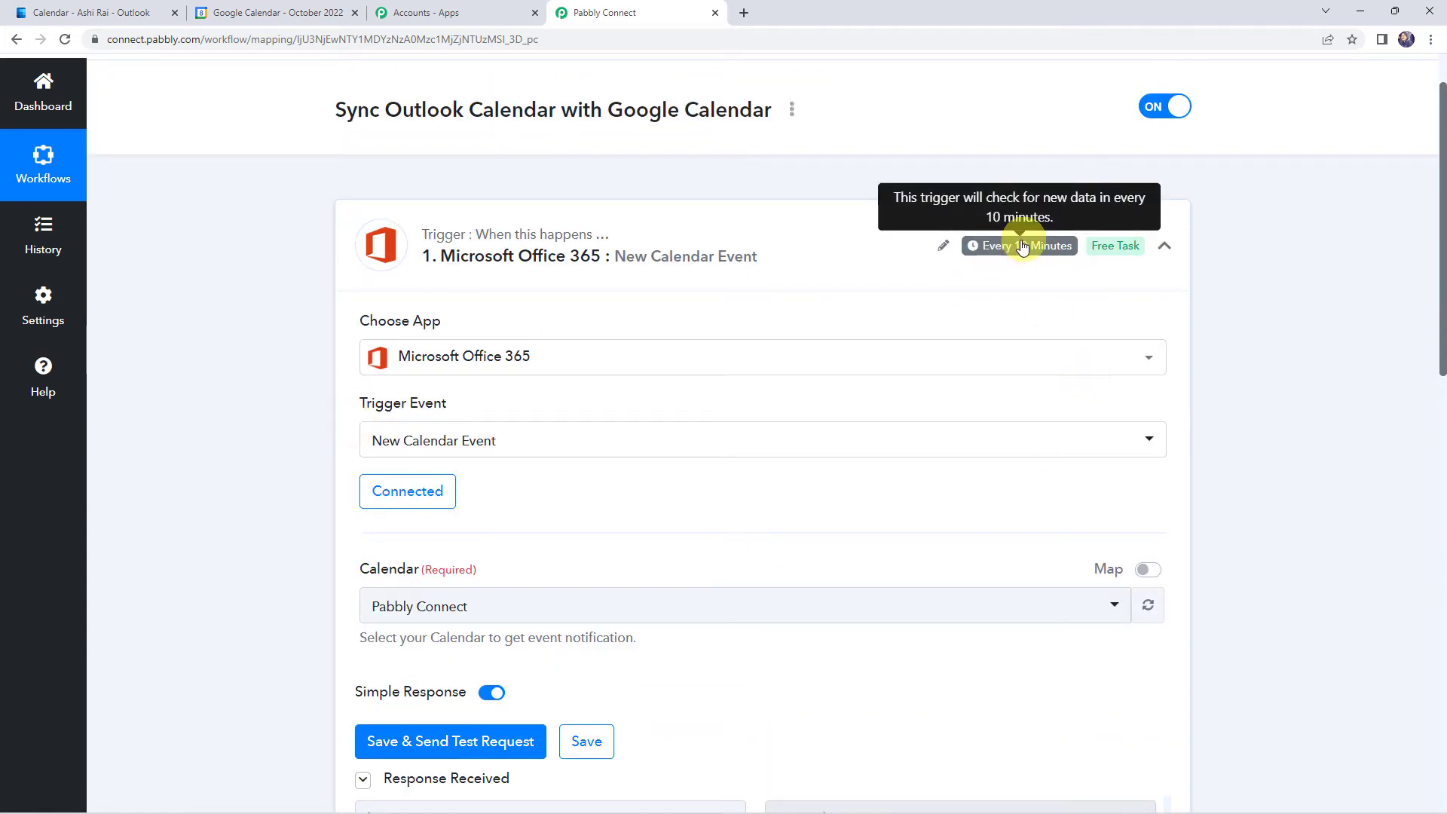
{"action": "scroll", "coordinate": [383, 516], "scroll_direction": "down", "scroll_amount": 2}
{"action": "scroll", "coordinate": [383, 516], "scroll_direction": "down", "scroll_amount": 5}
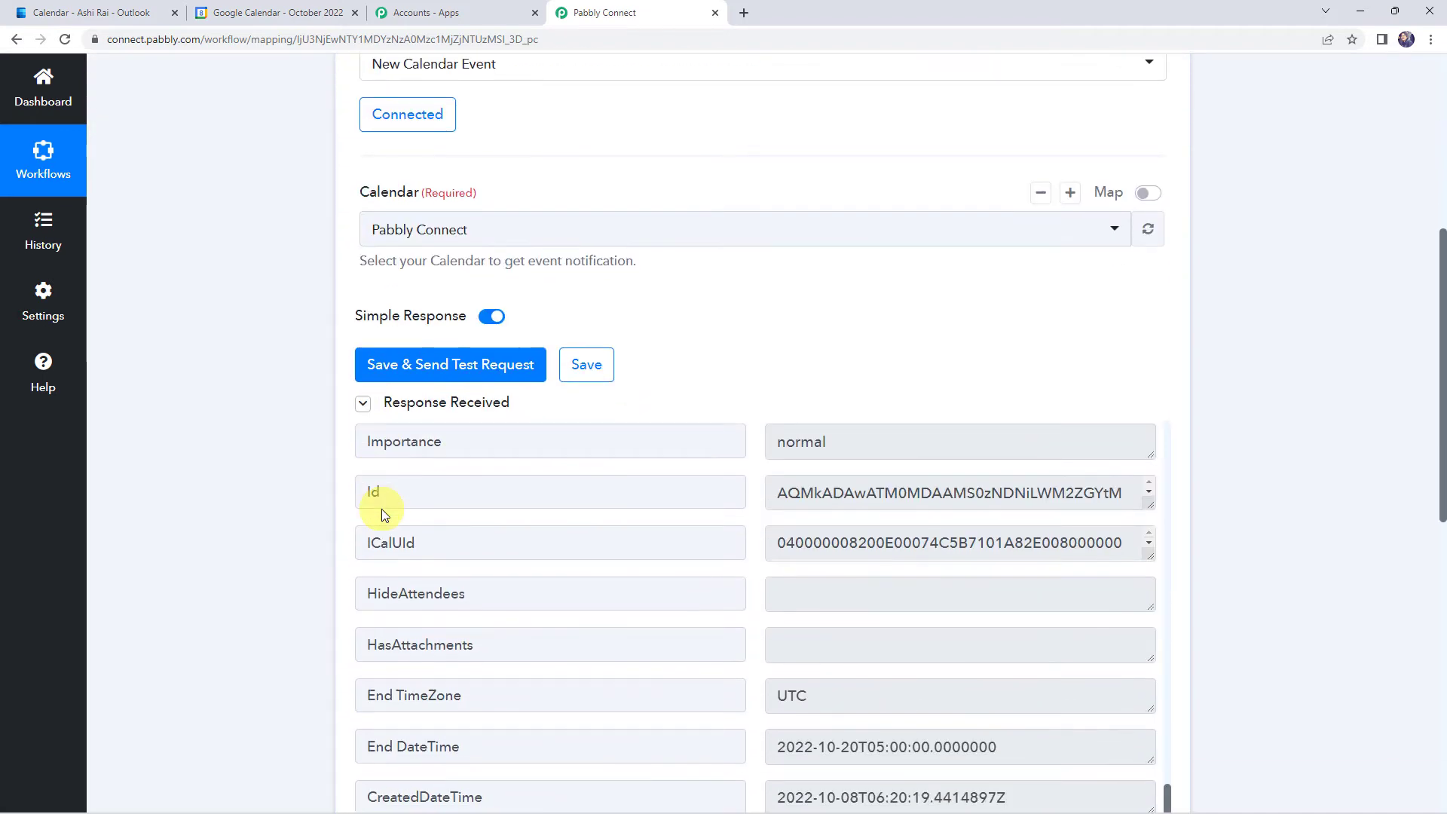
{"action": "scroll", "coordinate": [253, 495], "scroll_direction": "down", "scroll_amount": 2}
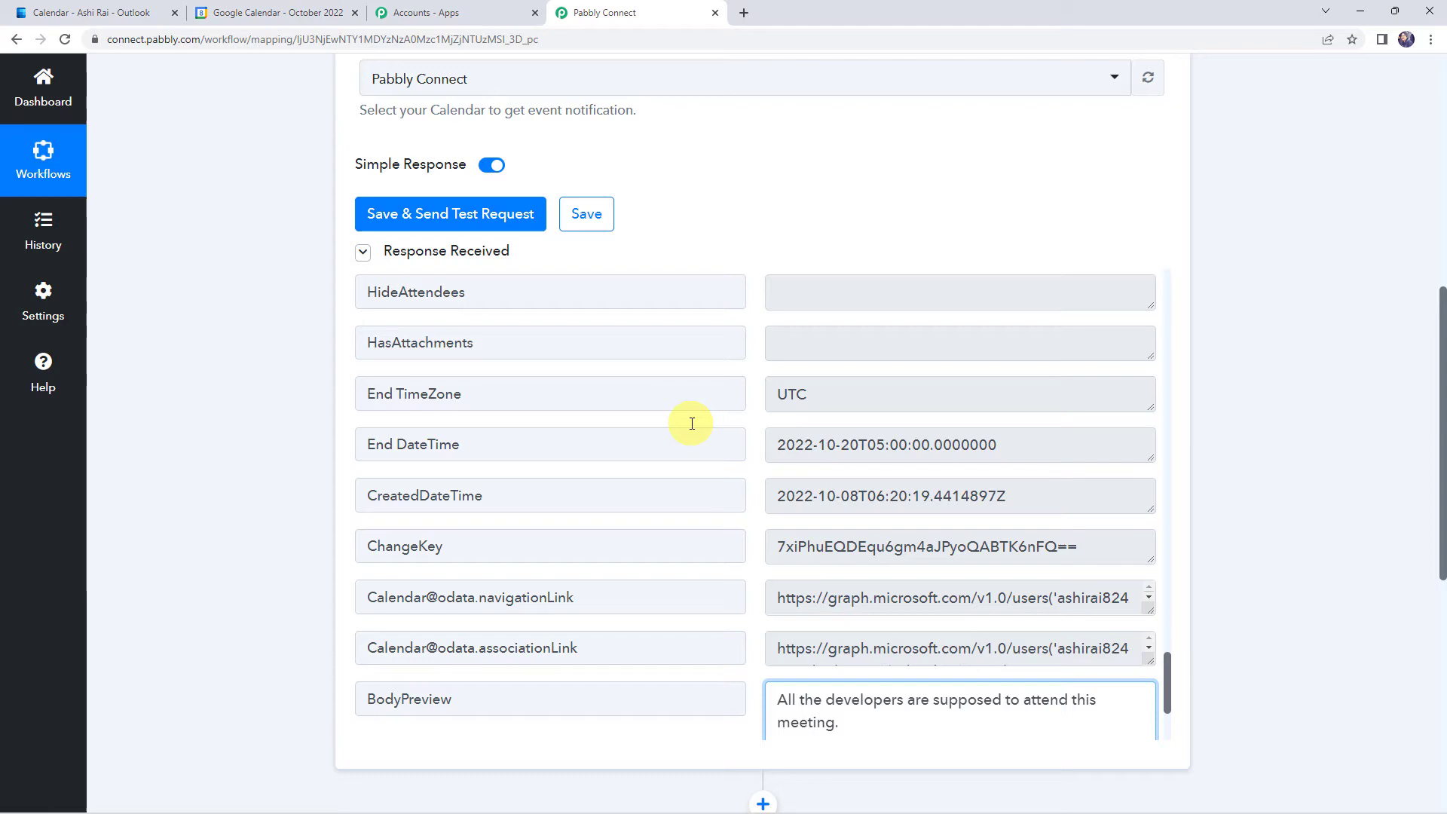
{"action": "scroll", "coordinate": [692, 423], "scroll_direction": "down", "scroll_amount": 3}
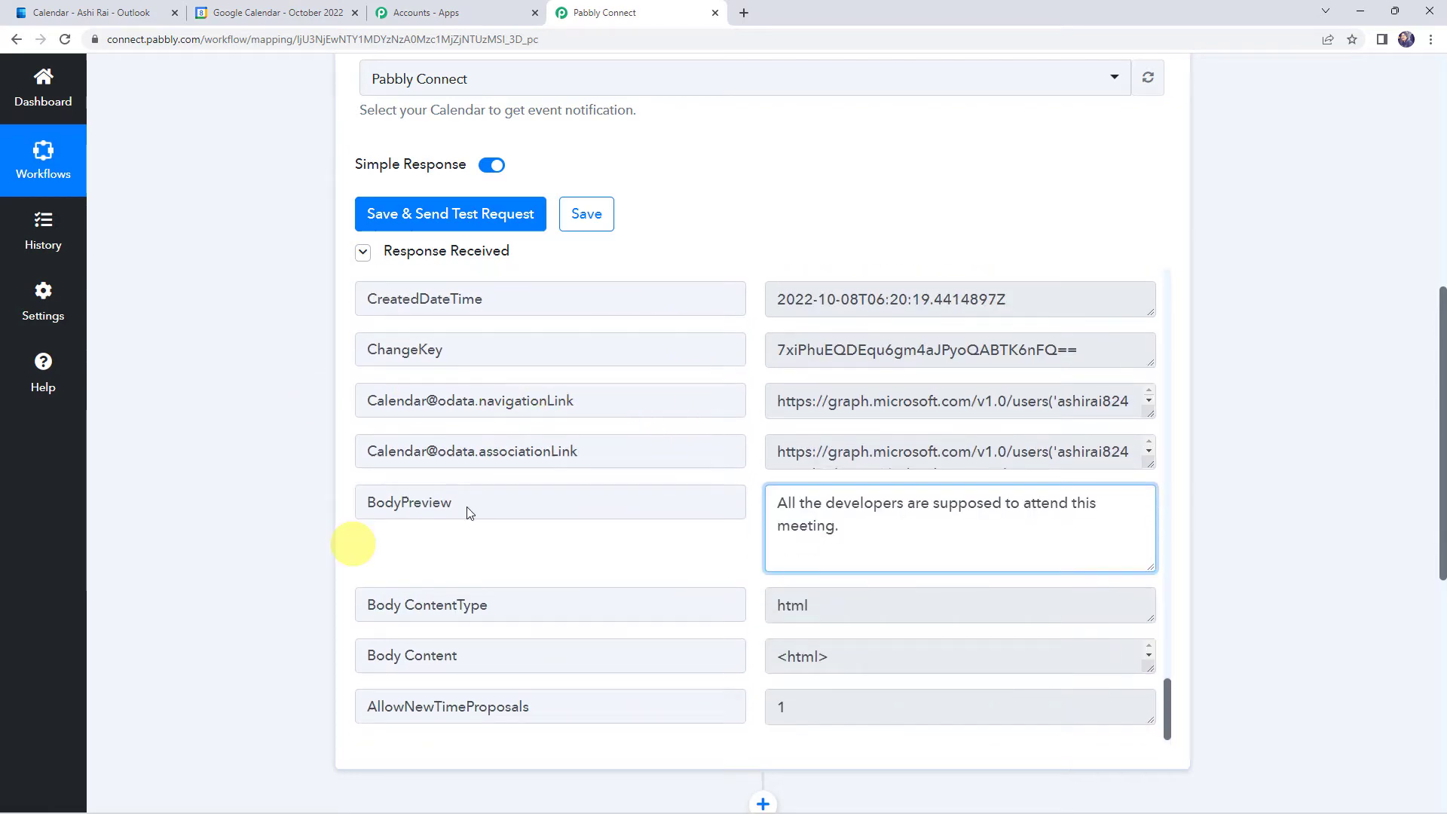
Step: Set the workflow's action step to Google Calendar with the action event Create an Event
{"action": "scroll", "coordinate": [241, 471], "scroll_direction": "down", "scroll_amount": 7}
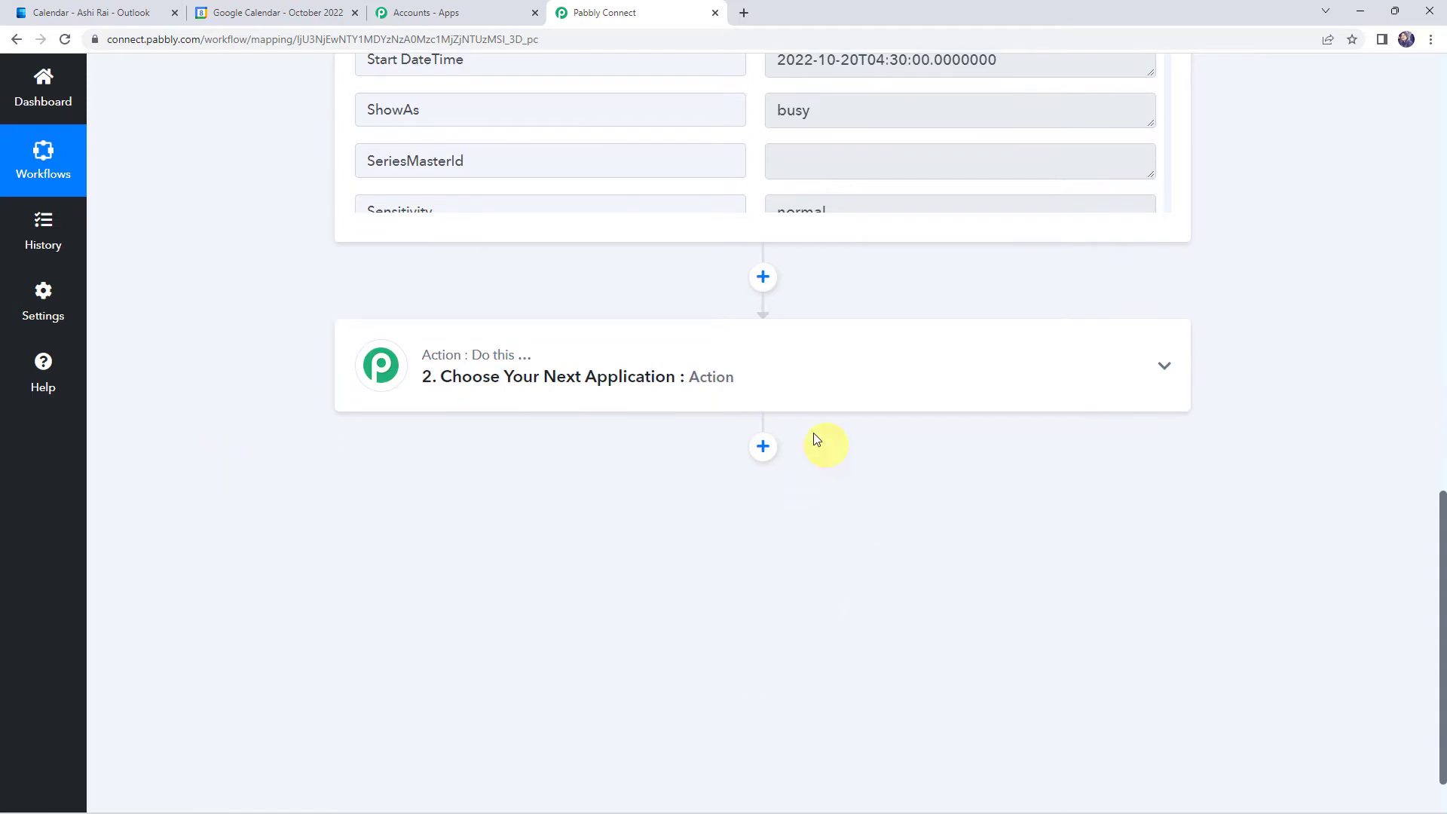
{"action": "left_click", "coordinate": [714, 381]}
{"action": "scroll", "coordinate": [613, 381], "scroll_direction": "down", "scroll_amount": 1}
{"action": "left_click", "coordinate": [547, 405]}
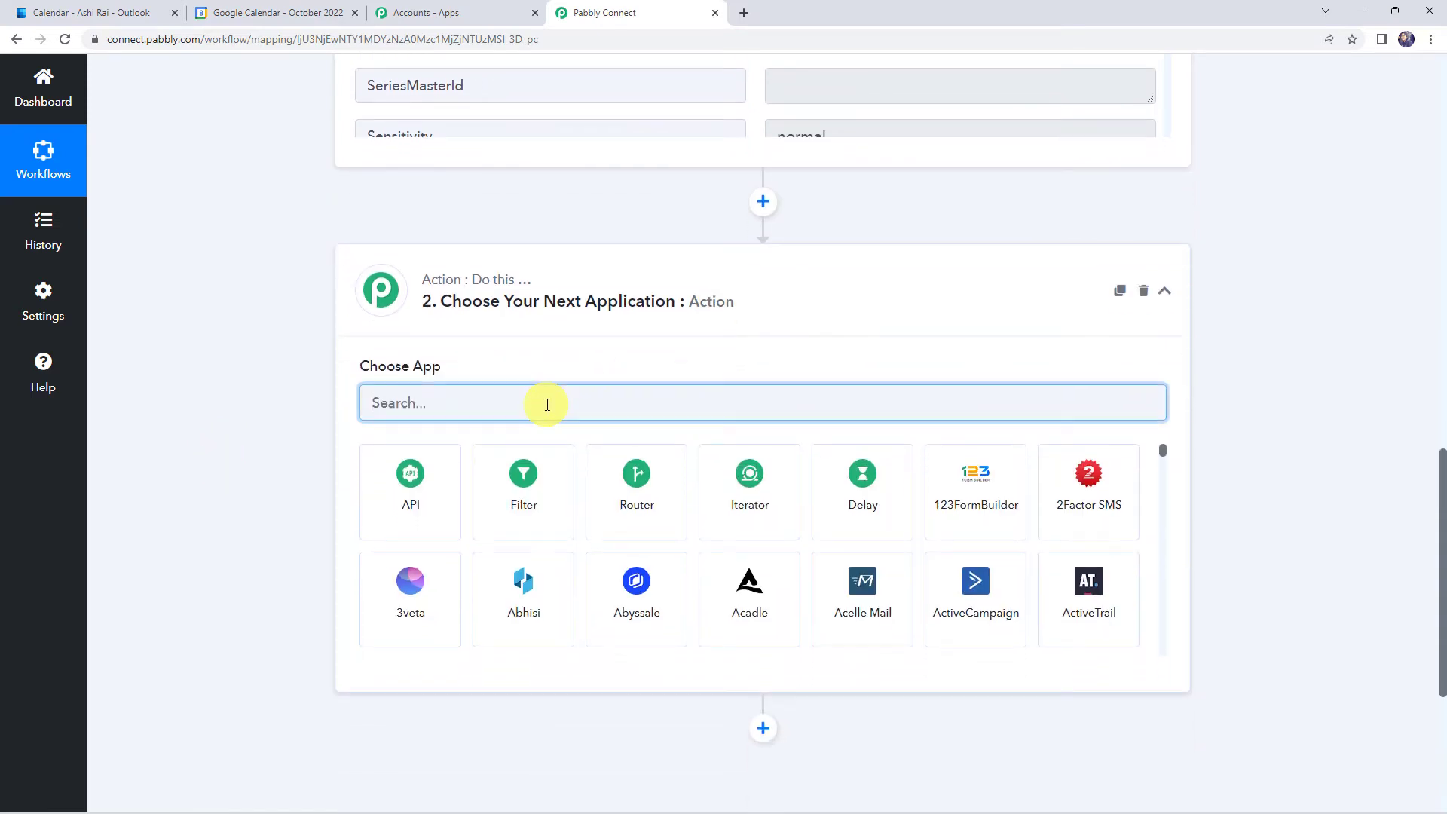
{"action": "type", "text": "Google "}
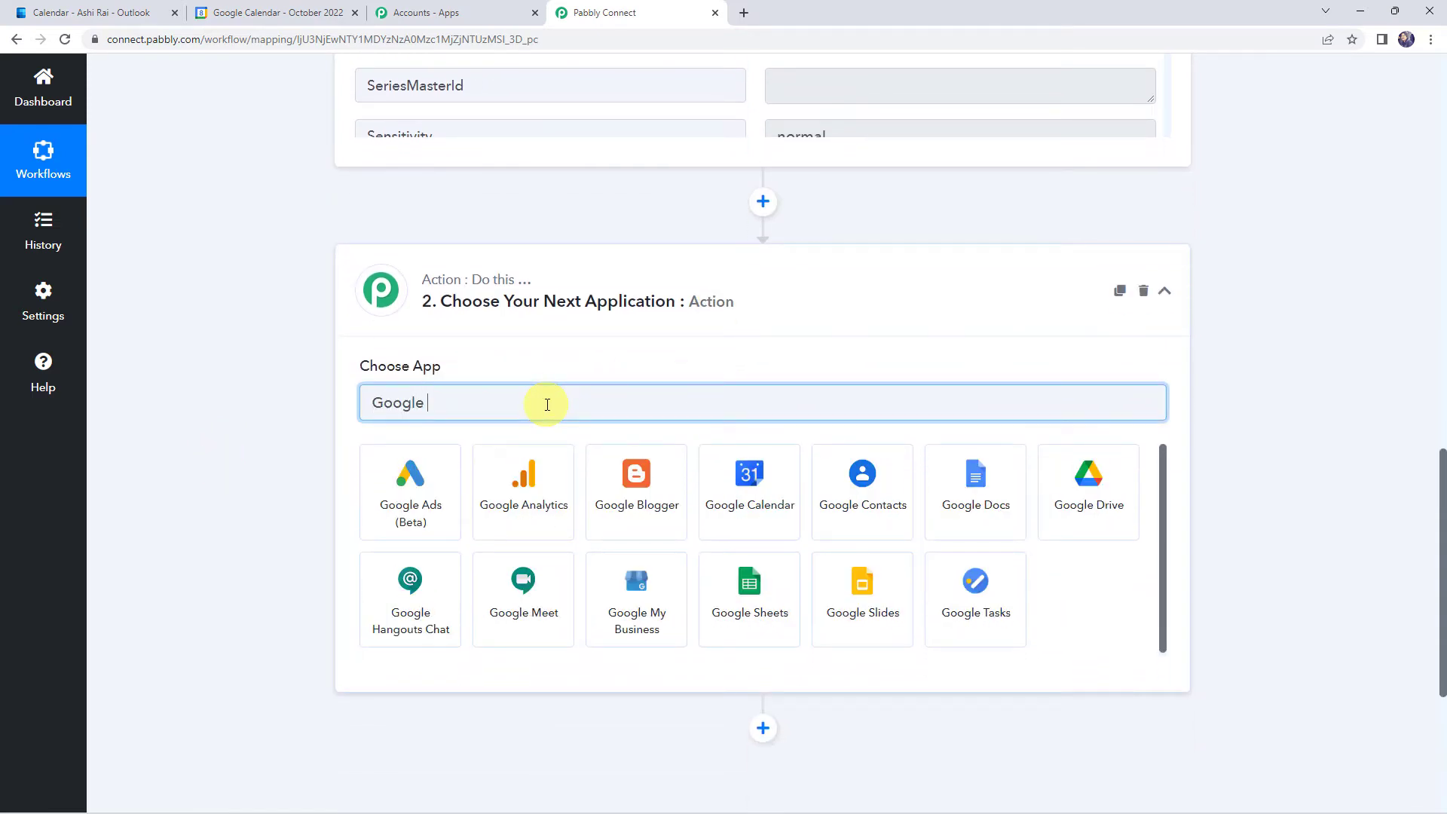
{"action": "type", "text": "Ca"}
{"action": "left_click", "coordinate": [390, 488]}
{"action": "left_click", "coordinate": [390, 491]}
{"action": "left_click", "coordinate": [453, 234]}
Step: Add a new Google Calendar connection and authorize Pabbly Connect Calendar to access the chosen Google account
{"action": "left_click", "coordinate": [394, 545]}
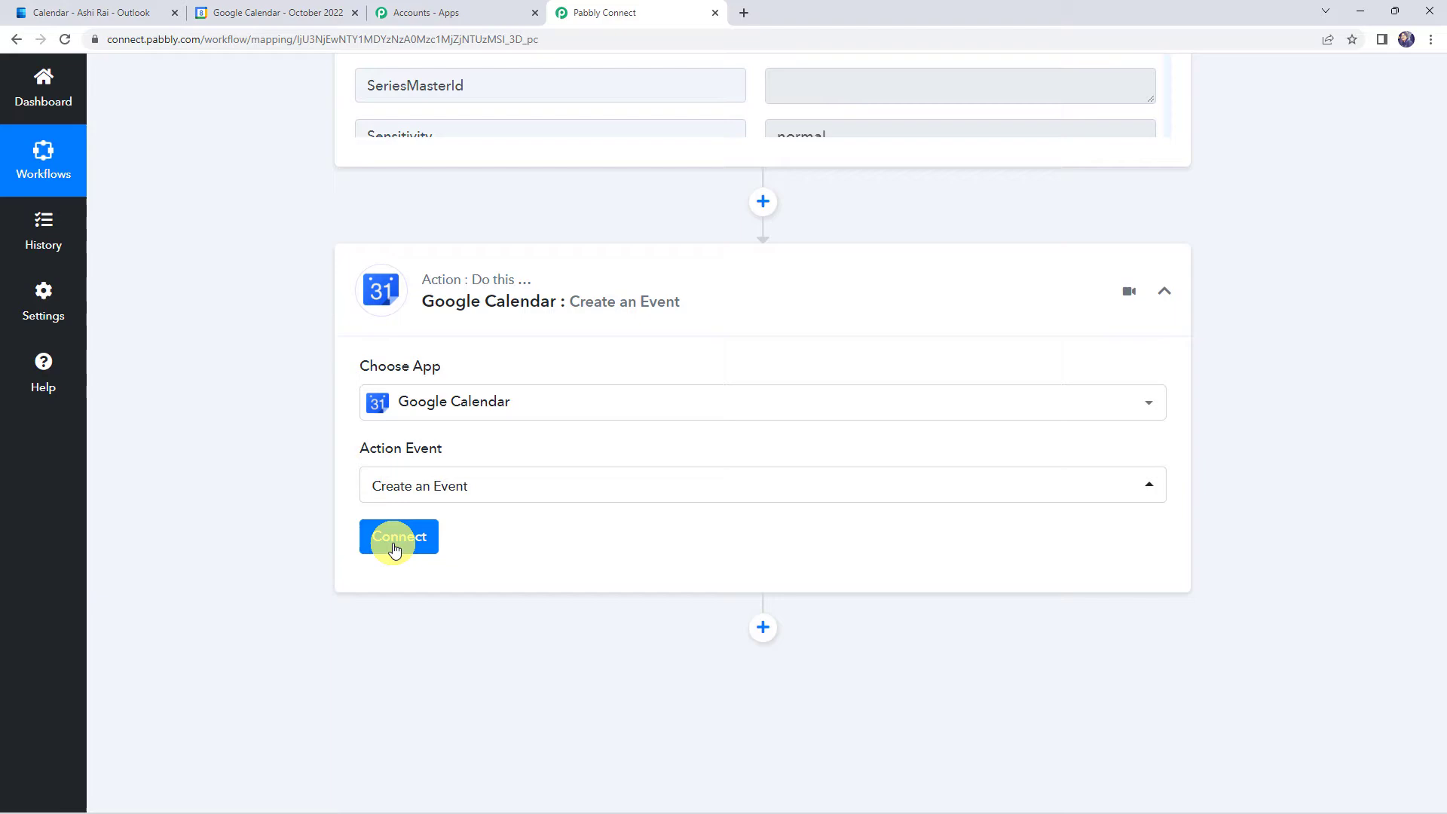
{"action": "left_click", "coordinate": [730, 252]}
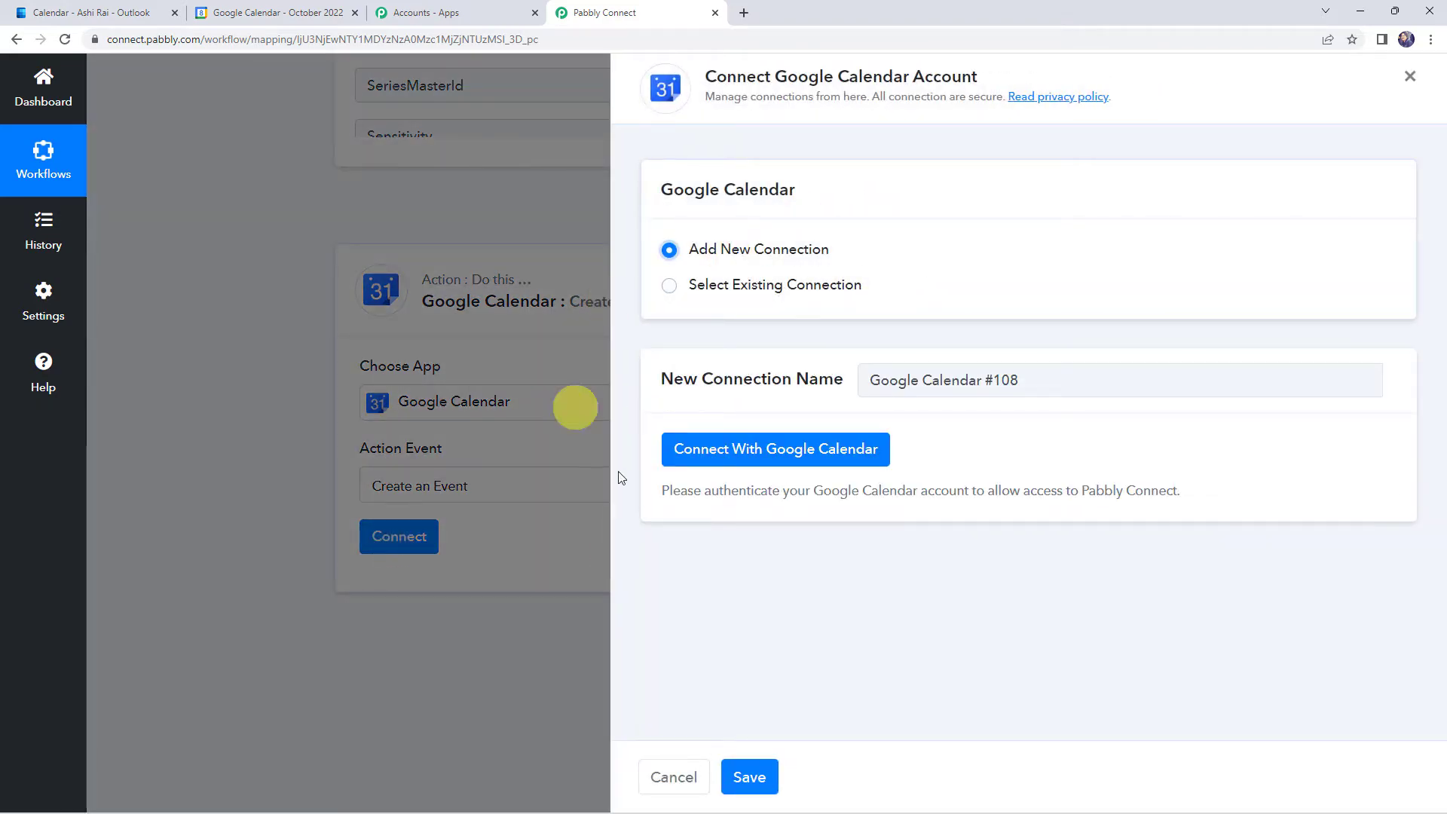
{"action": "left_click", "coordinate": [788, 452]}
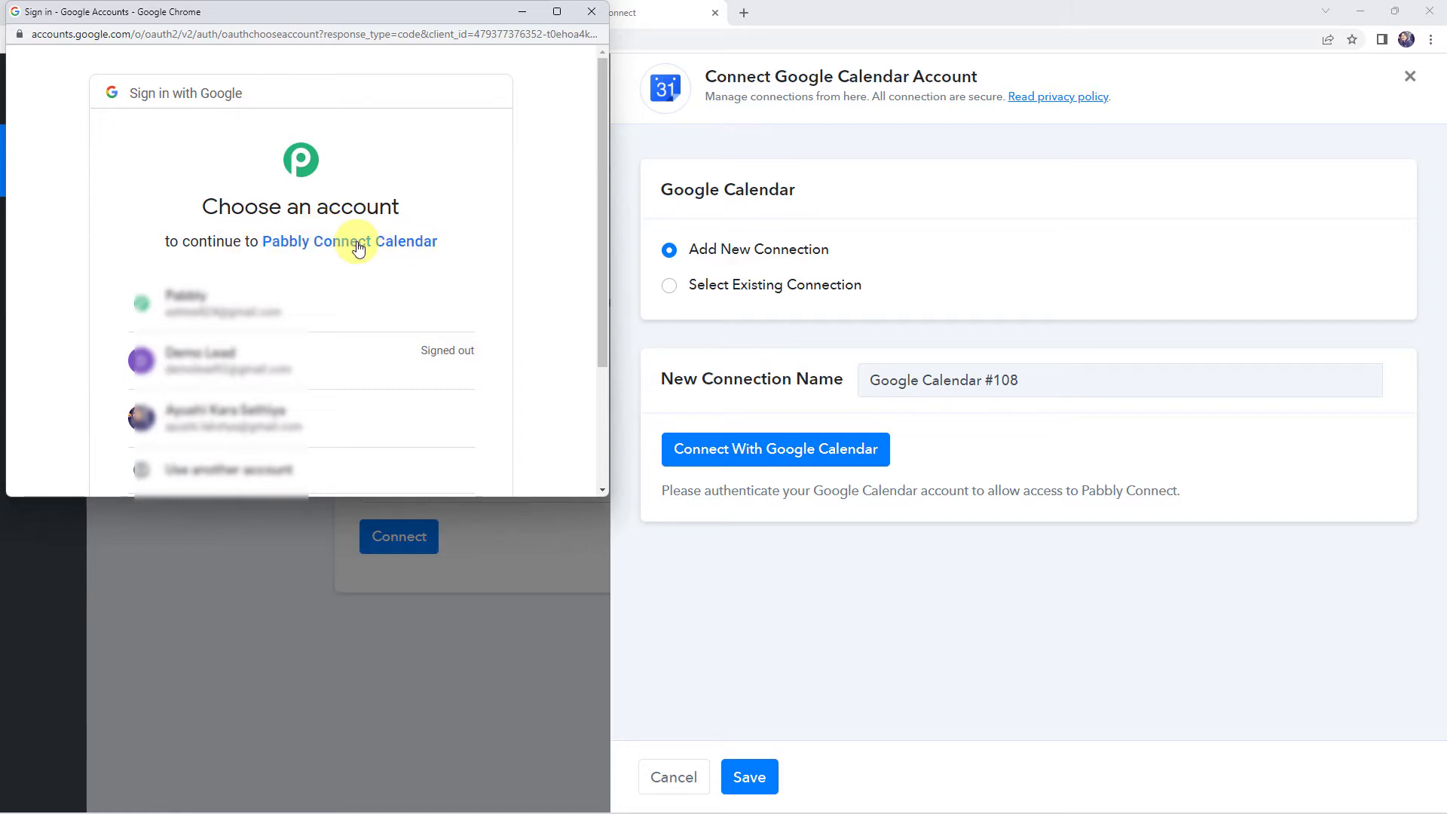
{"action": "left_click", "coordinate": [230, 305]}
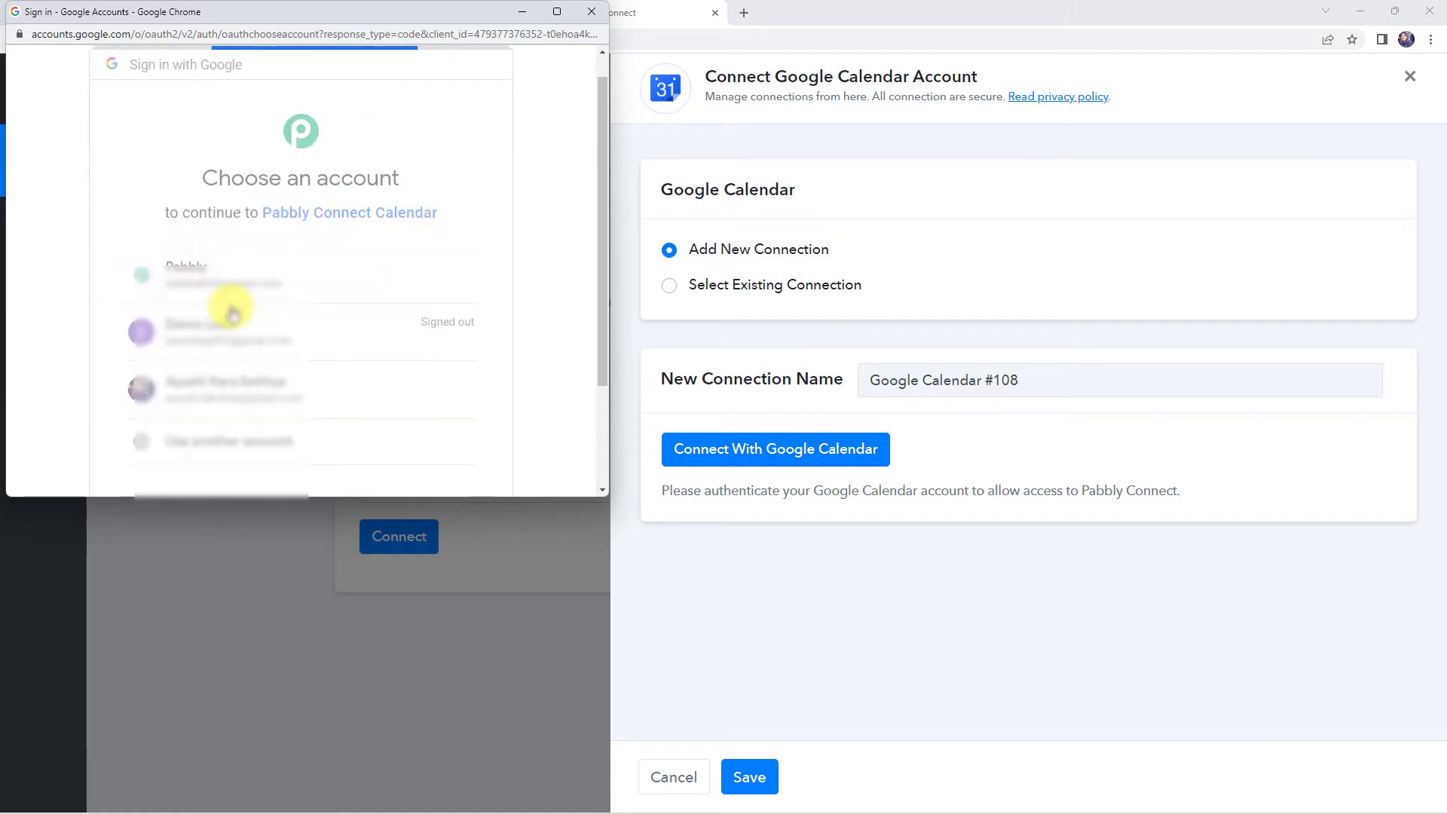
{"action": "scroll", "coordinate": [400, 277], "scroll_direction": "down", "scroll_amount": 4}
{"action": "scroll", "coordinate": [399, 280], "scroll_direction": "down", "scroll_amount": 1}
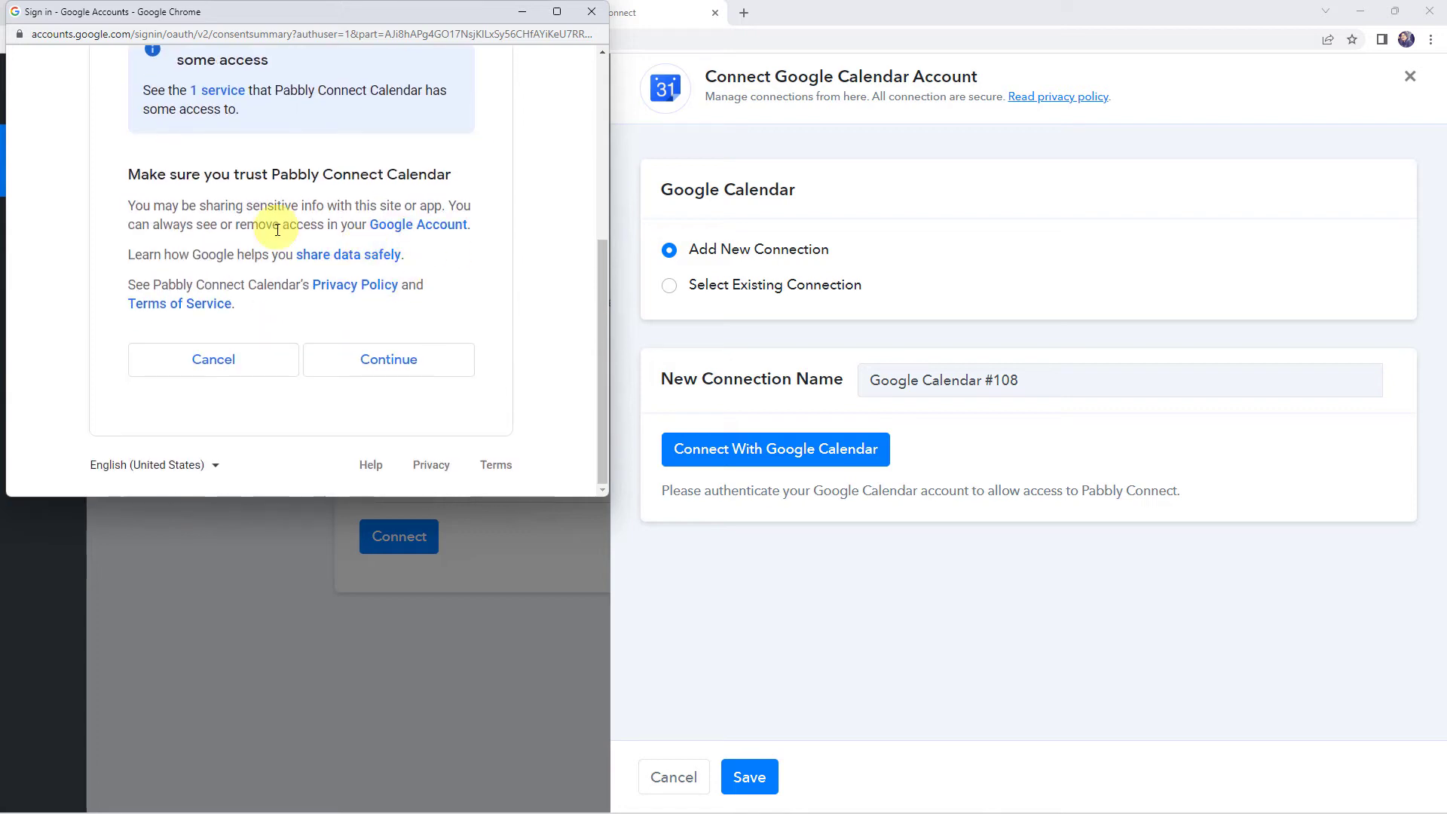
{"action": "left_click", "coordinate": [408, 361]}
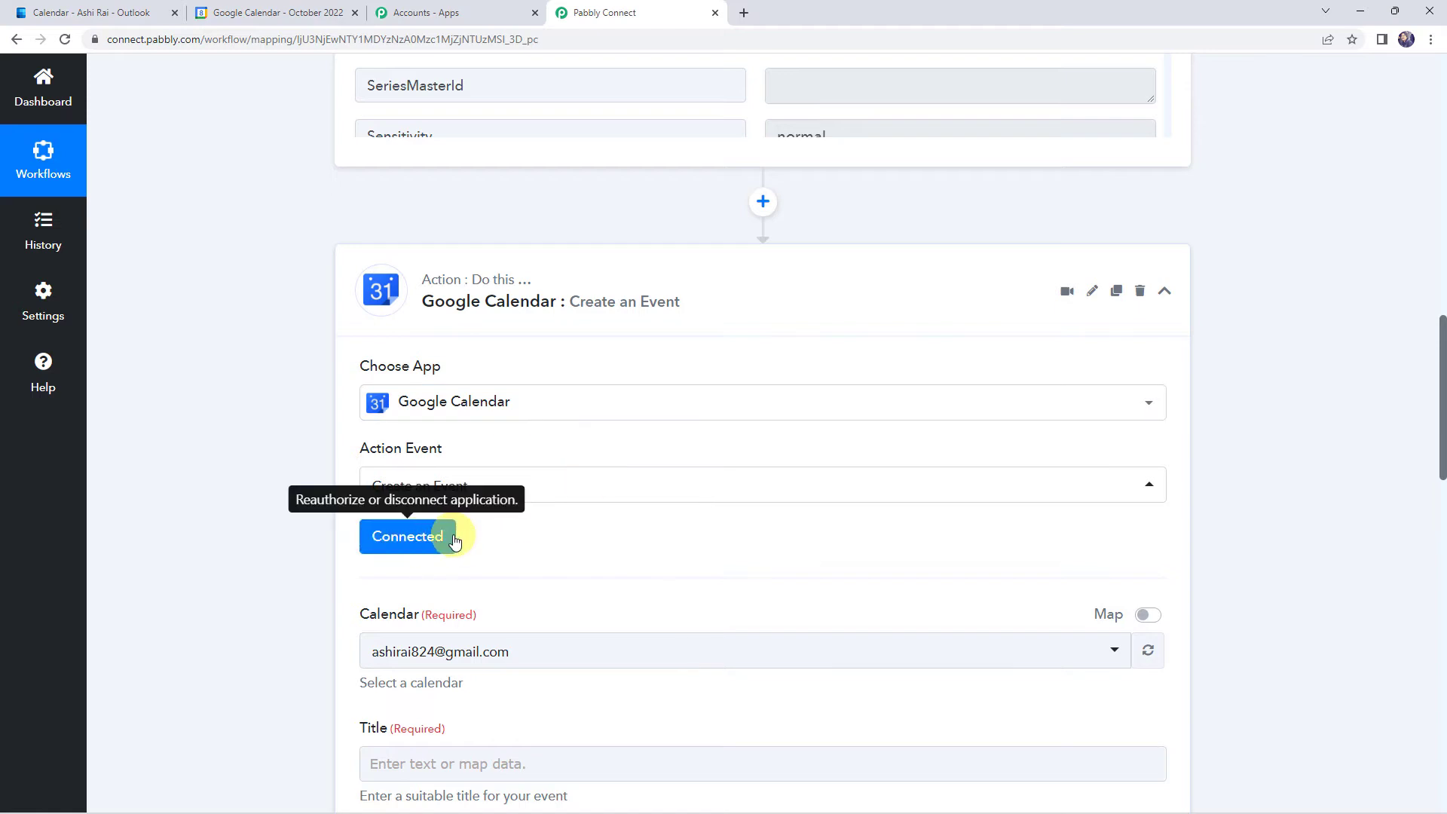
Step: Check the calendar names in Google Calendar and set the action's Calendar to Pabbly Connect
{"action": "scroll", "coordinate": [688, 512], "scroll_direction": "down", "scroll_amount": 4}
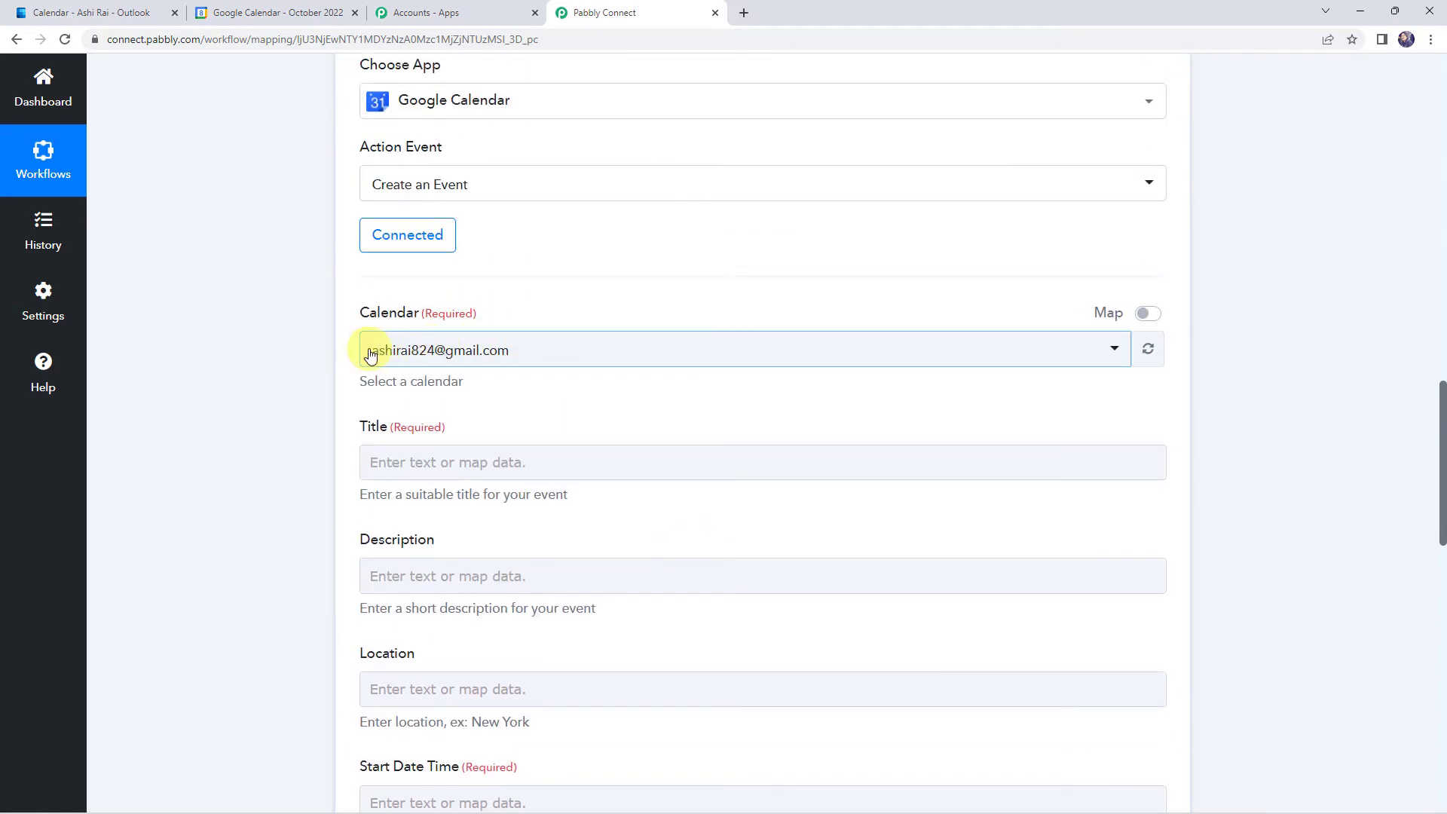
{"action": "left_click", "coordinate": [317, 14]}
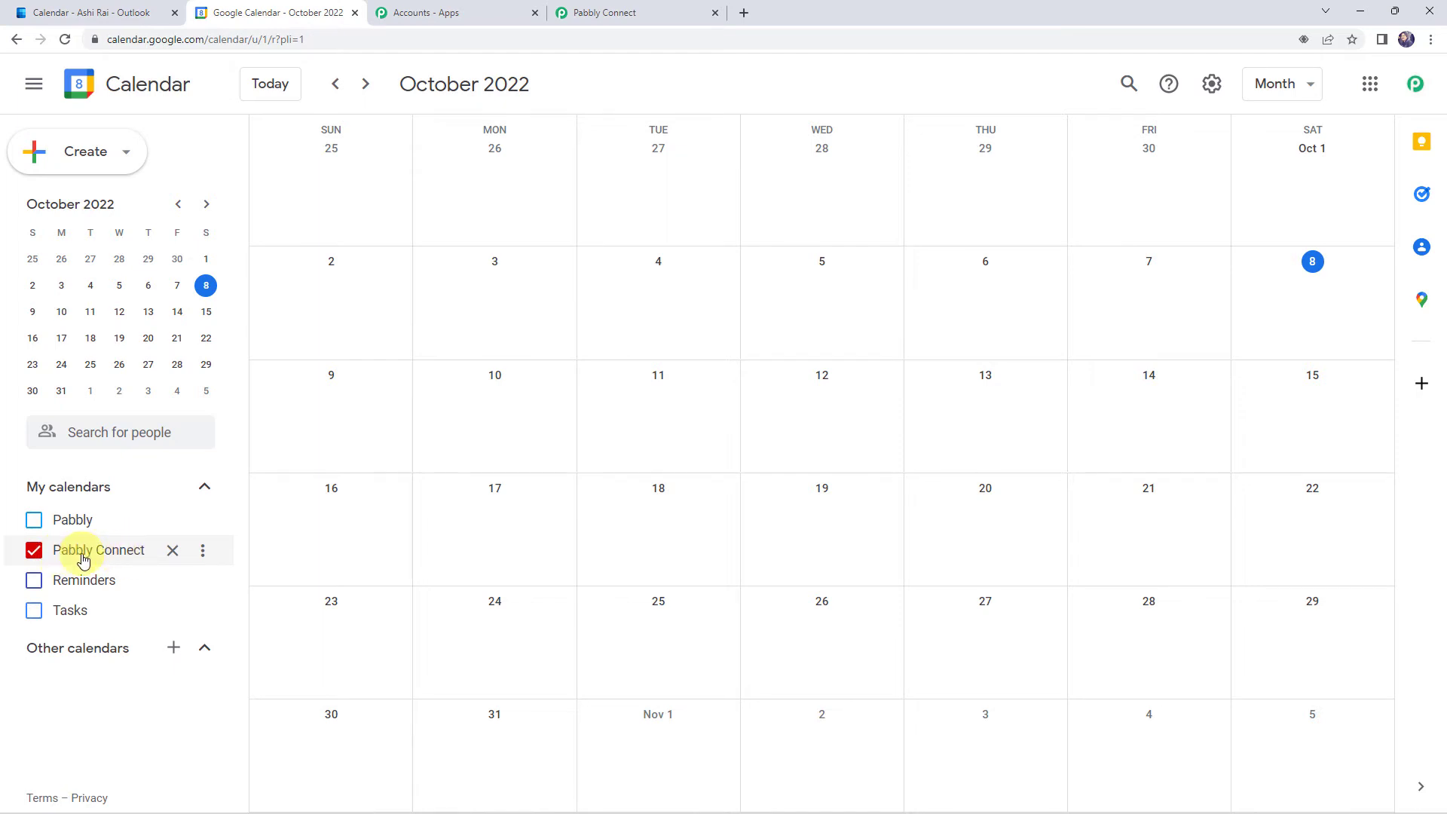
{"action": "left_click", "coordinate": [616, 8]}
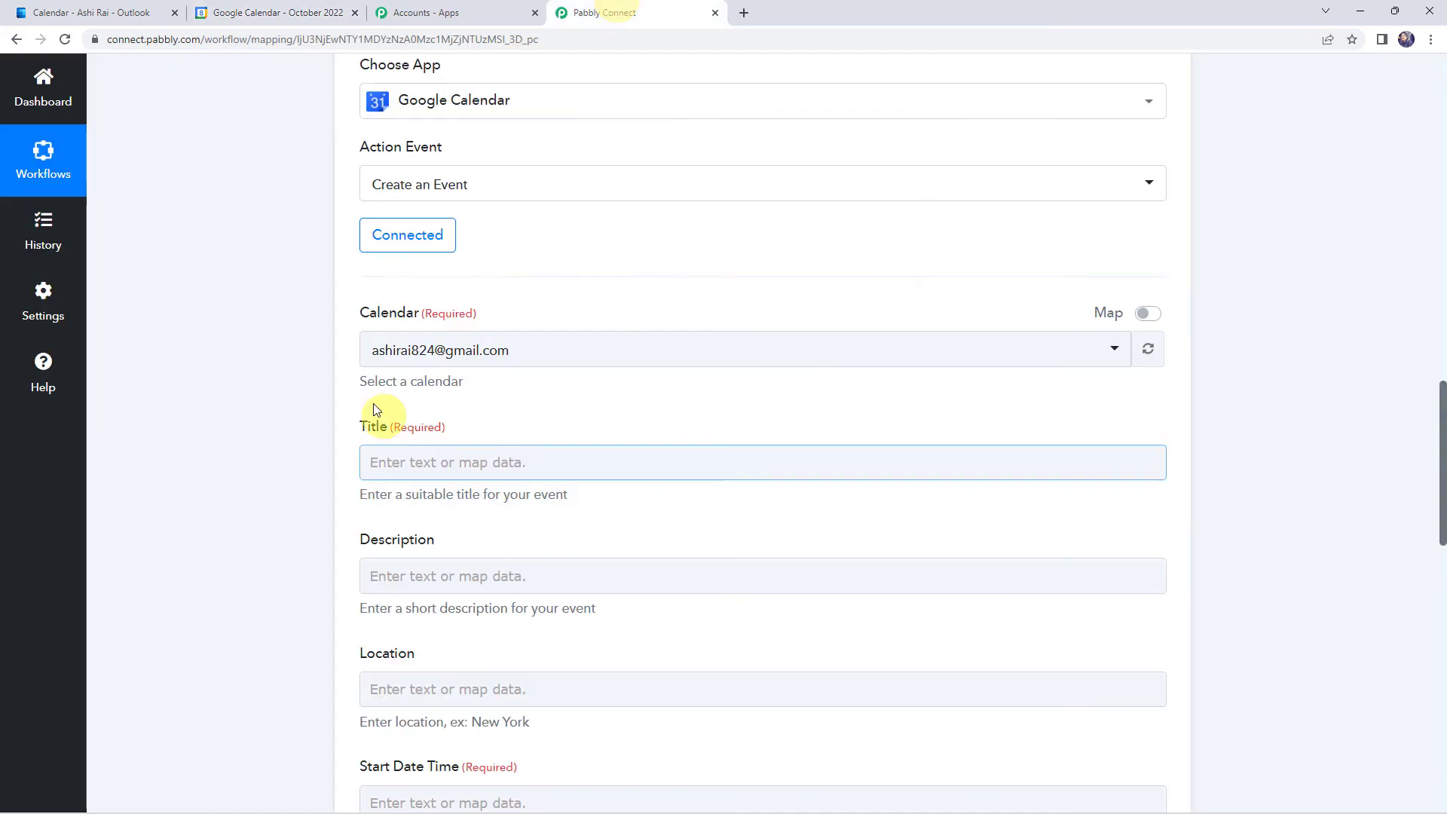
{"action": "left_click", "coordinate": [377, 349]}
{"action": "left_click", "coordinate": [419, 467]}
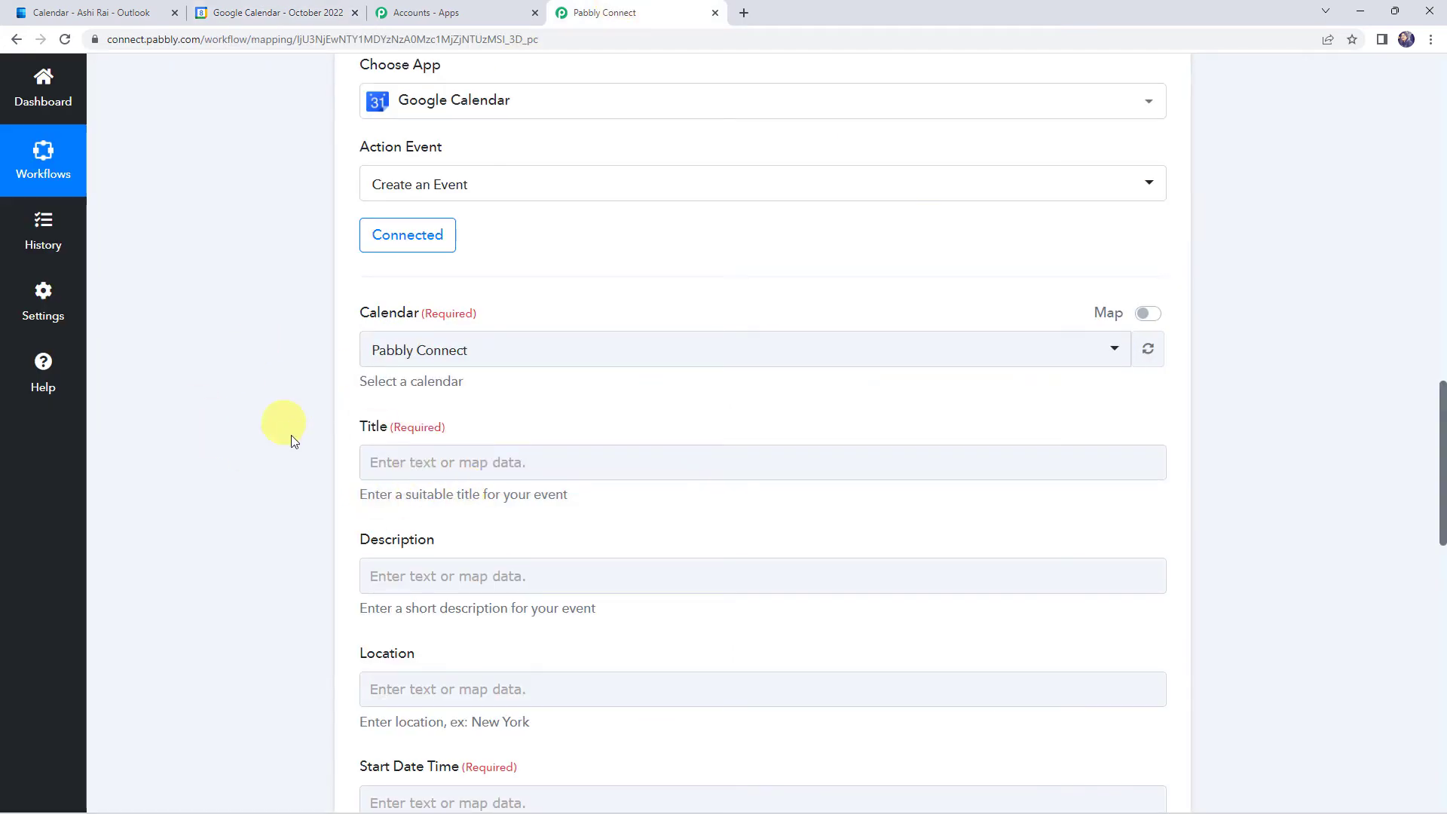
Step: Review the trigger's response and map the event's Title to the trigger's Subject value, Developers Meeting
{"action": "left_click", "coordinate": [416, 591]}
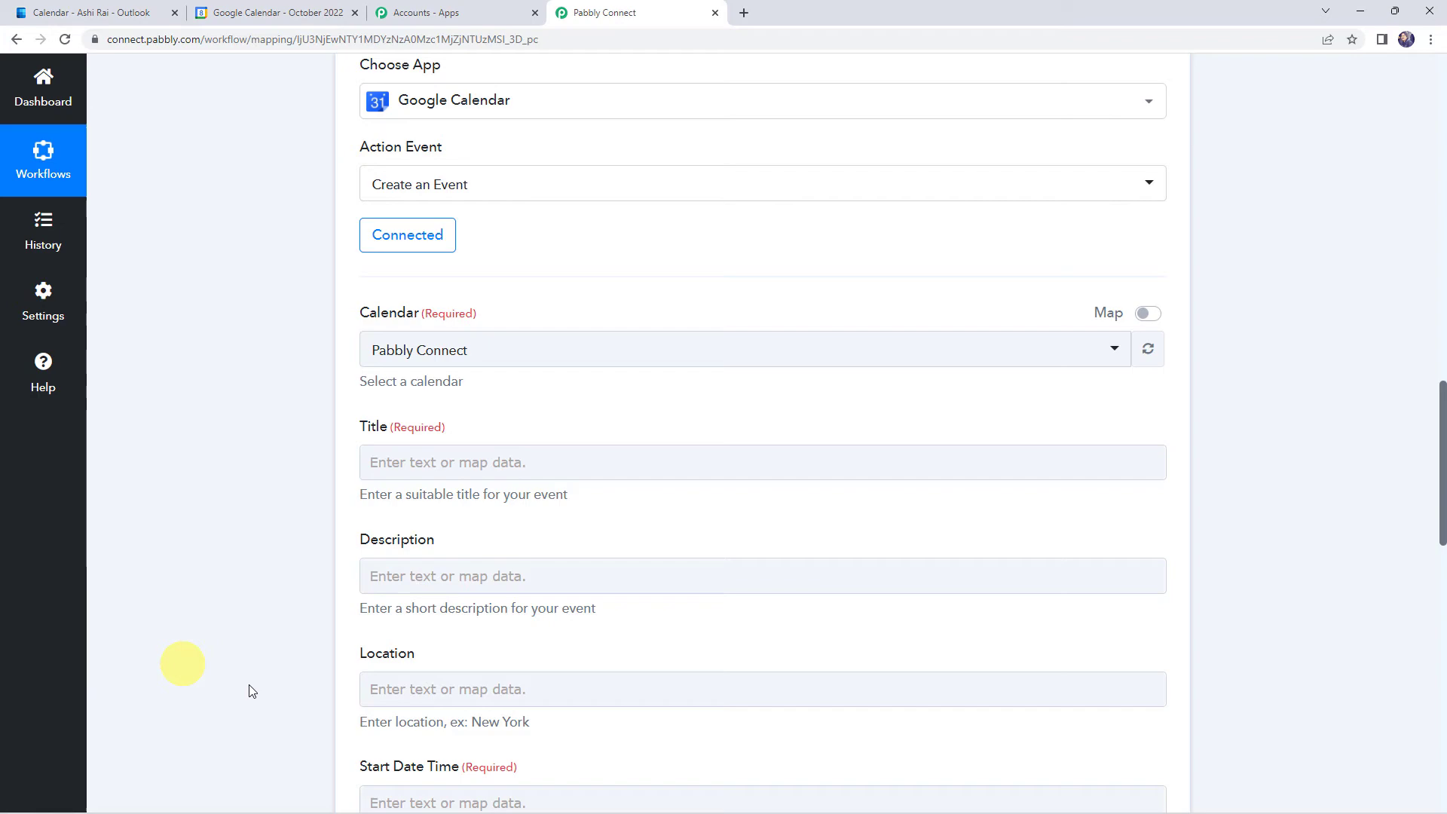
{"action": "scroll", "coordinate": [176, 478], "scroll_direction": "up", "scroll_amount": 14}
{"action": "scroll", "coordinate": [184, 540], "scroll_direction": "down", "scroll_amount": 3}
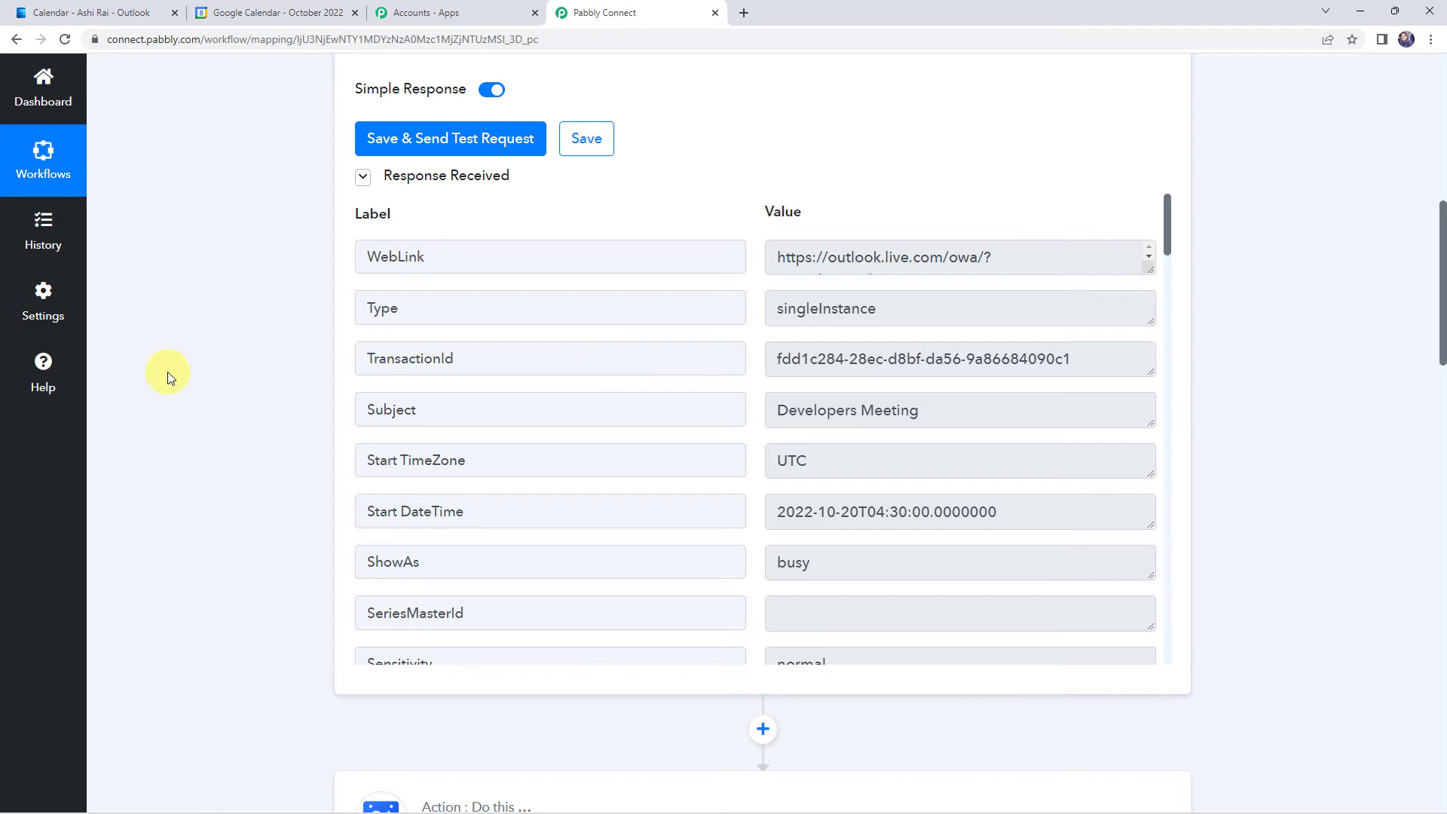
{"action": "scroll", "coordinate": [169, 374], "scroll_direction": "down", "scroll_amount": 10}
{"action": "scroll", "coordinate": [335, 483], "scroll_direction": "down", "scroll_amount": 2}
{"action": "left_click", "coordinate": [400, 383]}
{"action": "scroll", "coordinate": [301, 354], "scroll_direction": "down", "scroll_amount": 2}
{"action": "left_click", "coordinate": [466, 371]}
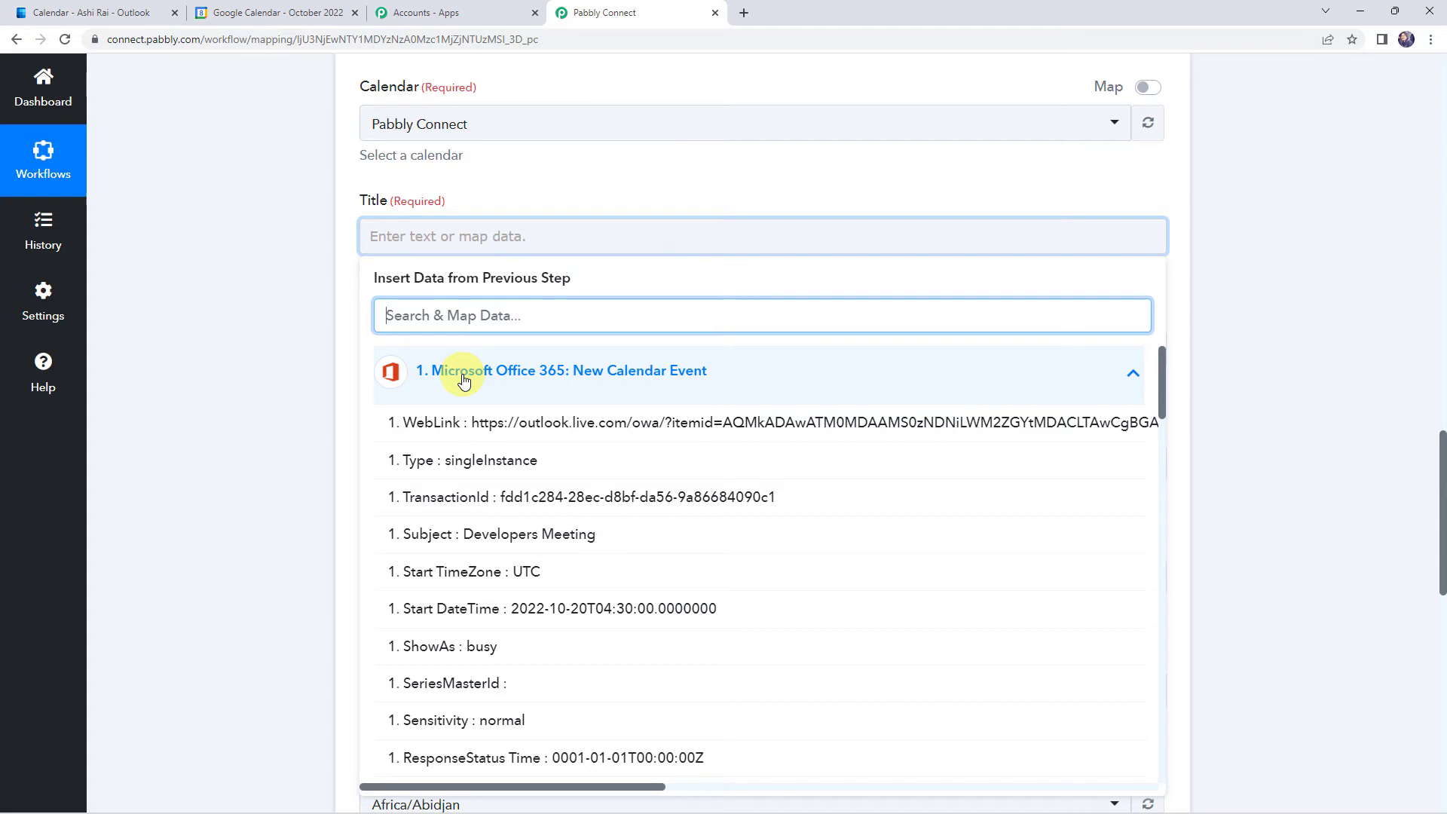
{"action": "left_click", "coordinate": [526, 542]}
{"action": "left_click", "coordinate": [320, 404]}
Step: Find the trigger's body data and map the event's Description to the BodyPreview value
{"action": "scroll", "coordinate": [319, 404], "scroll_direction": "down", "scroll_amount": 2}
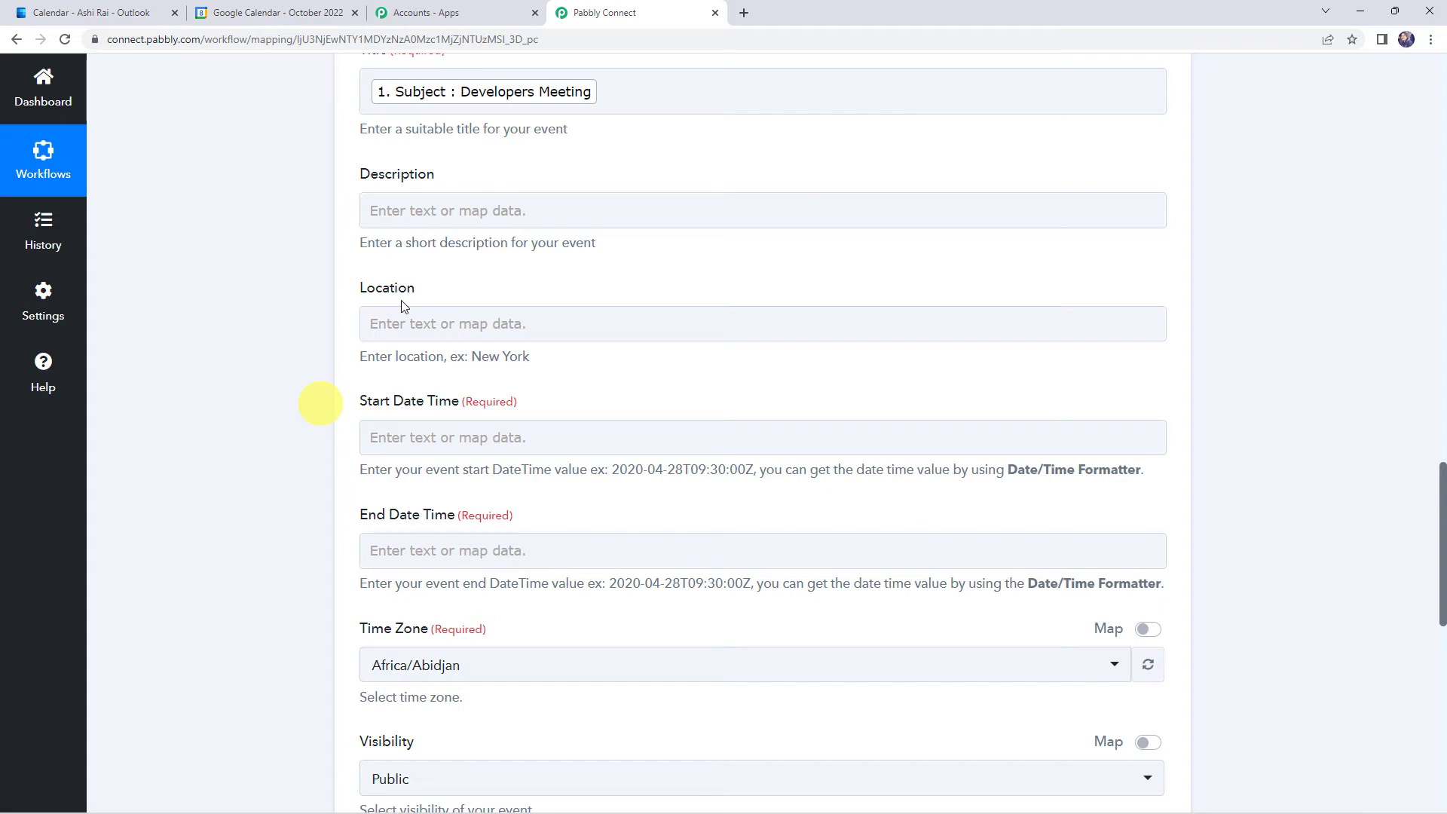
{"action": "left_click", "coordinate": [401, 211]}
{"action": "type", "text": "body"}
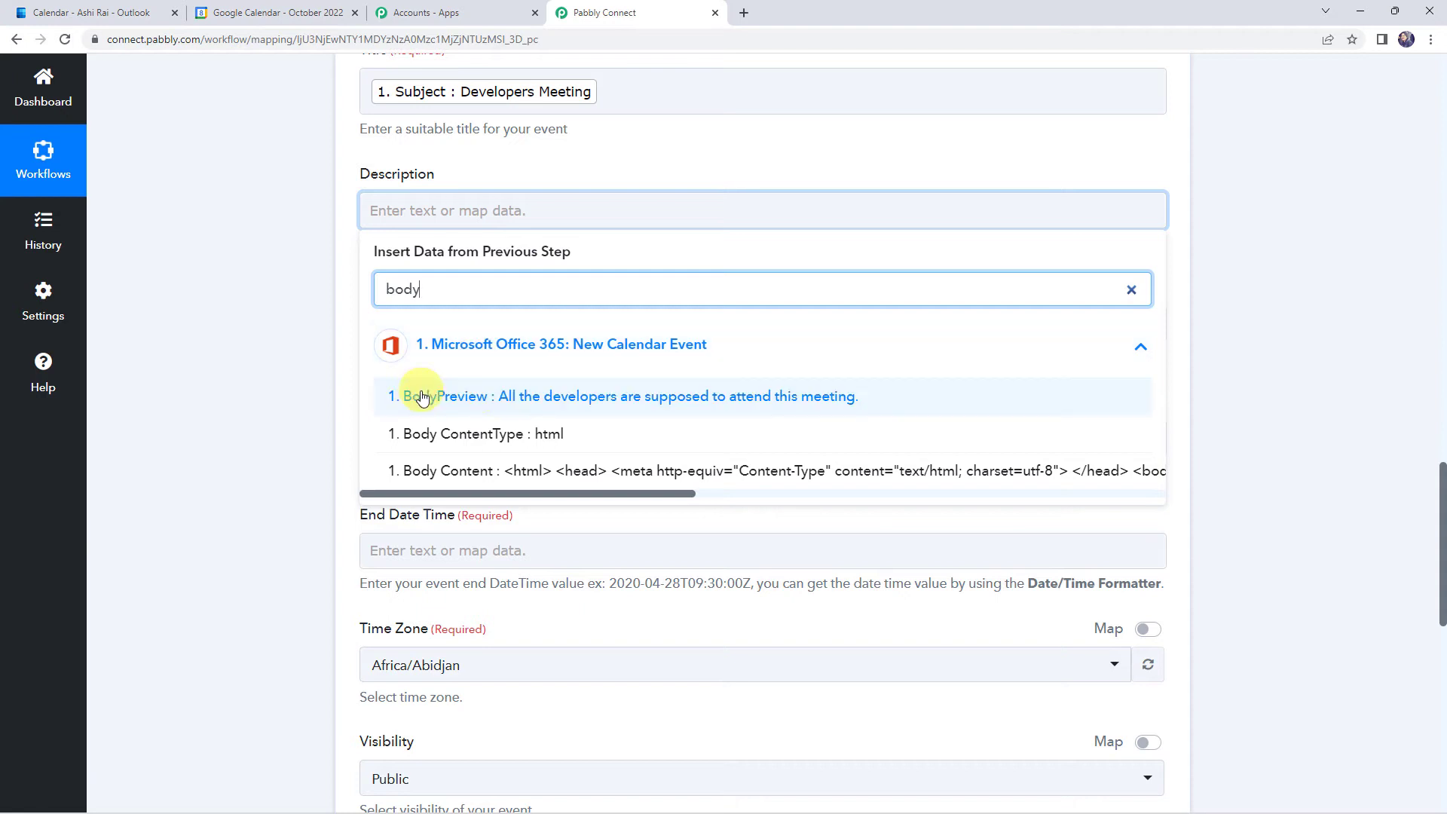
{"action": "left_click", "coordinate": [769, 395]}
{"action": "left_click", "coordinate": [218, 300]}
Step: Map the event's Location to the trigger's Location DisplayName value, Corporate Point
{"action": "scroll", "coordinate": [256, 288], "scroll_direction": "down", "scroll_amount": 1}
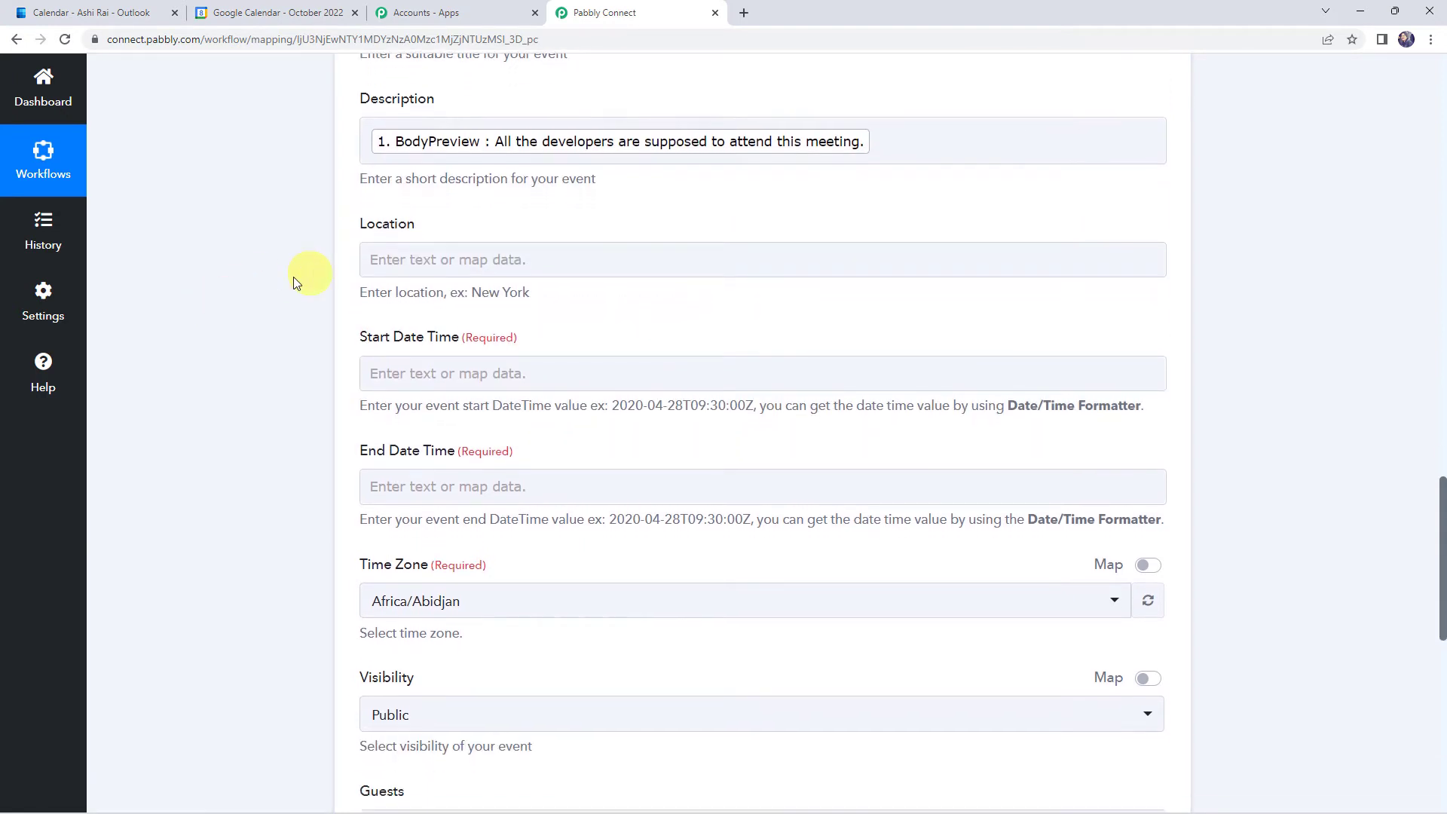
{"action": "left_click", "coordinate": [362, 259]}
{"action": "left_click", "coordinate": [411, 353]}
{"action": "type", "text": "corp"}
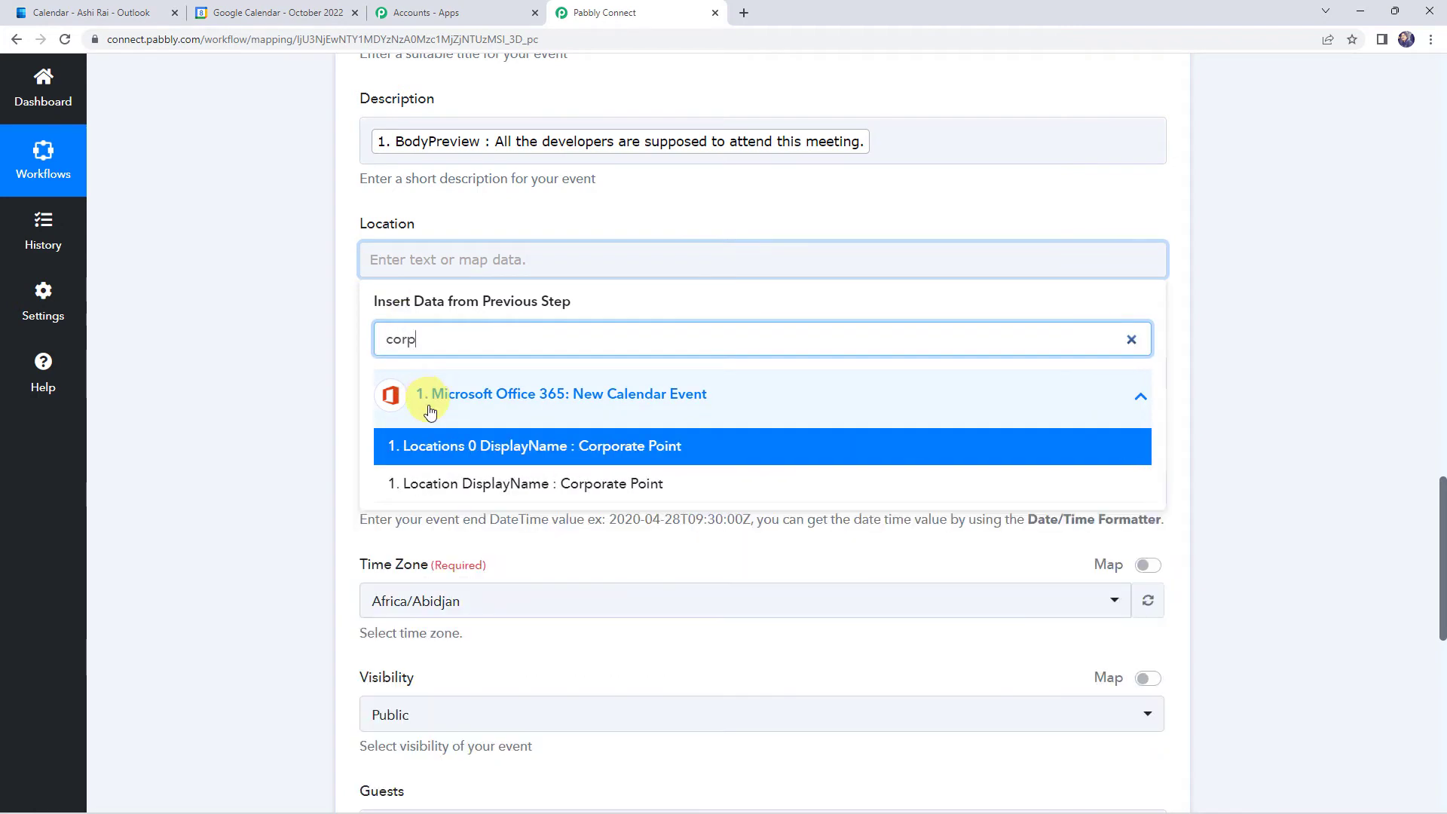
{"action": "left_click", "coordinate": [486, 486]}
Step: Map the event's Start Date Time to the trigger's Start DateTime value and compare it with the example format in the field's hint
{"action": "scroll", "coordinate": [324, 233], "scroll_direction": "down", "scroll_amount": 2}
{"action": "left_click", "coordinate": [441, 267]}
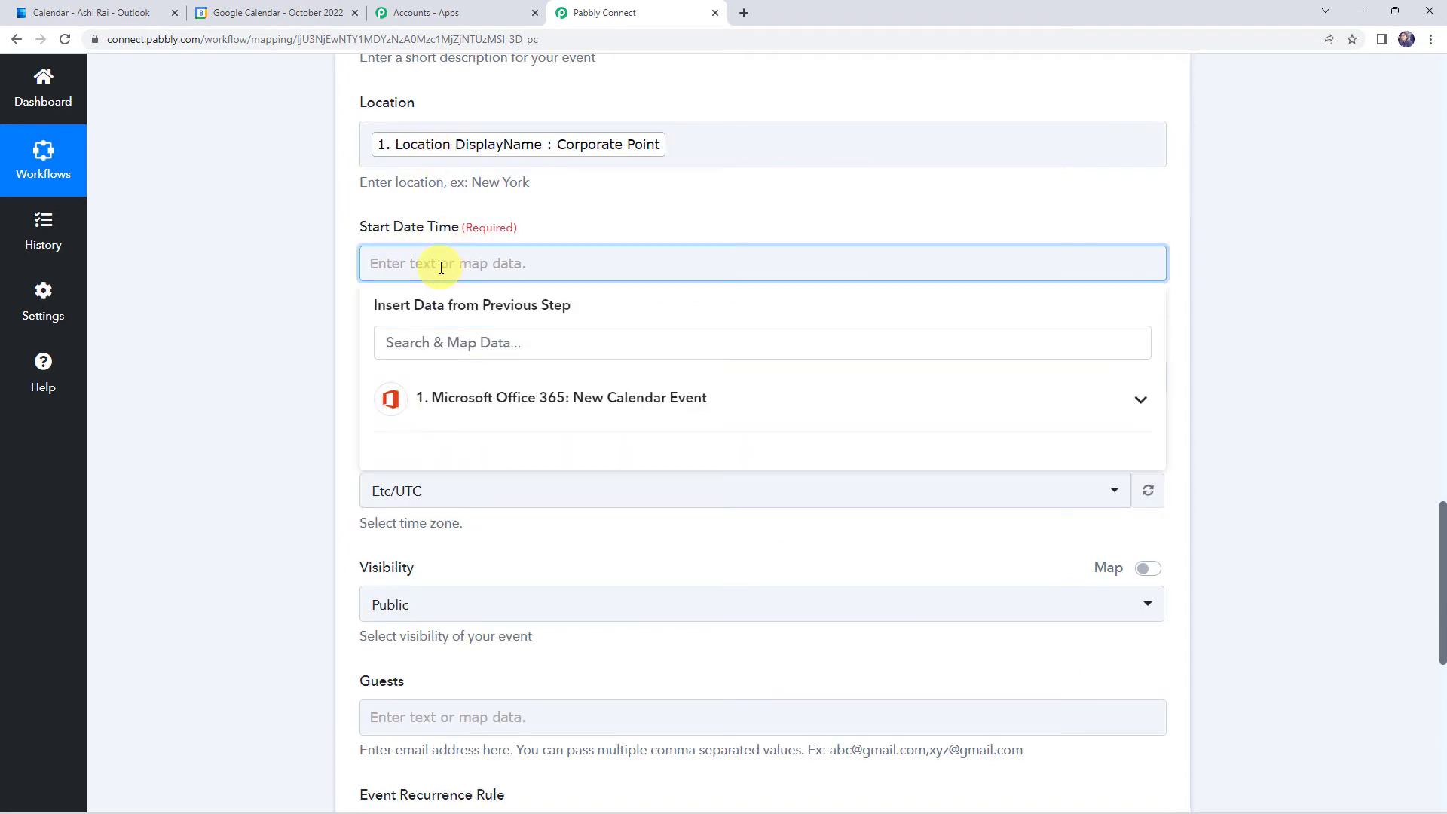
{"action": "left_click", "coordinate": [463, 400]}
{"action": "type", "text": "date"}
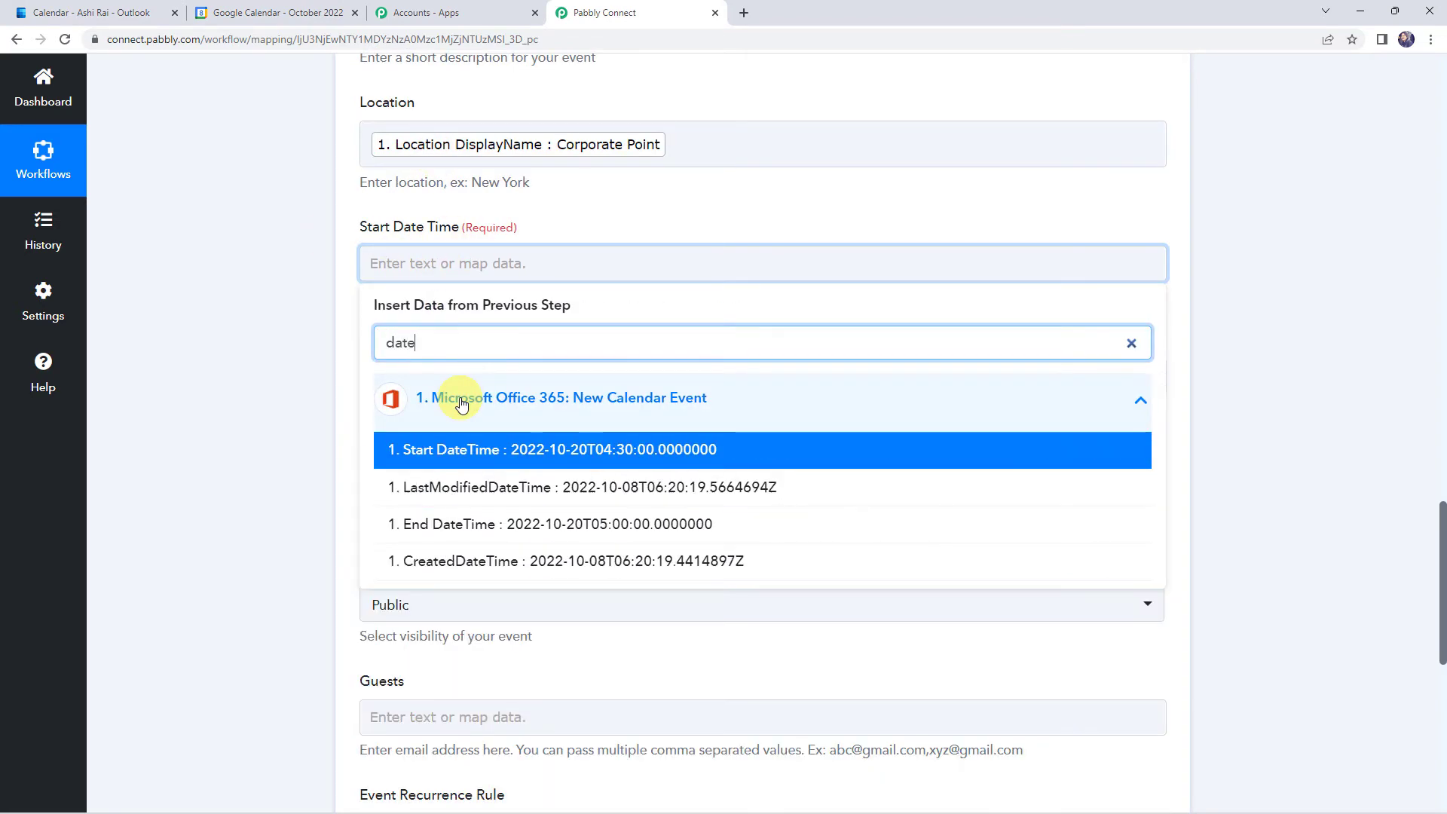
{"action": "left_click", "coordinate": [535, 452]}
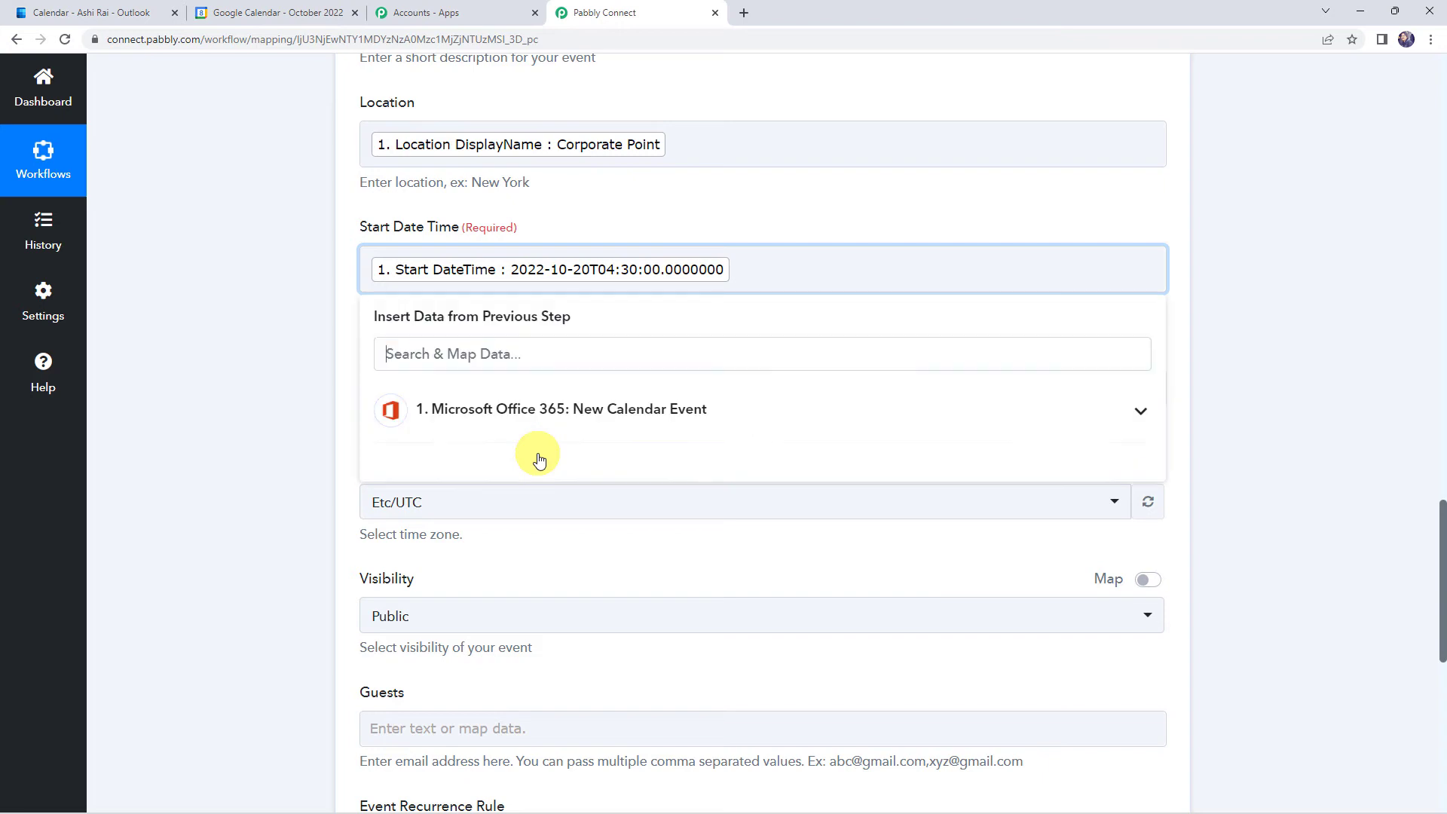
{"action": "left_click", "coordinate": [243, 321]}
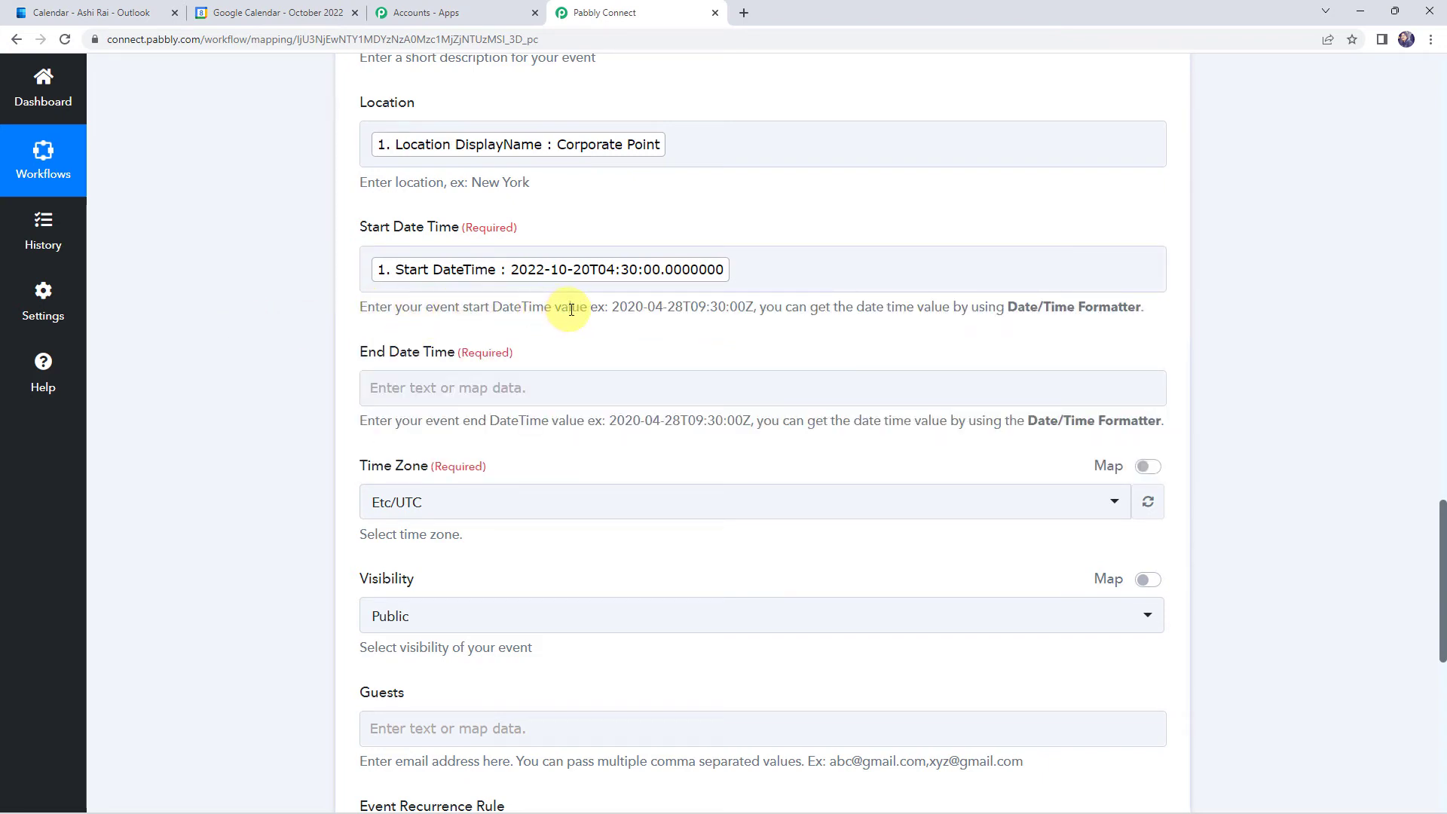
{"action": "left_click_drag", "start_coordinate": [611, 307], "coordinate": [755, 307]}
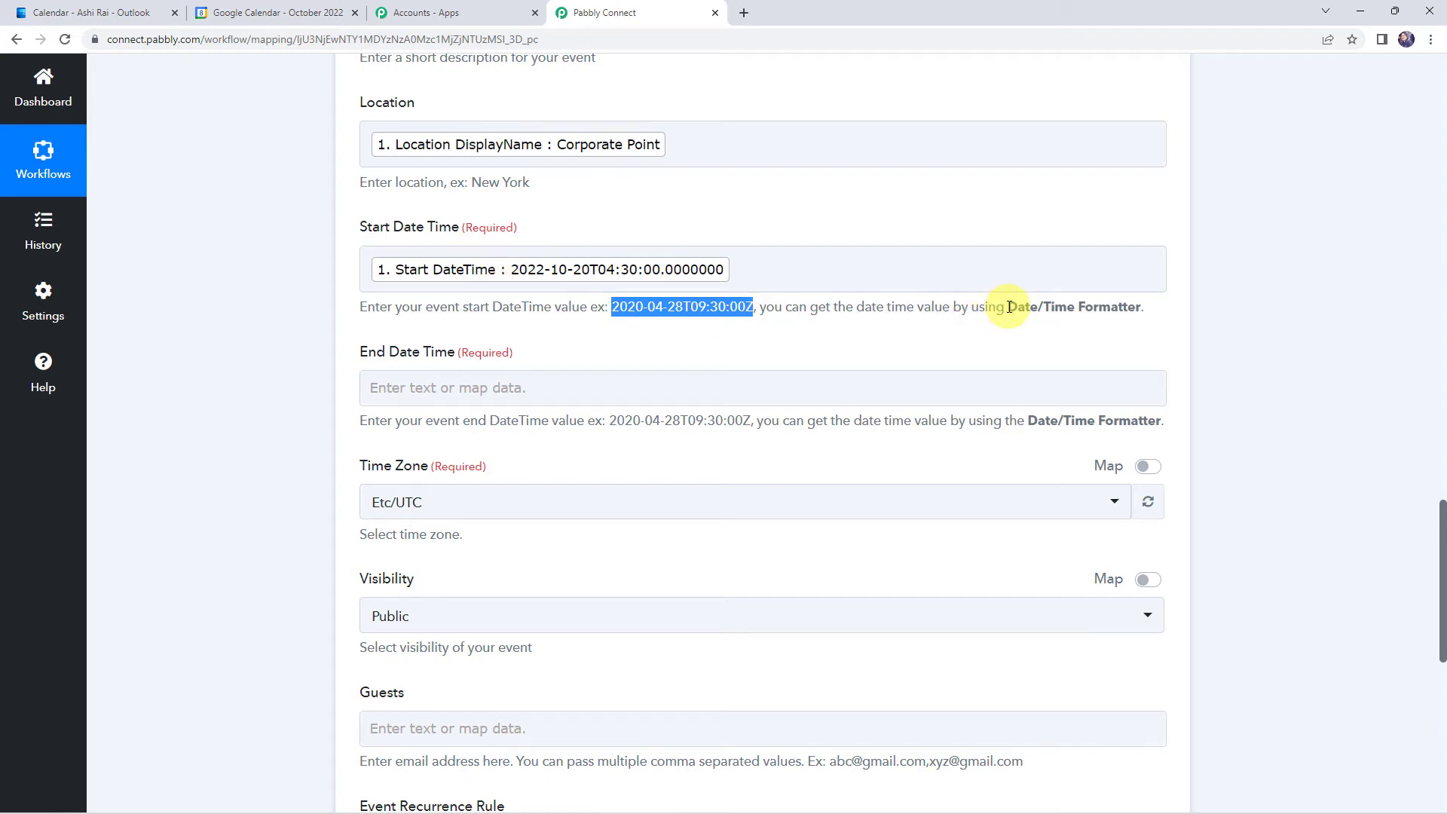
{"action": "left_click_drag", "start_coordinate": [1007, 307], "coordinate": [1169, 306]}
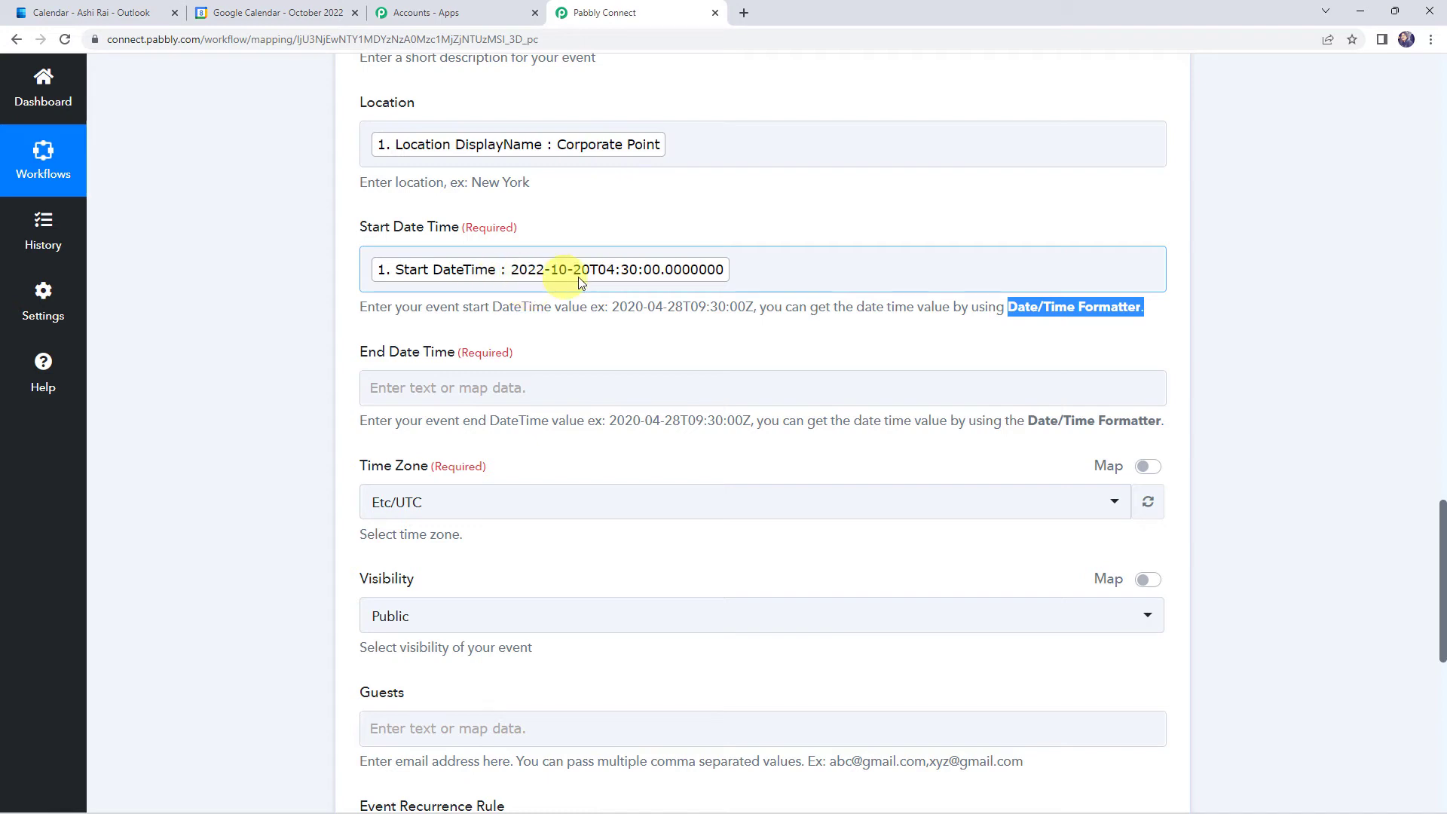
{"action": "left_click_drag", "start_coordinate": [612, 307], "coordinate": [754, 307]}
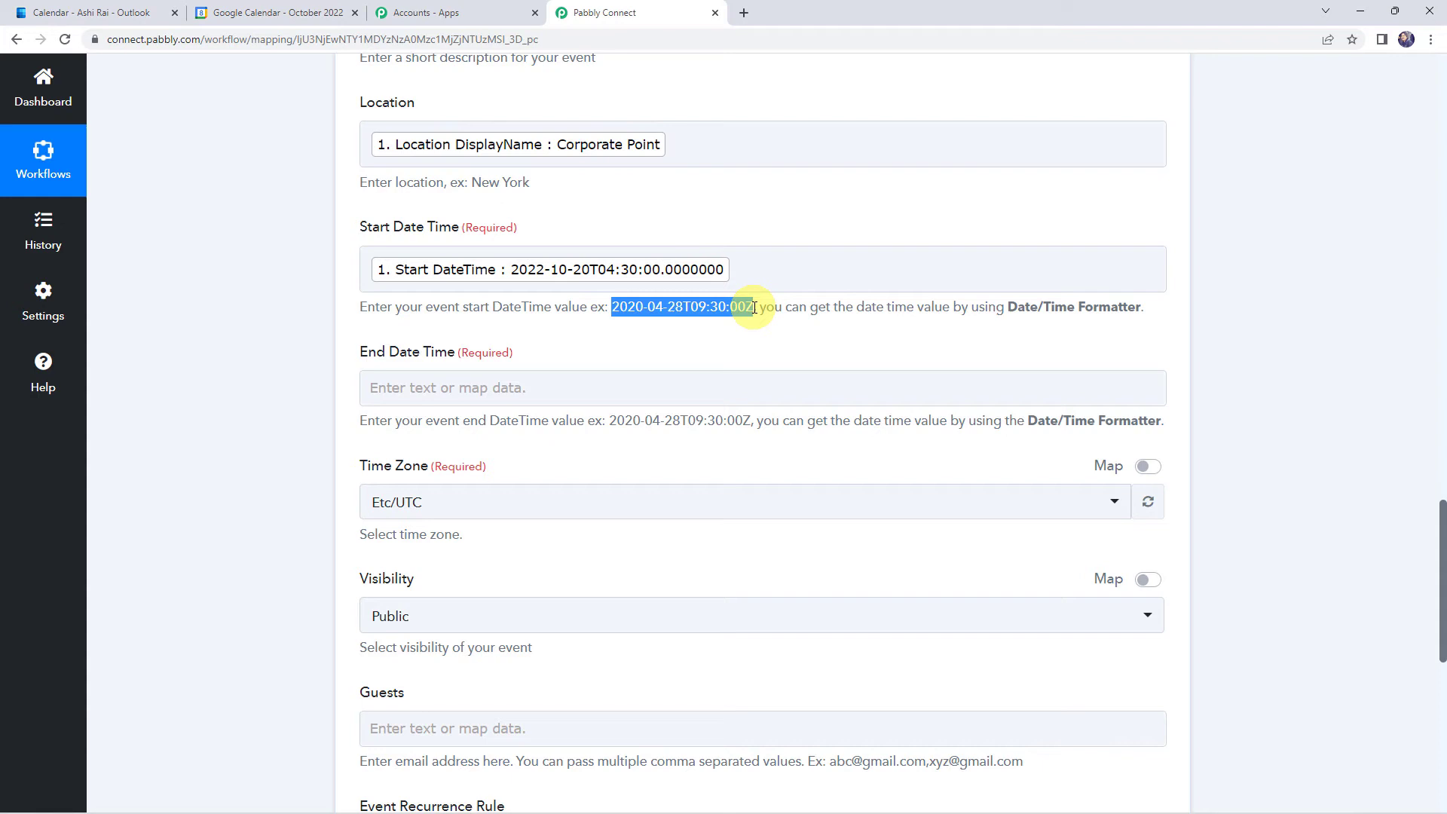
Step: Map the event's End Date Time to the trigger's End DateTime value
{"action": "left_click", "coordinate": [392, 390]}
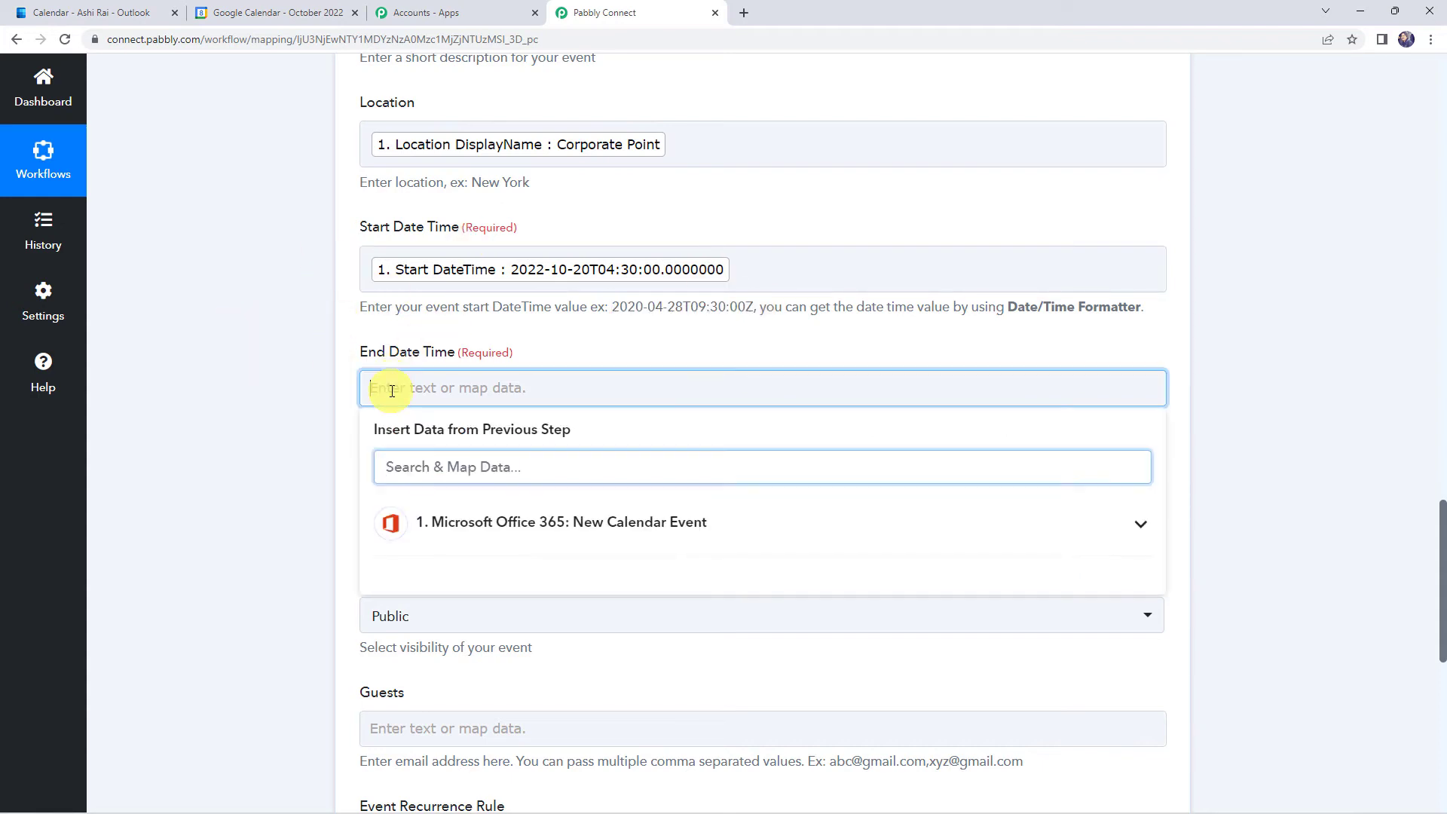
{"action": "left_click", "coordinate": [442, 547]}
{"action": "type", "text": "dat"}
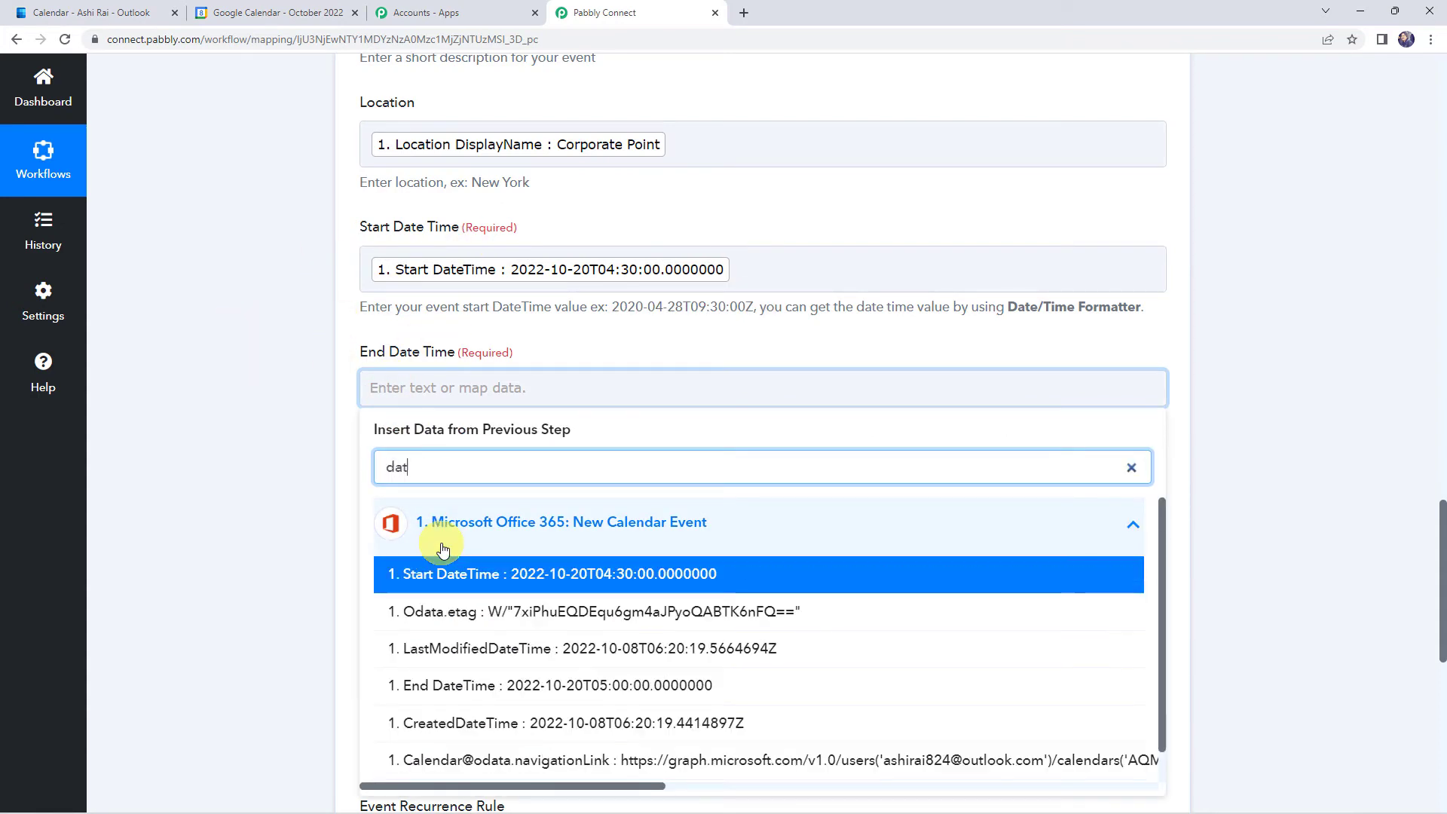
{"action": "type", "text": "e"}
{"action": "left_click", "coordinate": [434, 648]}
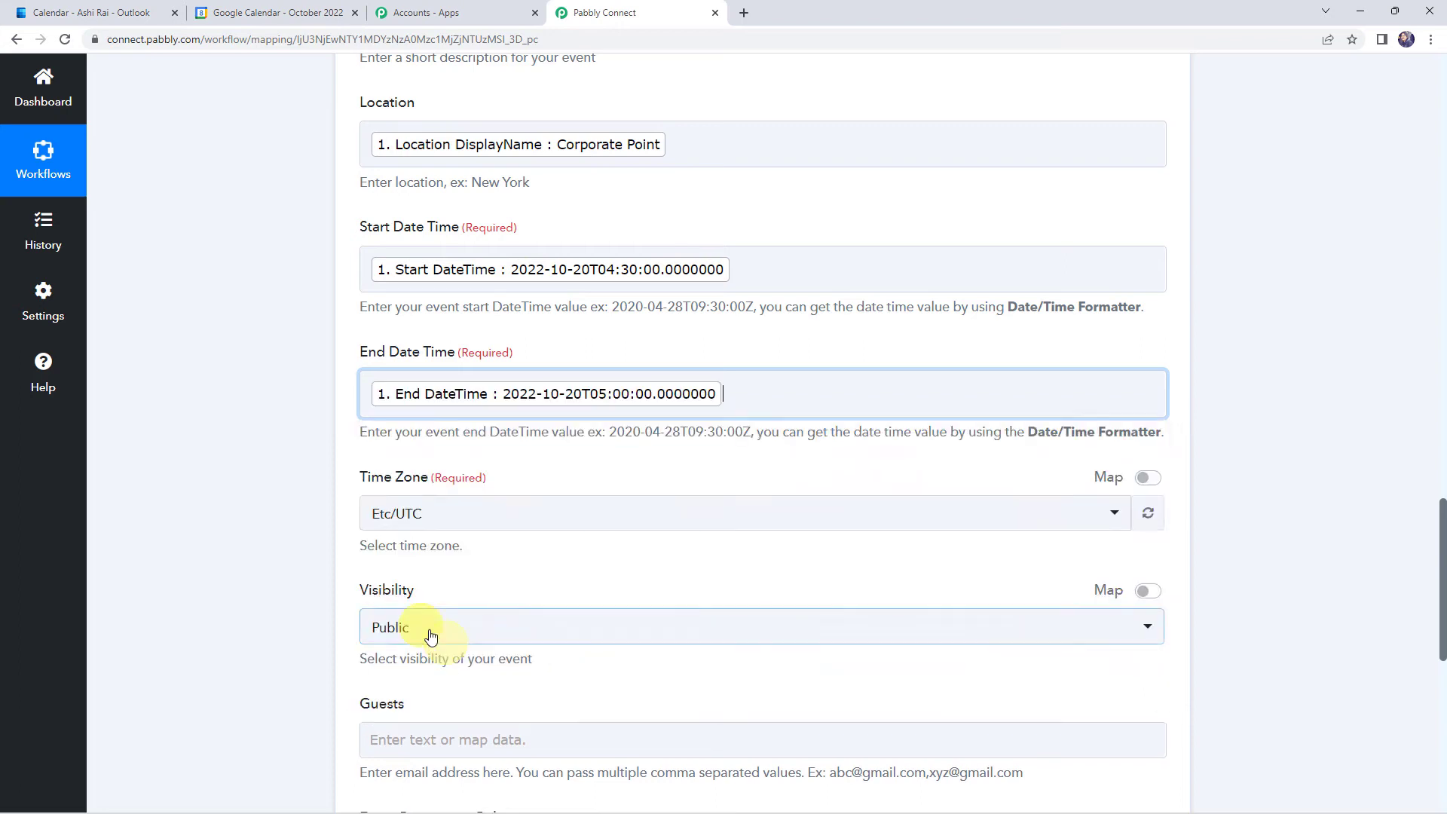
Step: Compare the Developers Meeting's time in Outlook with the Start TimeZone and Start DateTime in the trigger's response
{"action": "scroll", "coordinate": [273, 511], "scroll_direction": "down", "scroll_amount": 1}
{"action": "scroll", "coordinate": [273, 509], "scroll_direction": "down", "scroll_amount": 1}
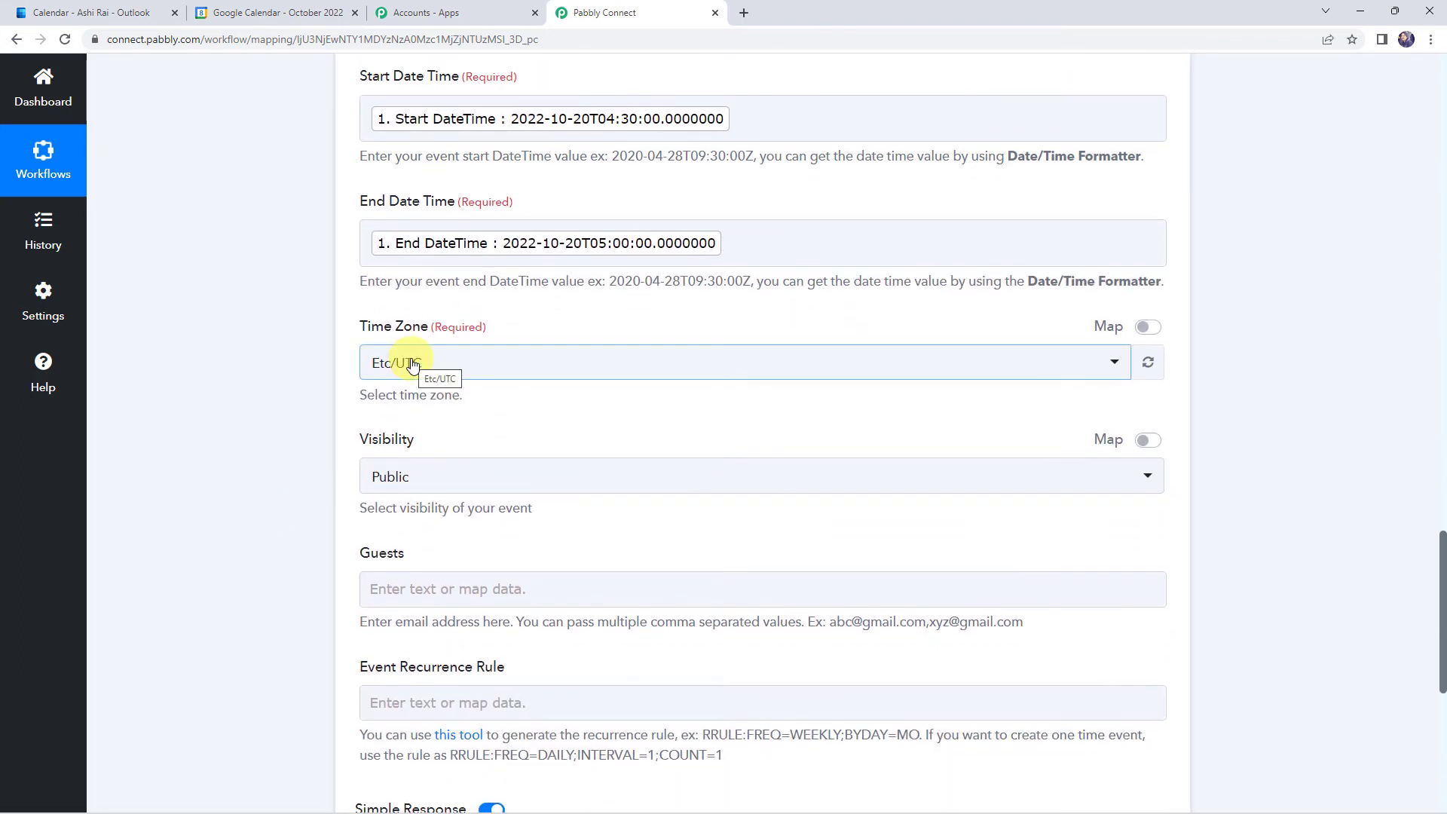
{"action": "left_click", "coordinate": [125, 14]}
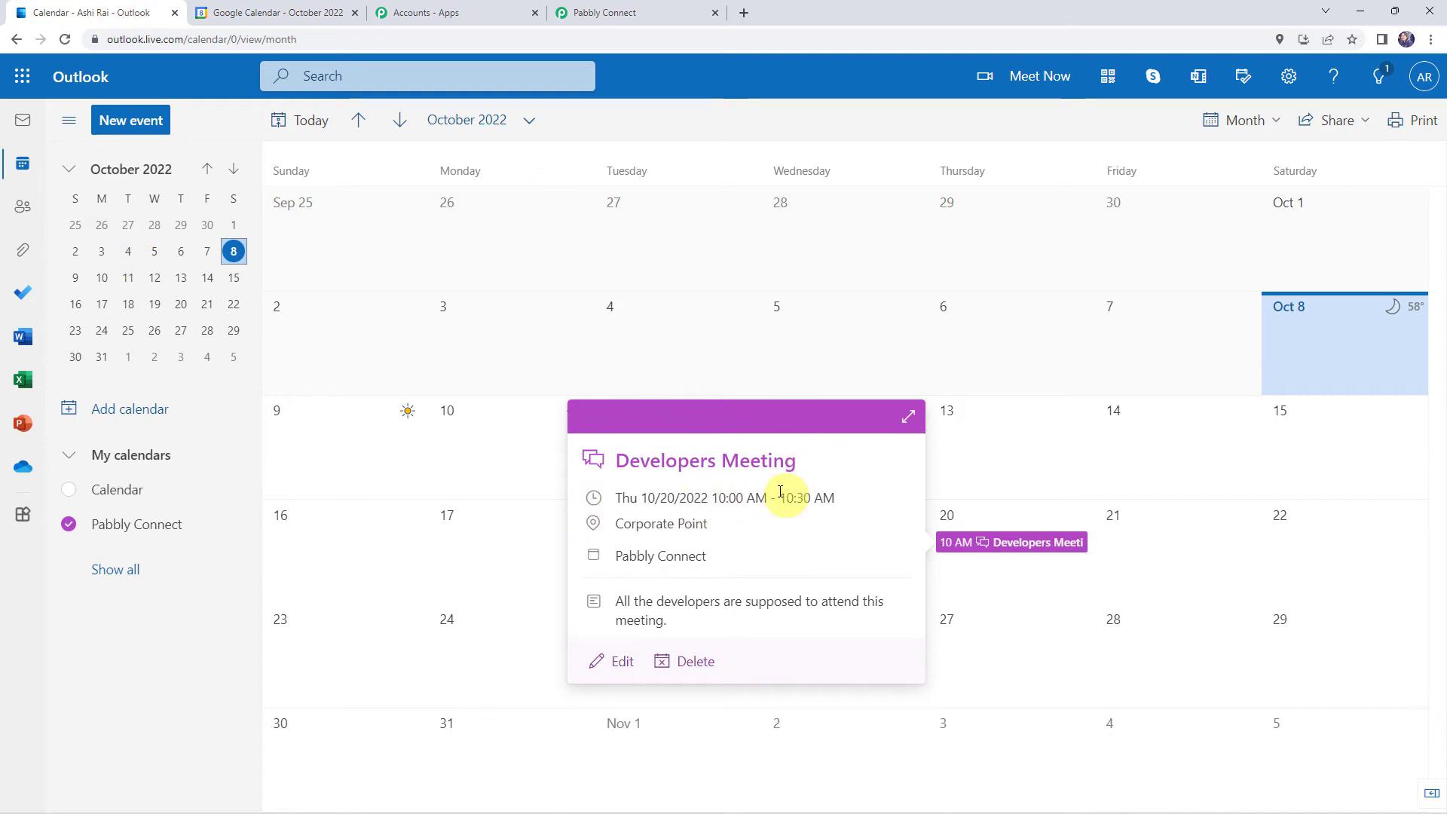
{"action": "left_click_drag", "start_coordinate": [716, 499], "coordinate": [834, 502]}
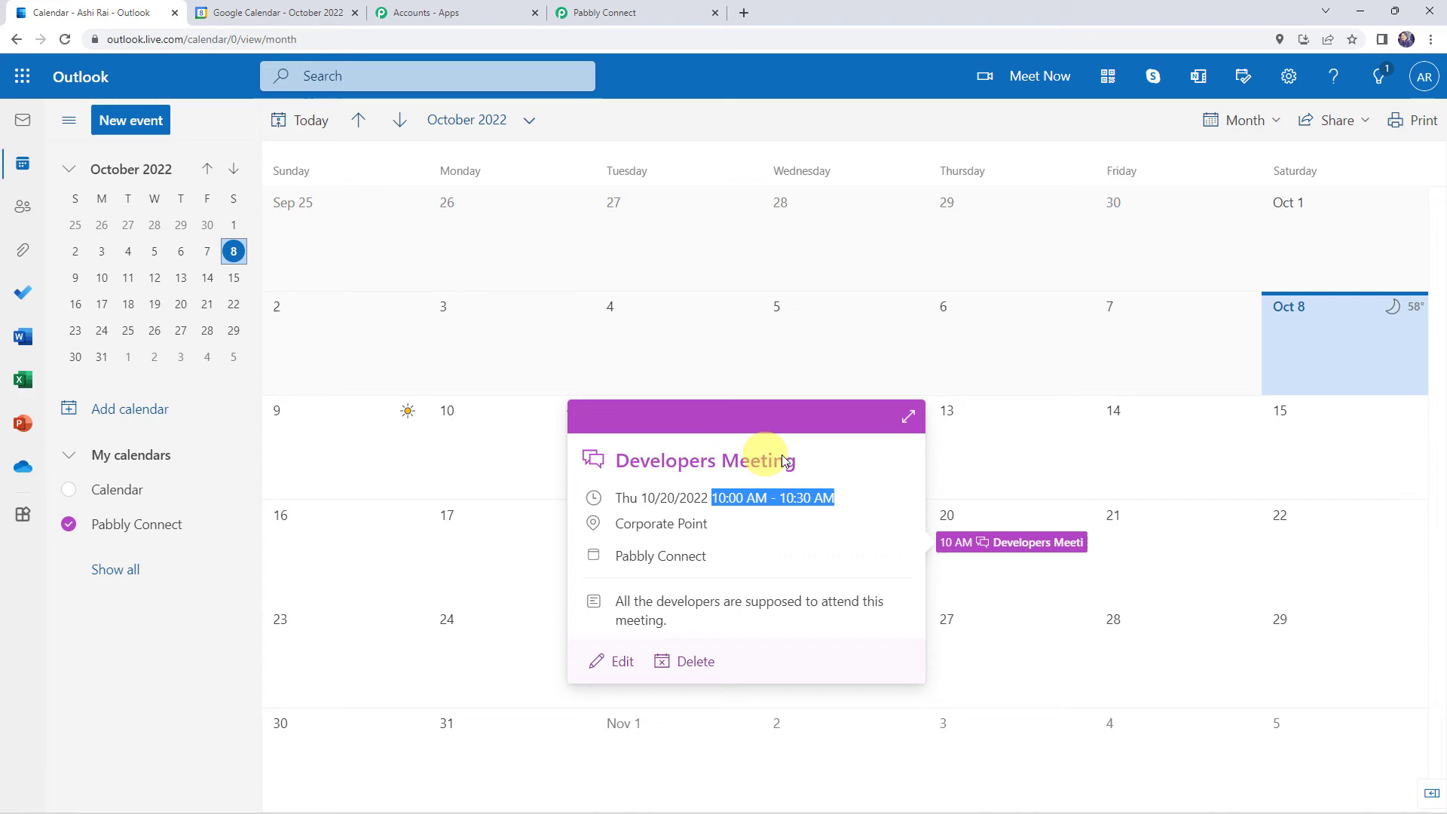
{"action": "left_click", "coordinate": [584, 13]}
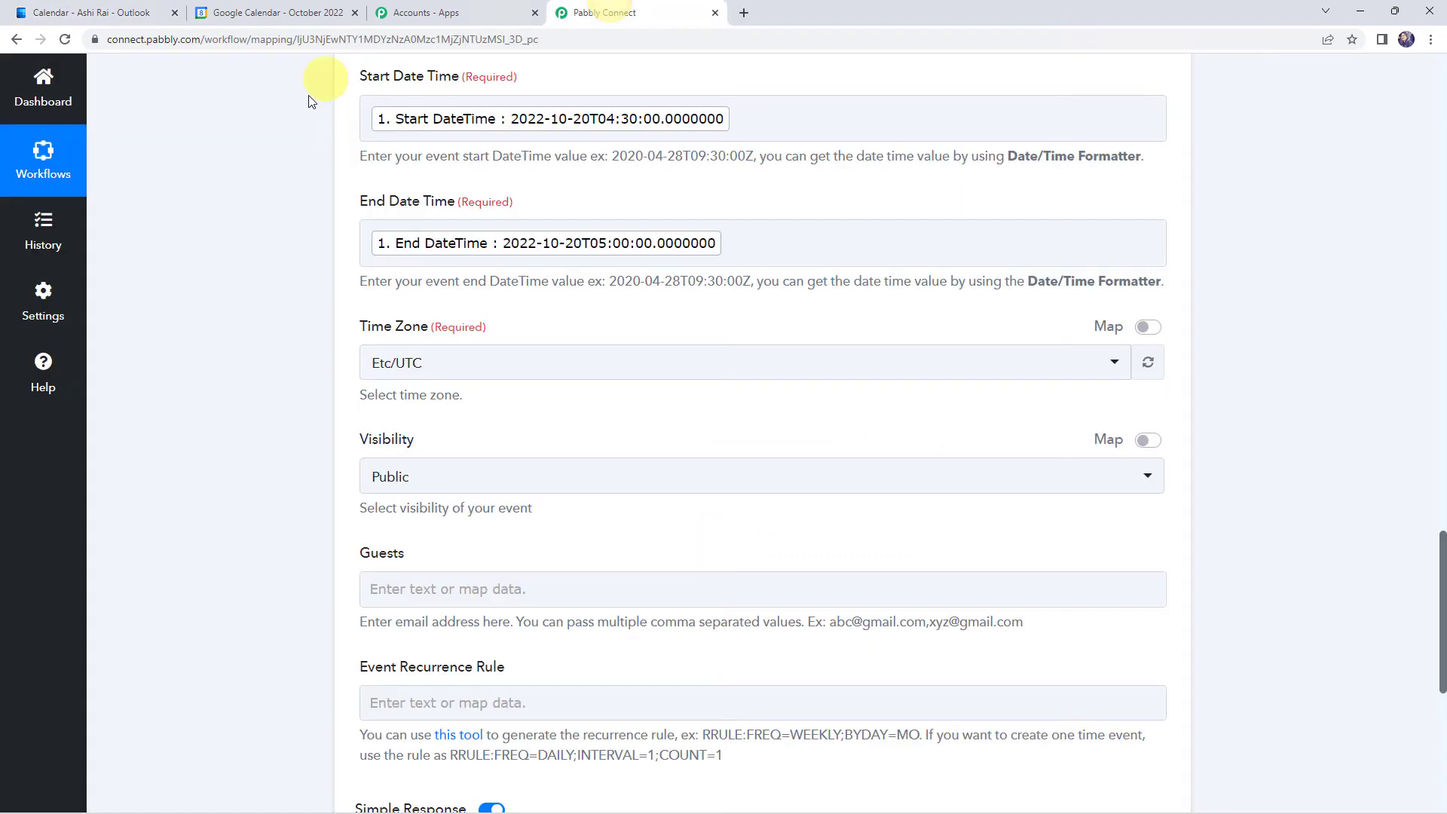
{"action": "scroll", "coordinate": [197, 314], "scroll_direction": "up", "scroll_amount": 20}
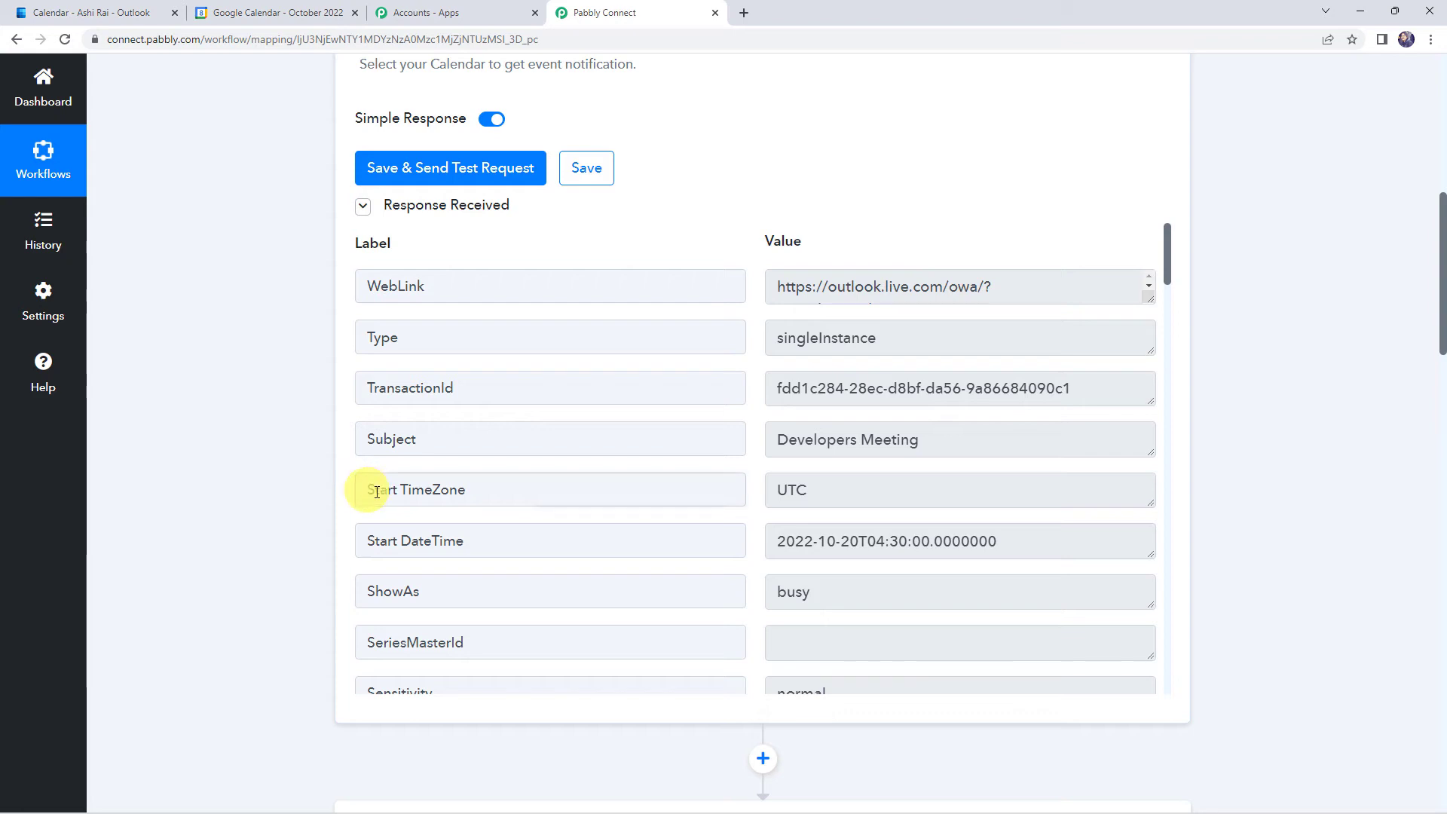
{"action": "left_click_drag", "start_coordinate": [377, 492], "coordinate": [500, 491]}
{"action": "left_click", "coordinate": [819, 494]}
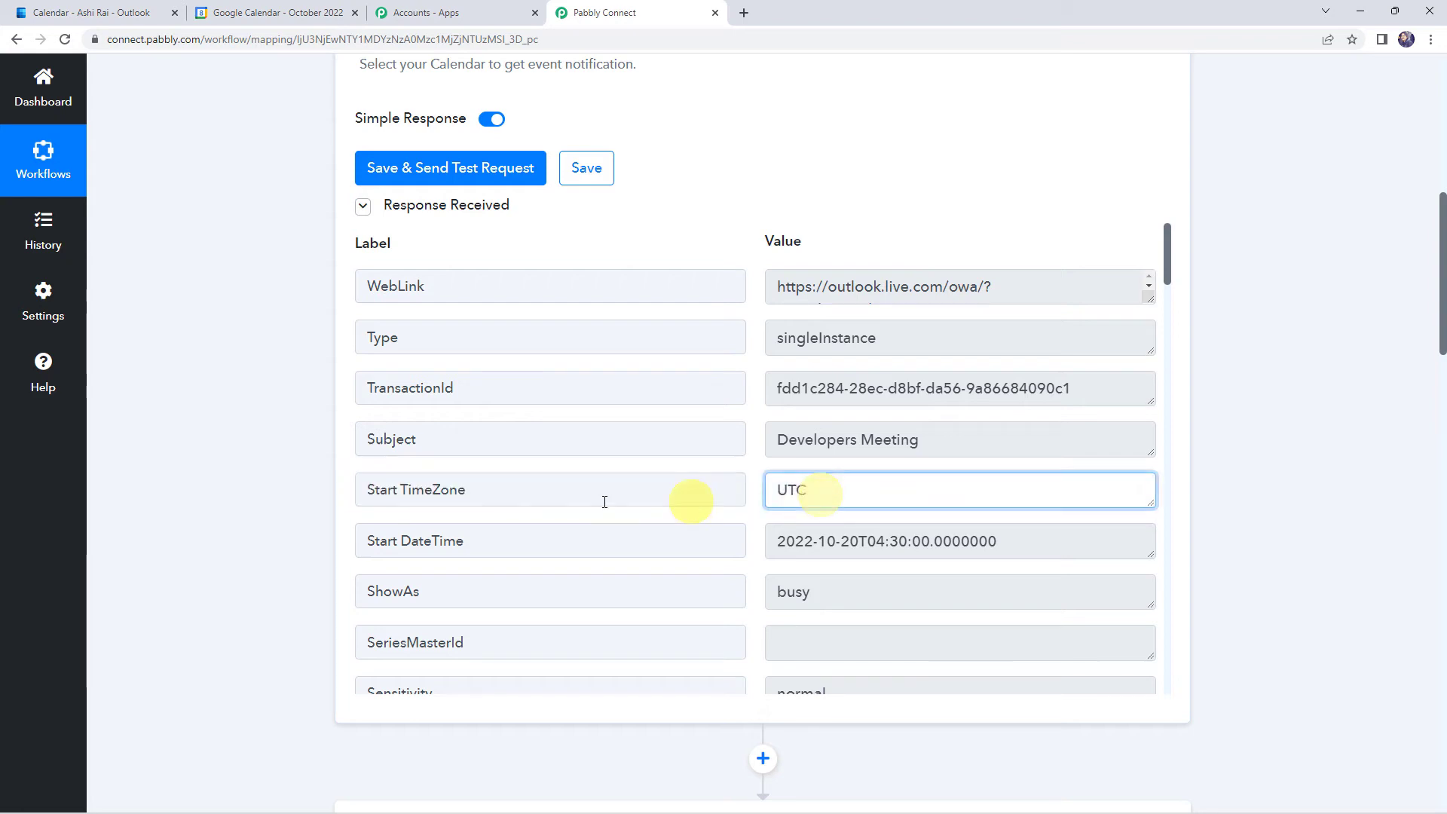
{"action": "left_click_drag", "start_coordinate": [999, 542], "coordinate": [870, 546]}
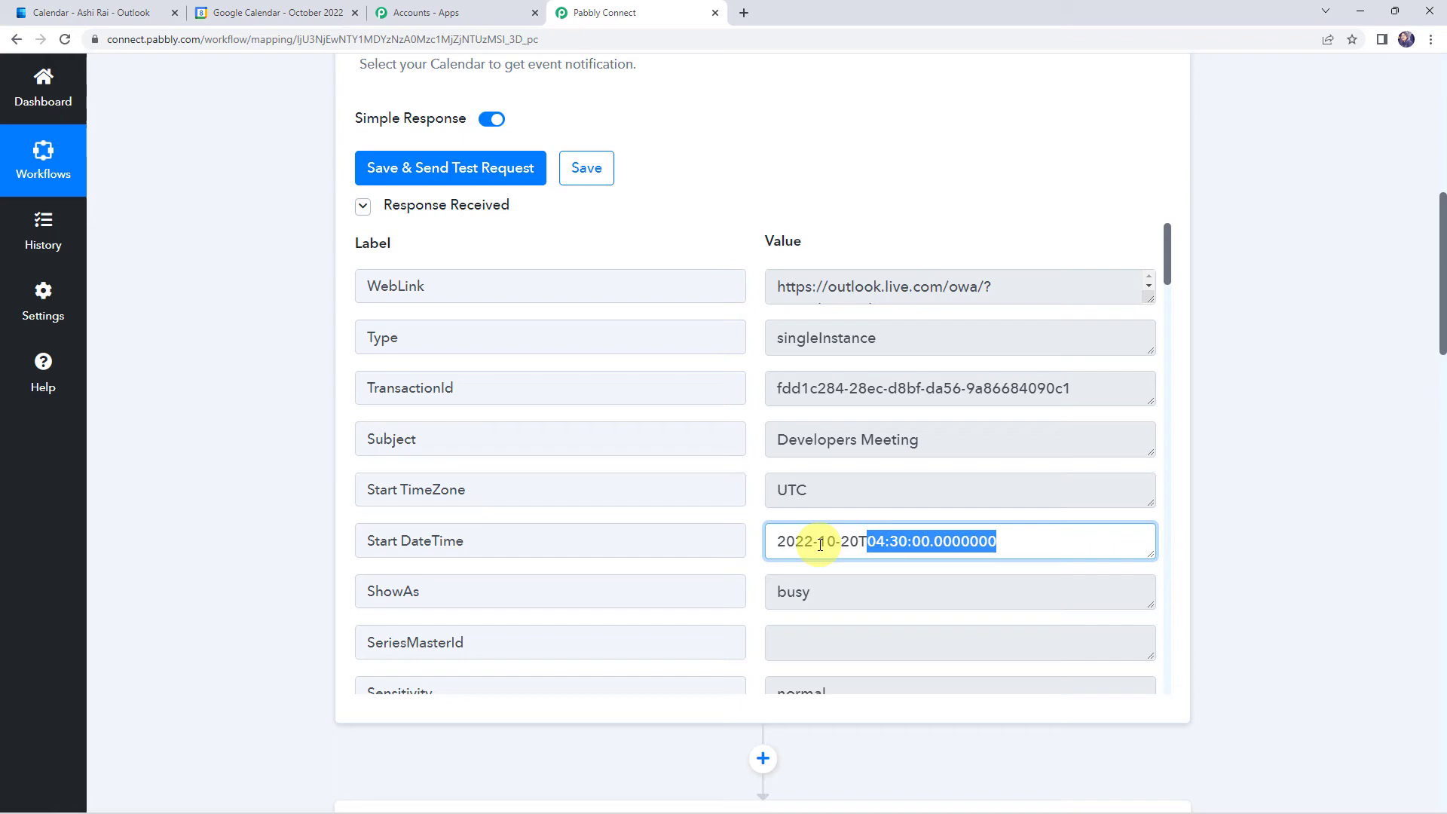
{"action": "double_click", "coordinate": [829, 490]}
{"action": "scroll", "coordinate": [255, 534], "scroll_direction": "down", "scroll_amount": 15}
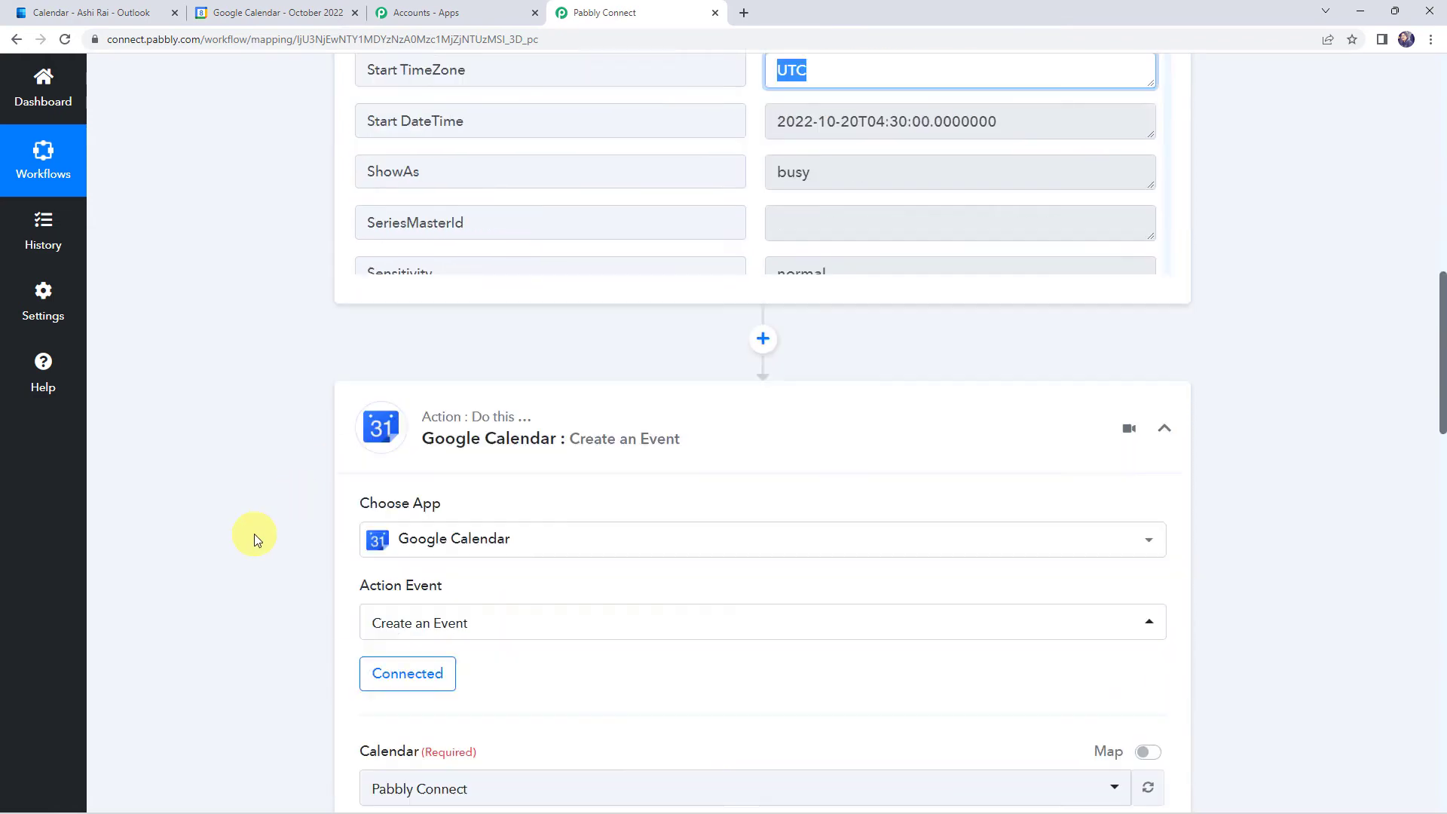
Step: Set the event's Time Zone to Etc/UTC and its Visibility to Public
{"action": "left_click", "coordinate": [432, 517]}
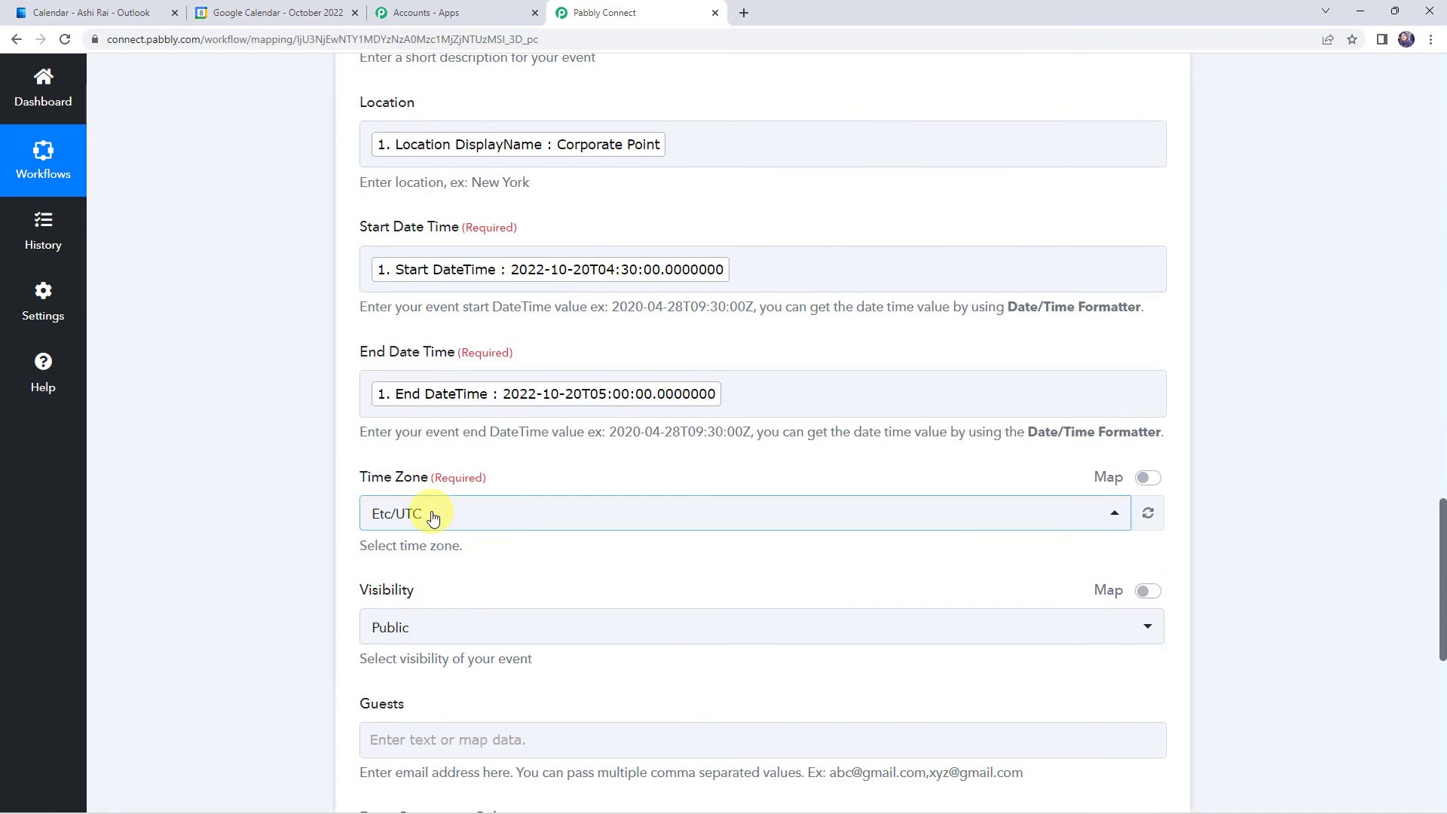
{"action": "left_click", "coordinate": [306, 505]}
{"action": "scroll", "coordinate": [305, 501], "scroll_direction": "down", "scroll_amount": 4}
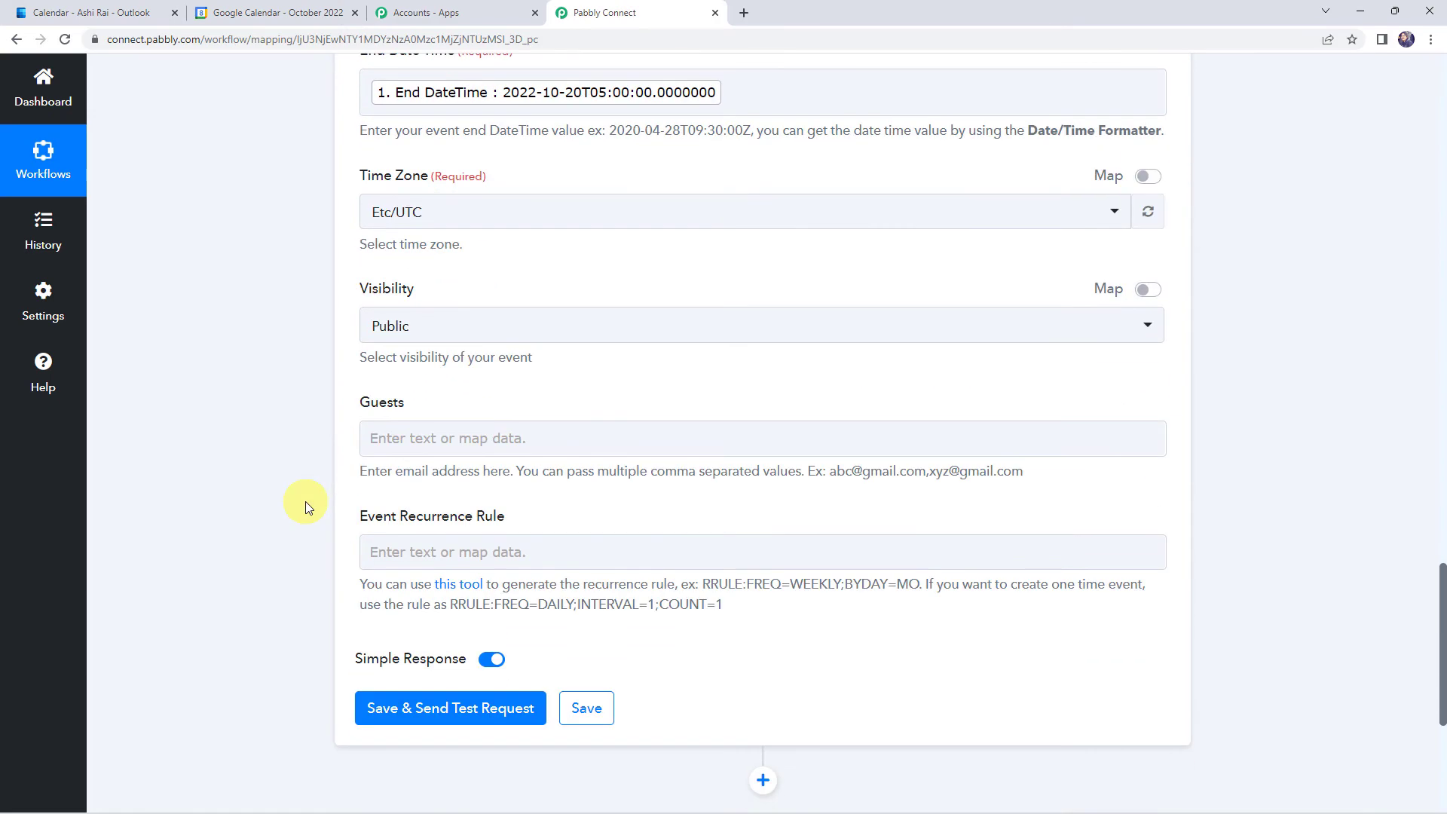
{"action": "left_click", "coordinate": [383, 331]}
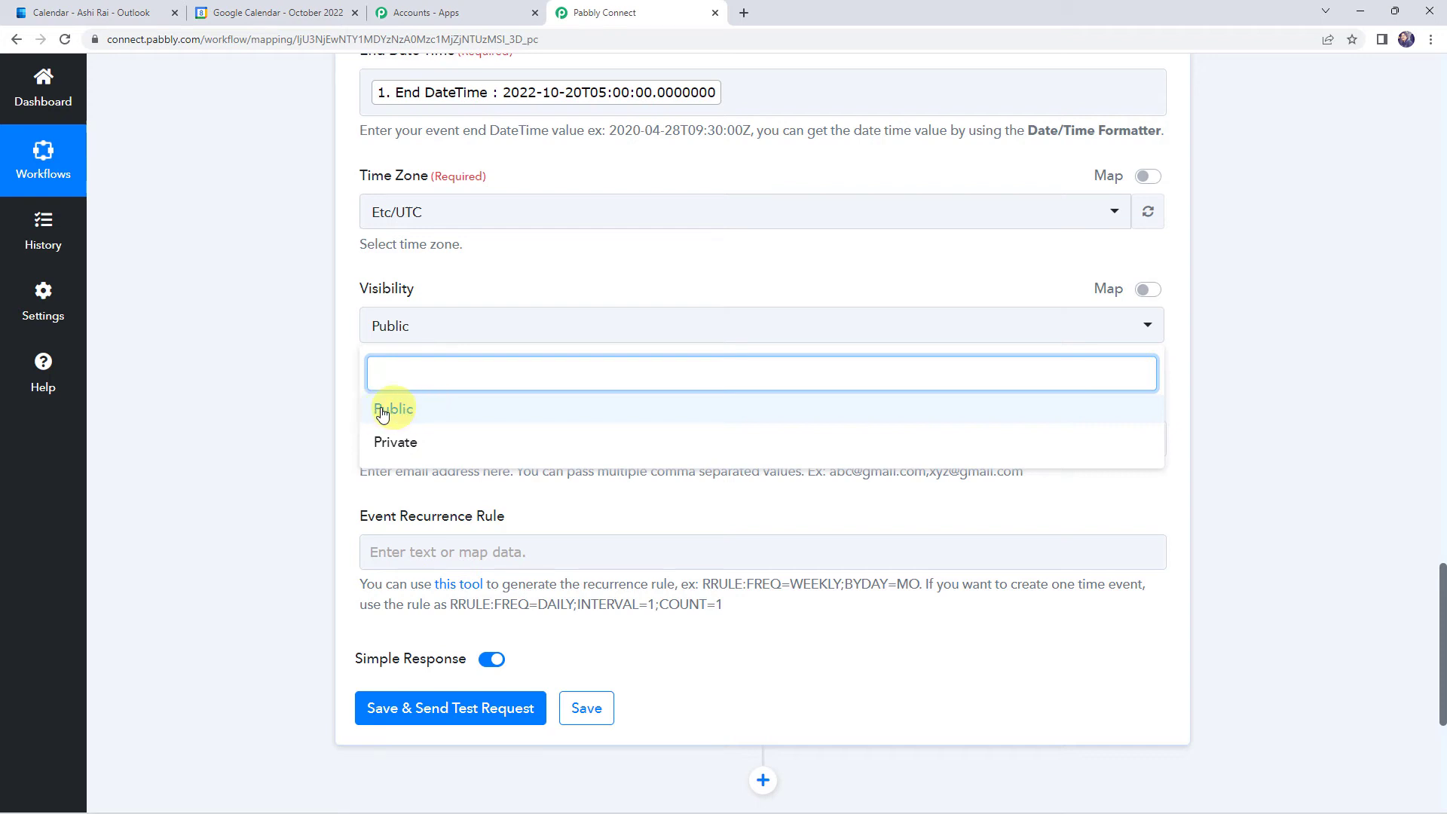
{"action": "left_click", "coordinate": [285, 368]}
{"action": "scroll", "coordinate": [285, 368], "scroll_direction": "down", "scroll_amount": 1}
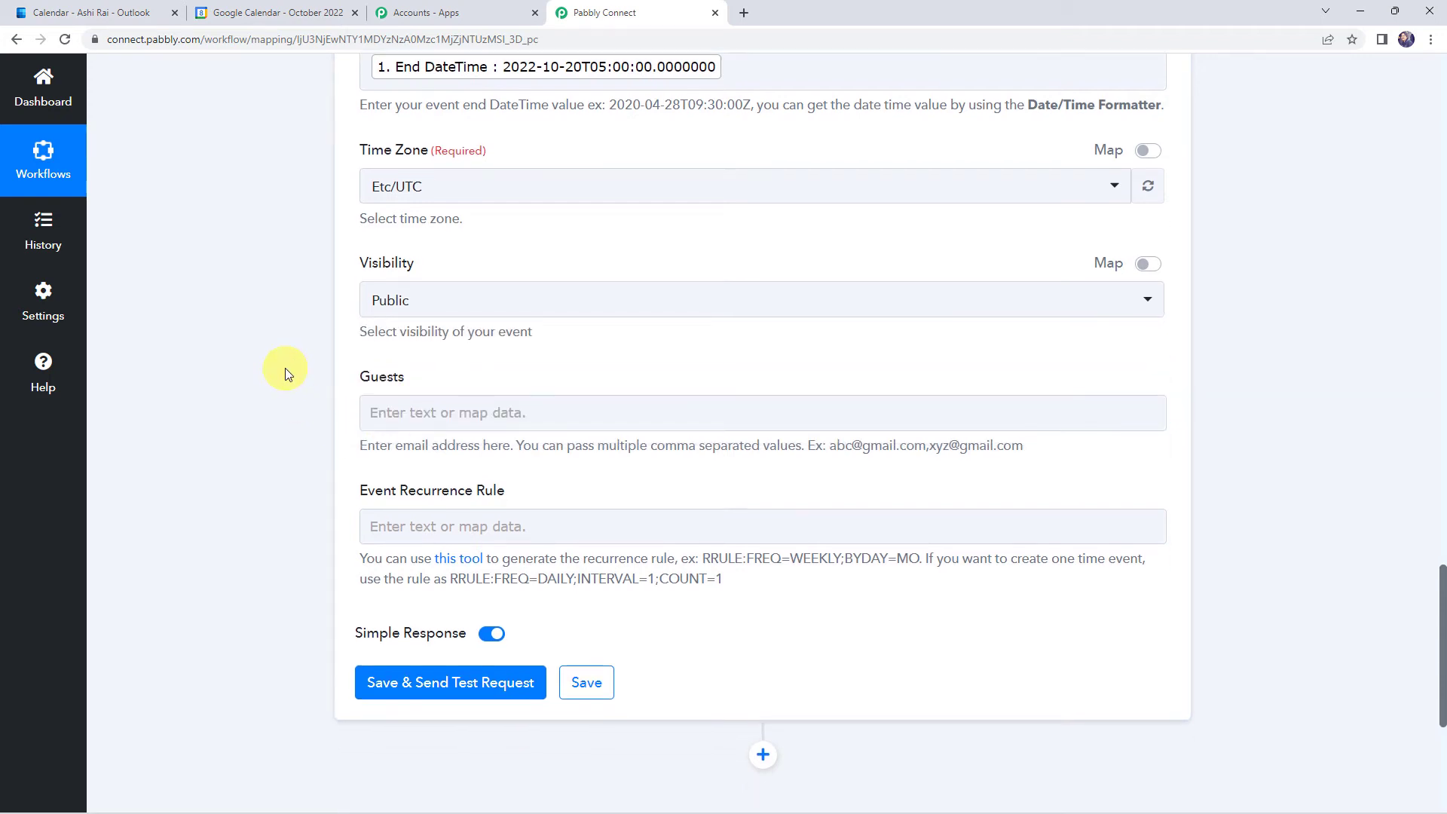
Step: Leave Guests and Event Recurrence Rule empty, save the Google Calendar action and send its test request
{"action": "left_click", "coordinate": [424, 362]}
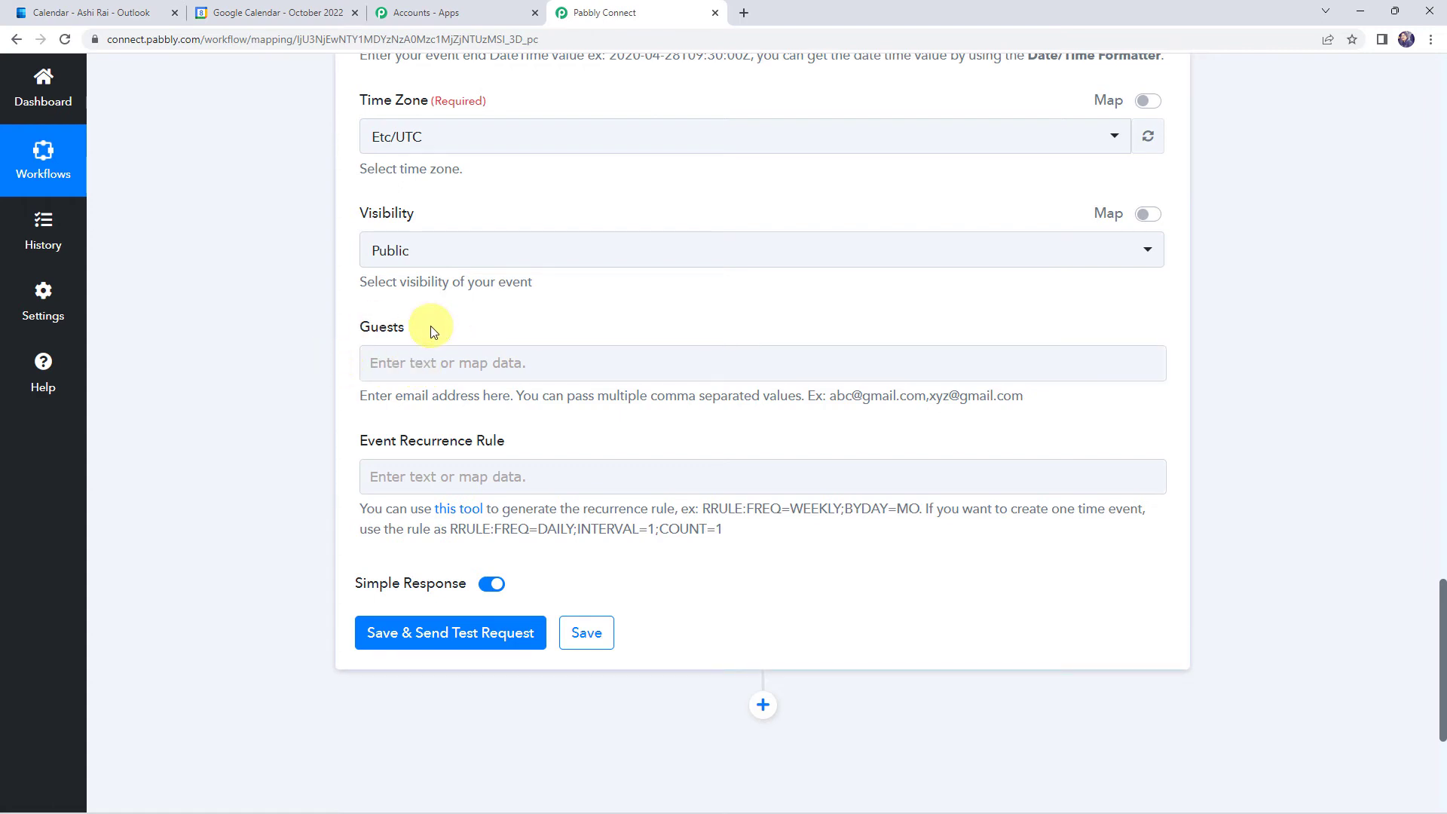
{"action": "scroll", "coordinate": [301, 346], "scroll_direction": "down", "scroll_amount": 2}
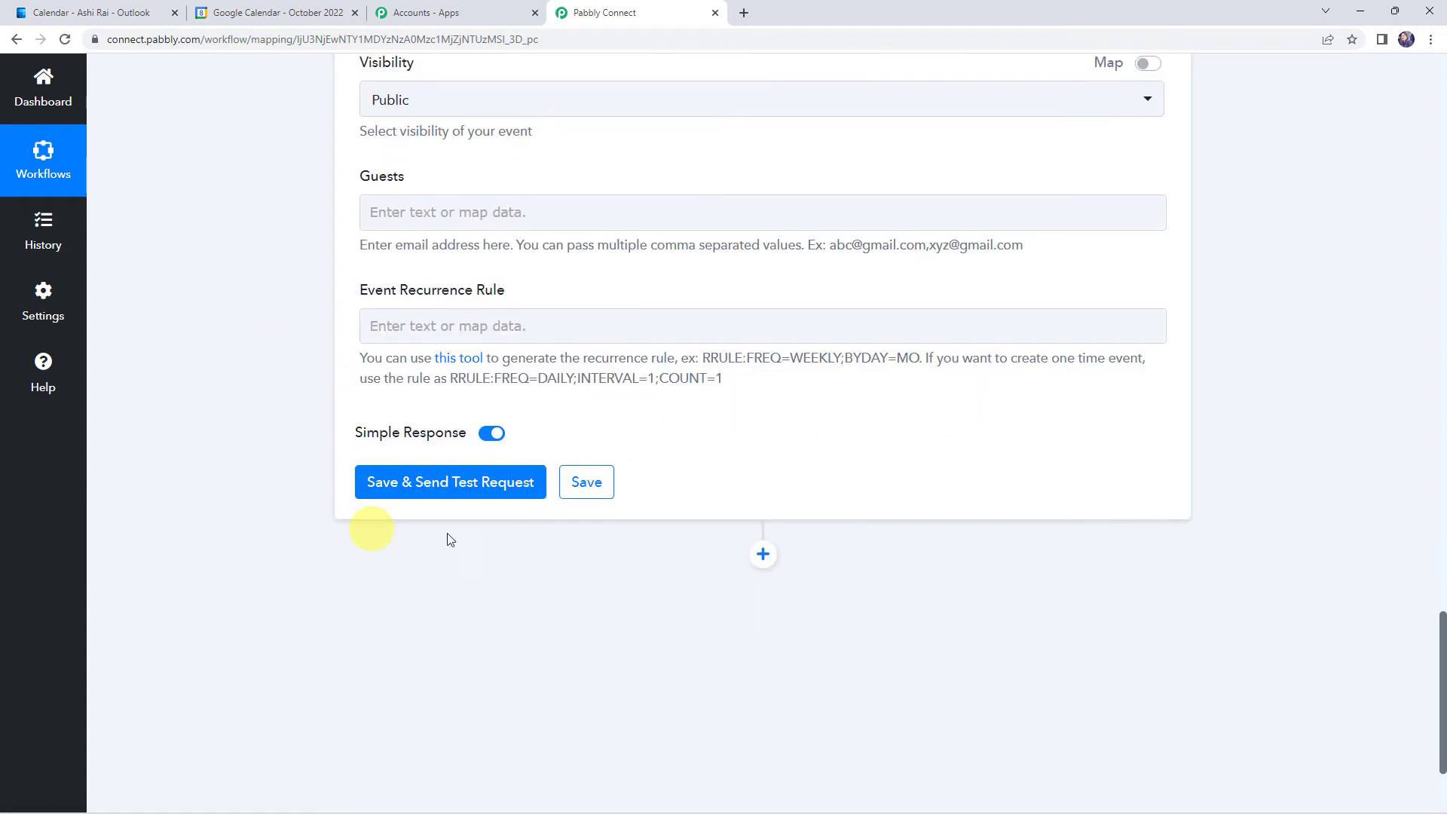
{"action": "left_click", "coordinate": [445, 483]}
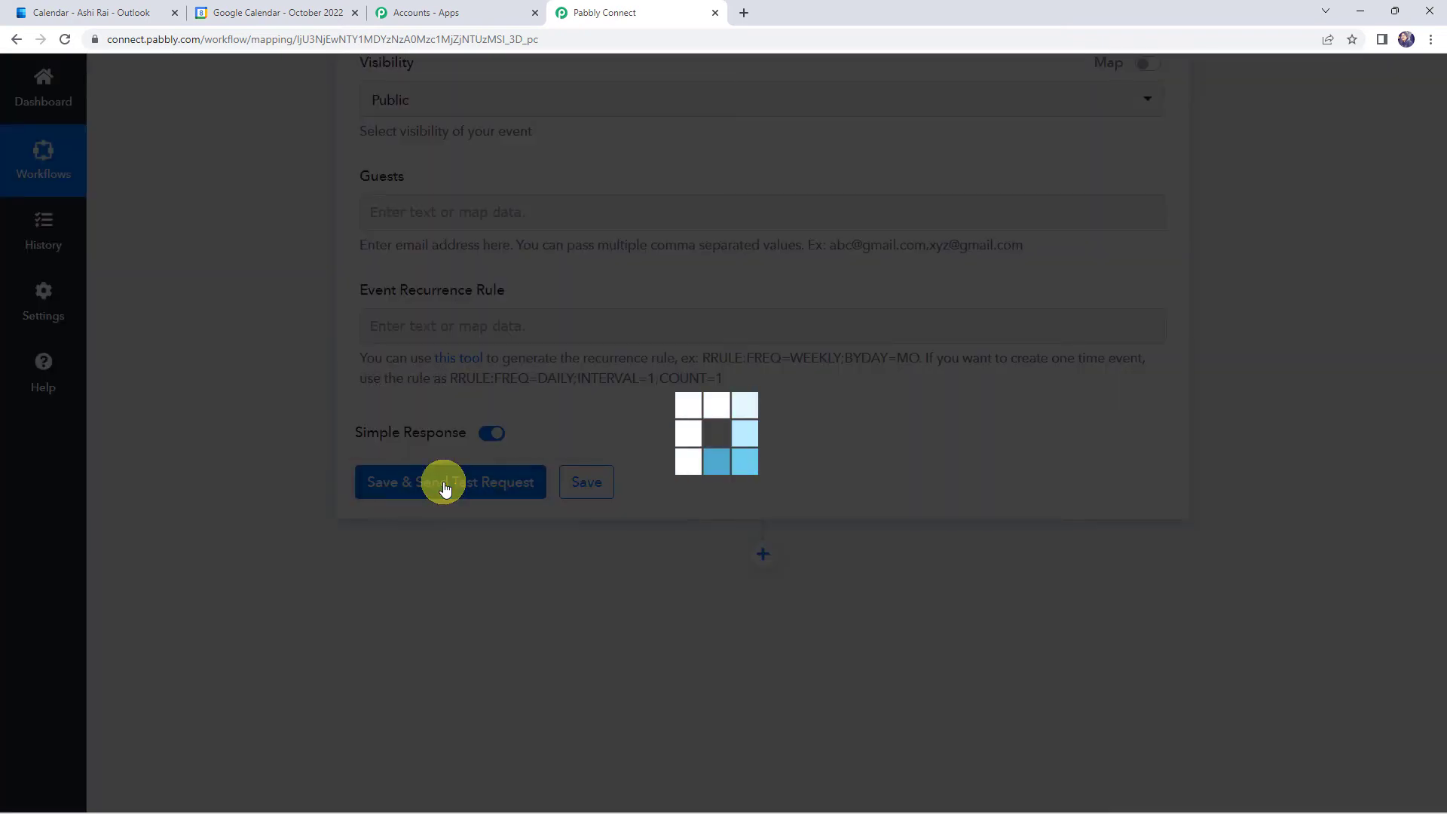
{"action": "scroll", "coordinate": [273, 473], "scroll_direction": "down", "scroll_amount": 3}
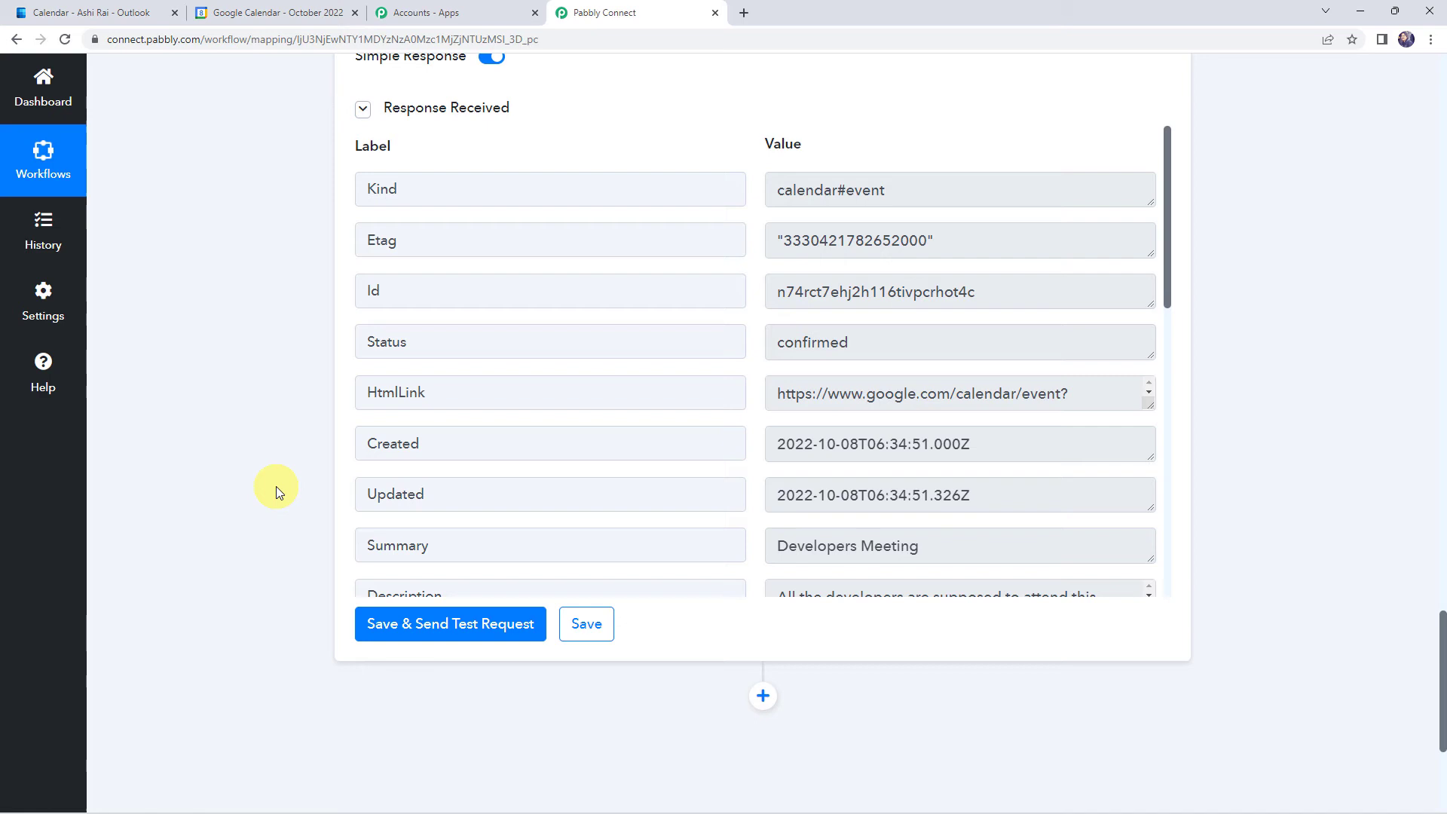
Step: Switch to Google Calendar and check the Developers Meeting event's time, description and visibility on October 20
{"action": "left_click", "coordinate": [256, 13]}
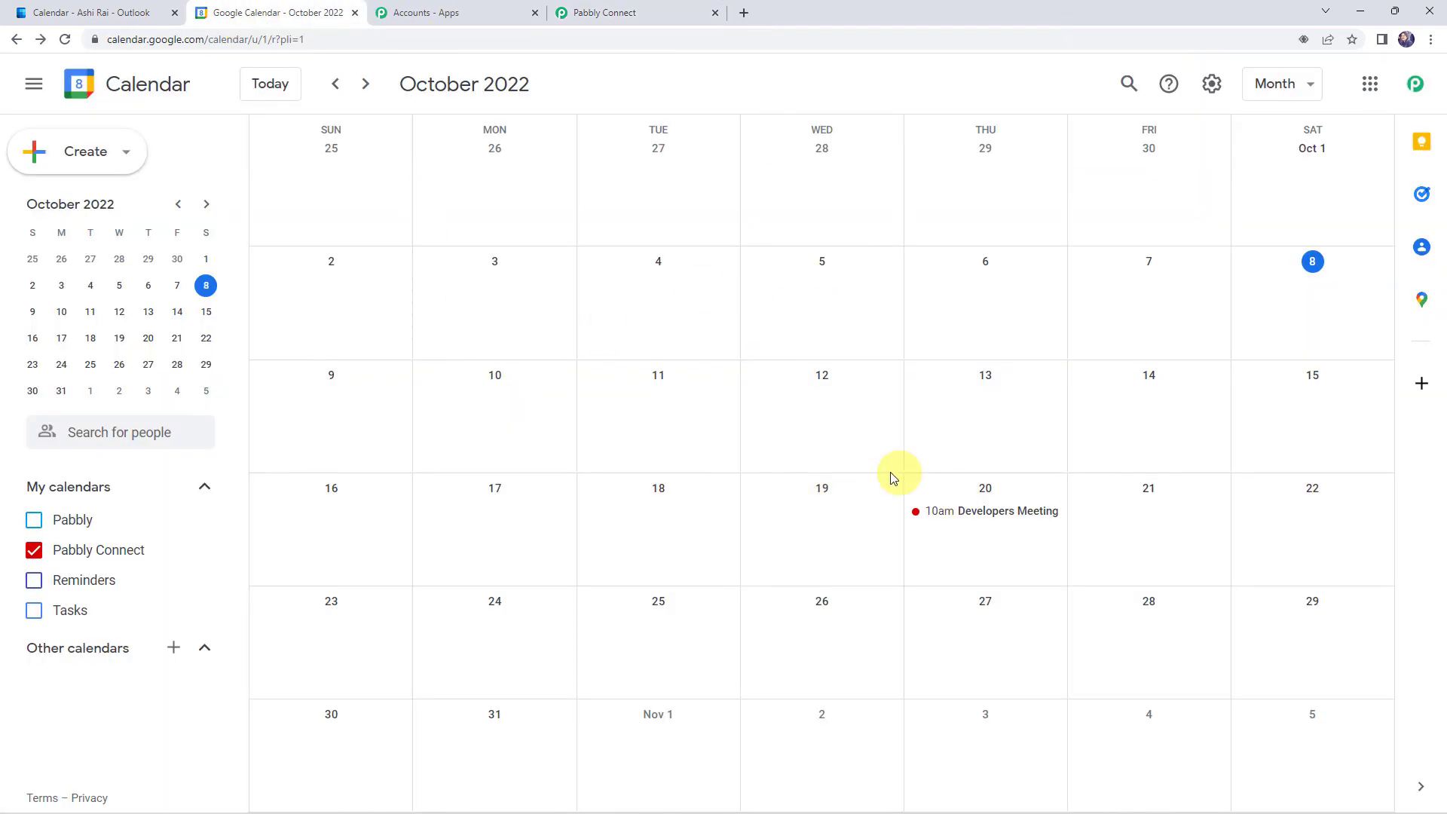
{"action": "left_click", "coordinate": [999, 520]}
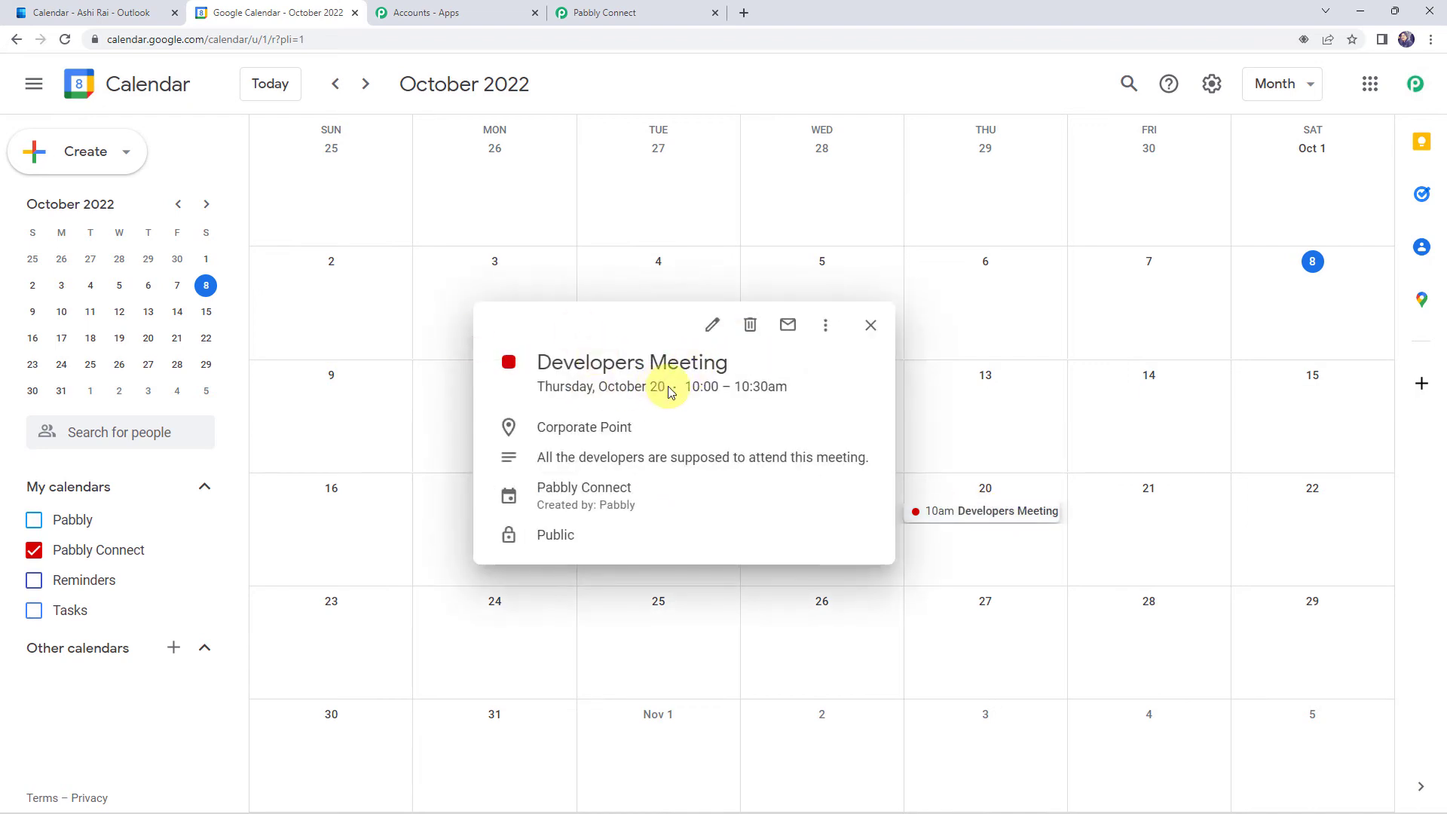
{"action": "left_click_drag", "start_coordinate": [665, 386], "coordinate": [803, 388]}
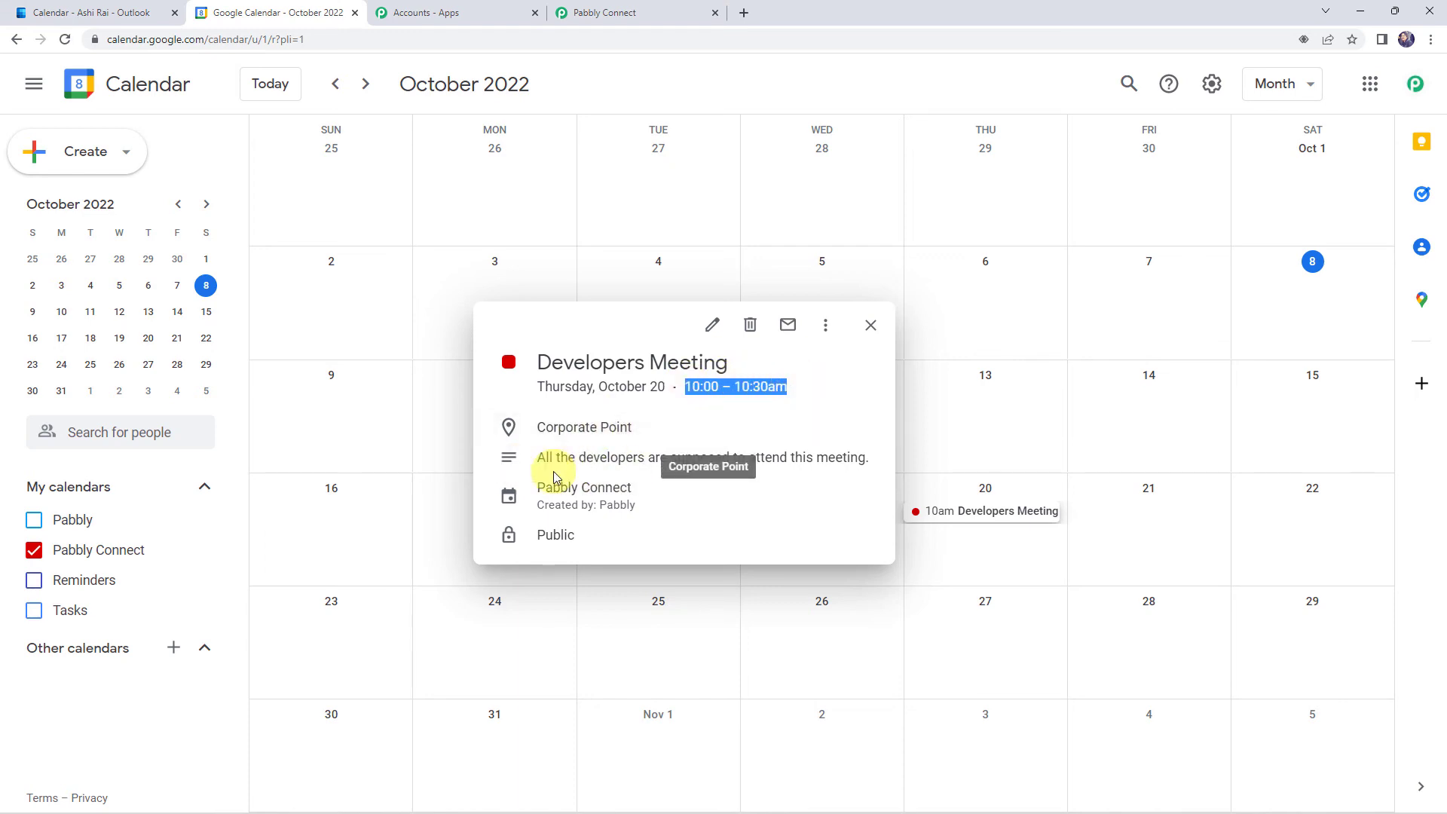
{"action": "left_click_drag", "start_coordinate": [536, 456], "coordinate": [864, 454]}
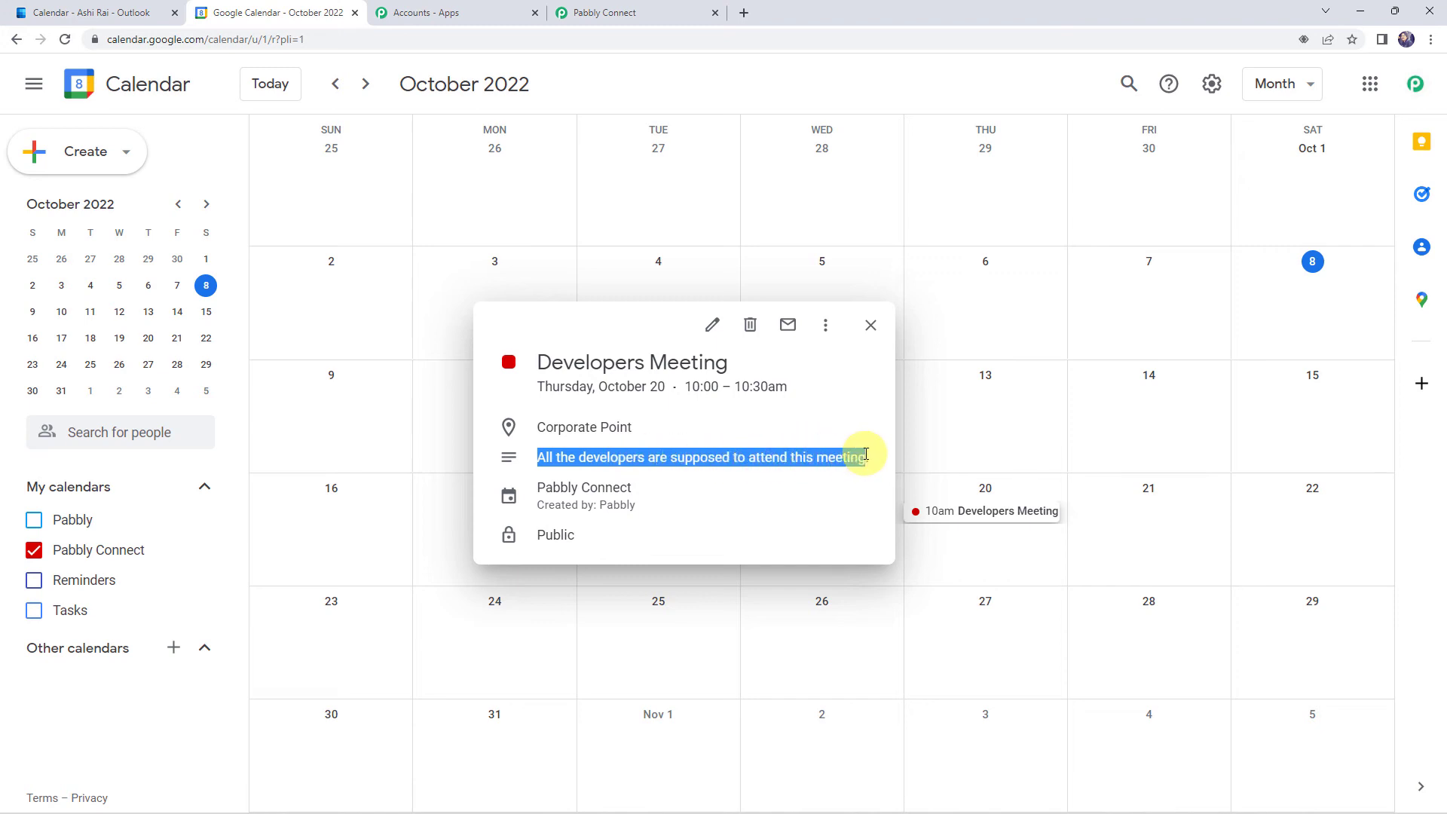
{"action": "left_click_drag", "start_coordinate": [534, 534], "coordinate": [590, 542]}
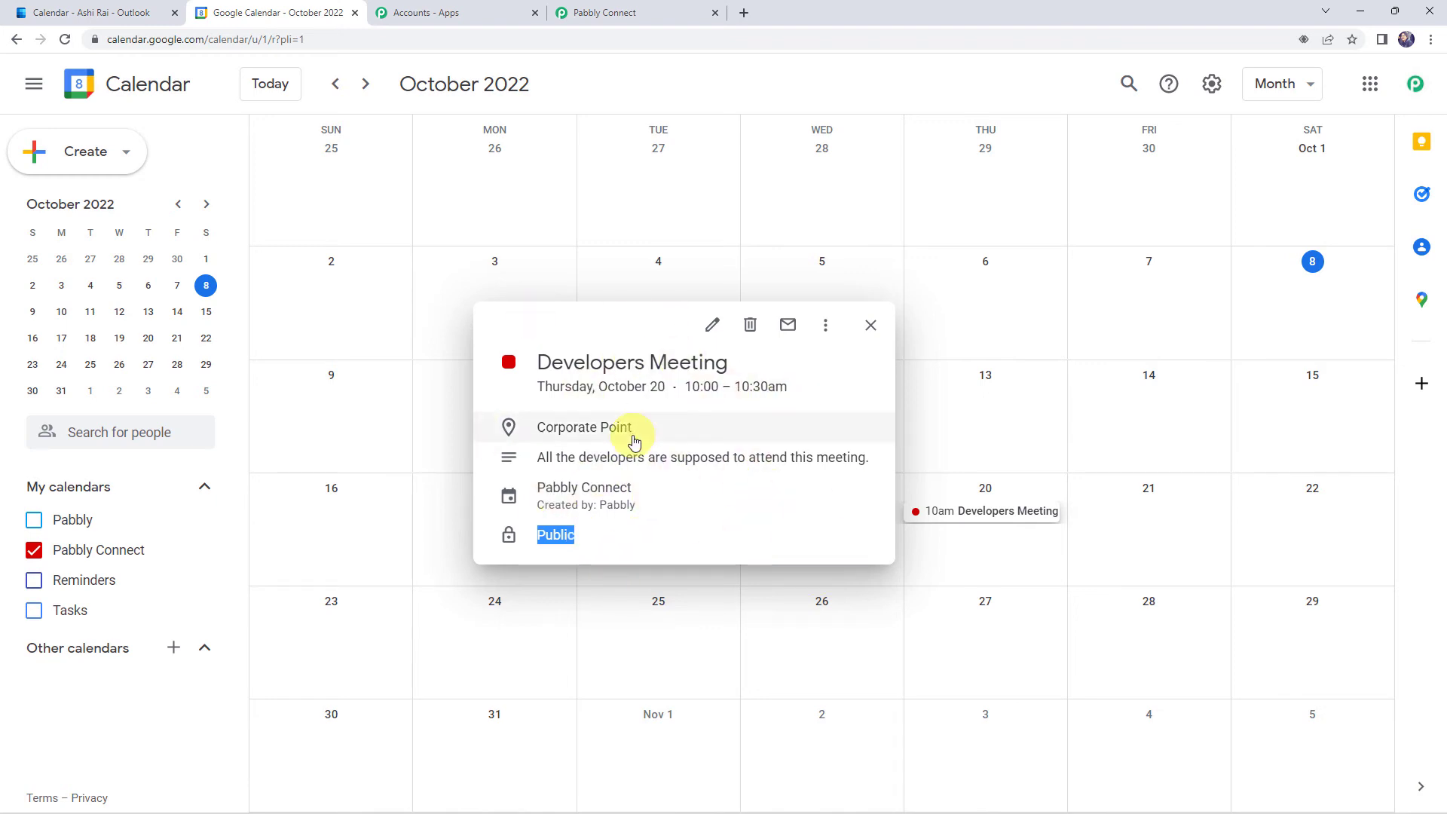
Step: Return to Pabbly Connect and save the Google Calendar action step
{"action": "left_click", "coordinate": [621, 9]}
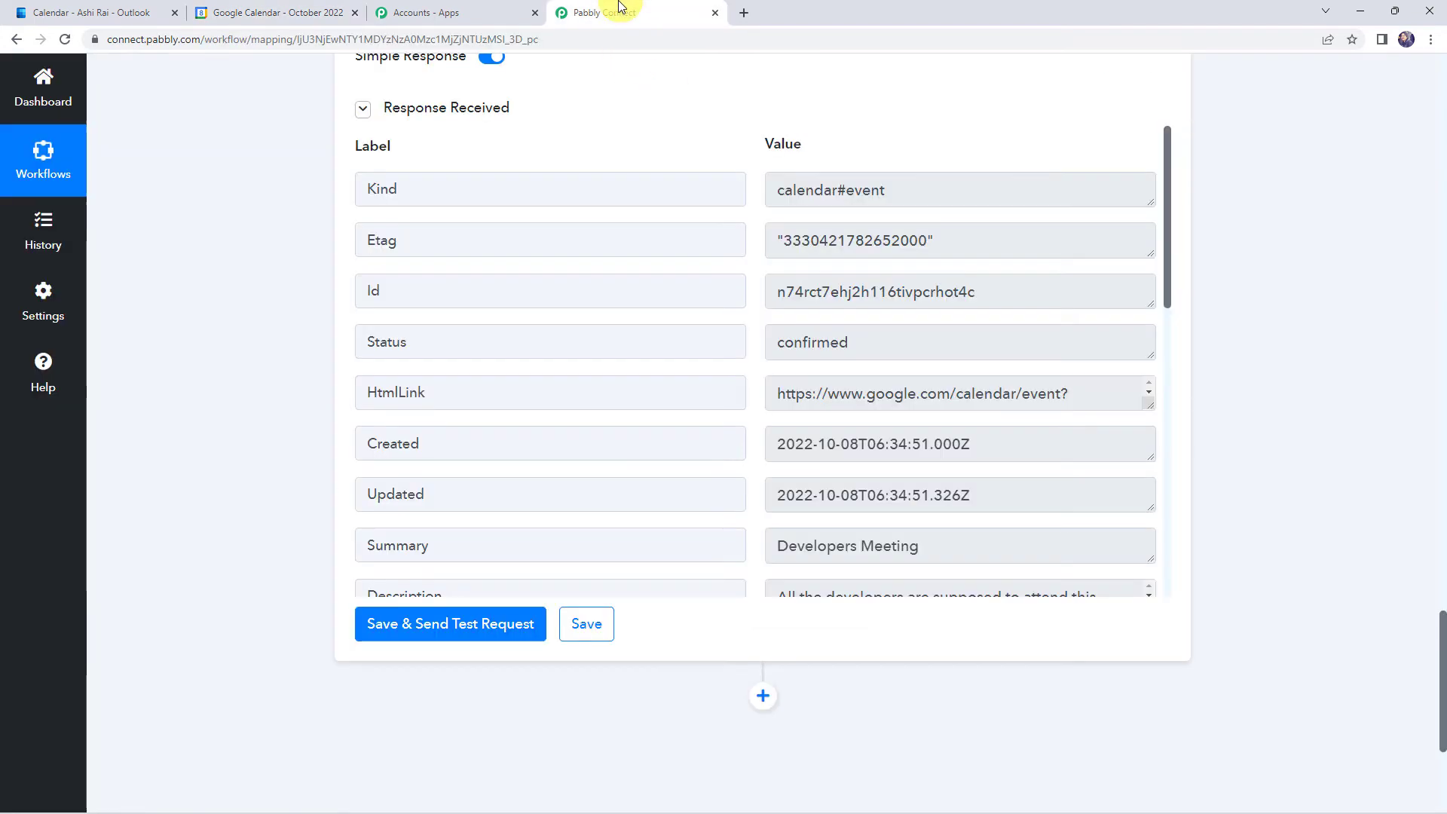
{"action": "left_click", "coordinate": [592, 625]}
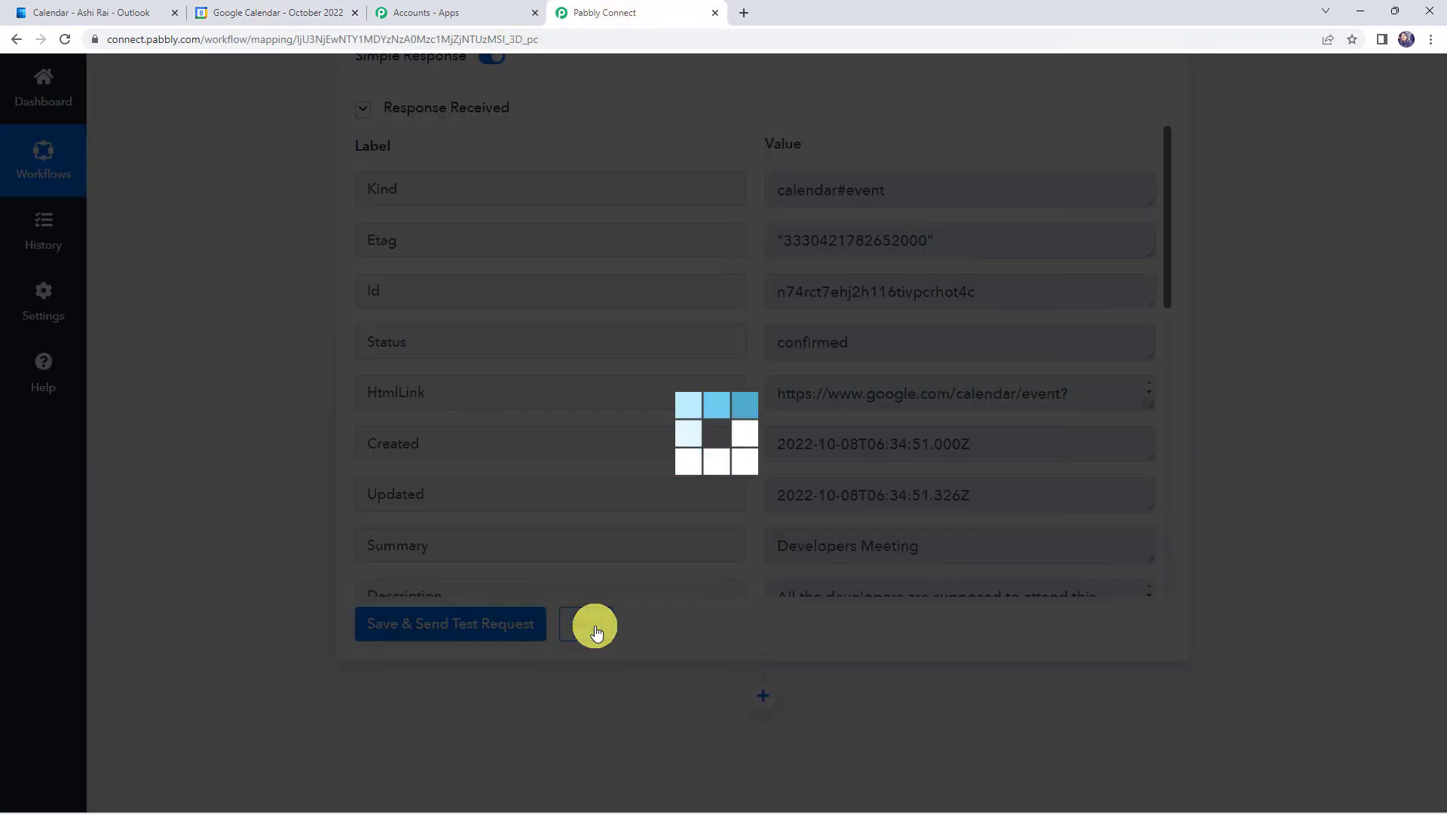
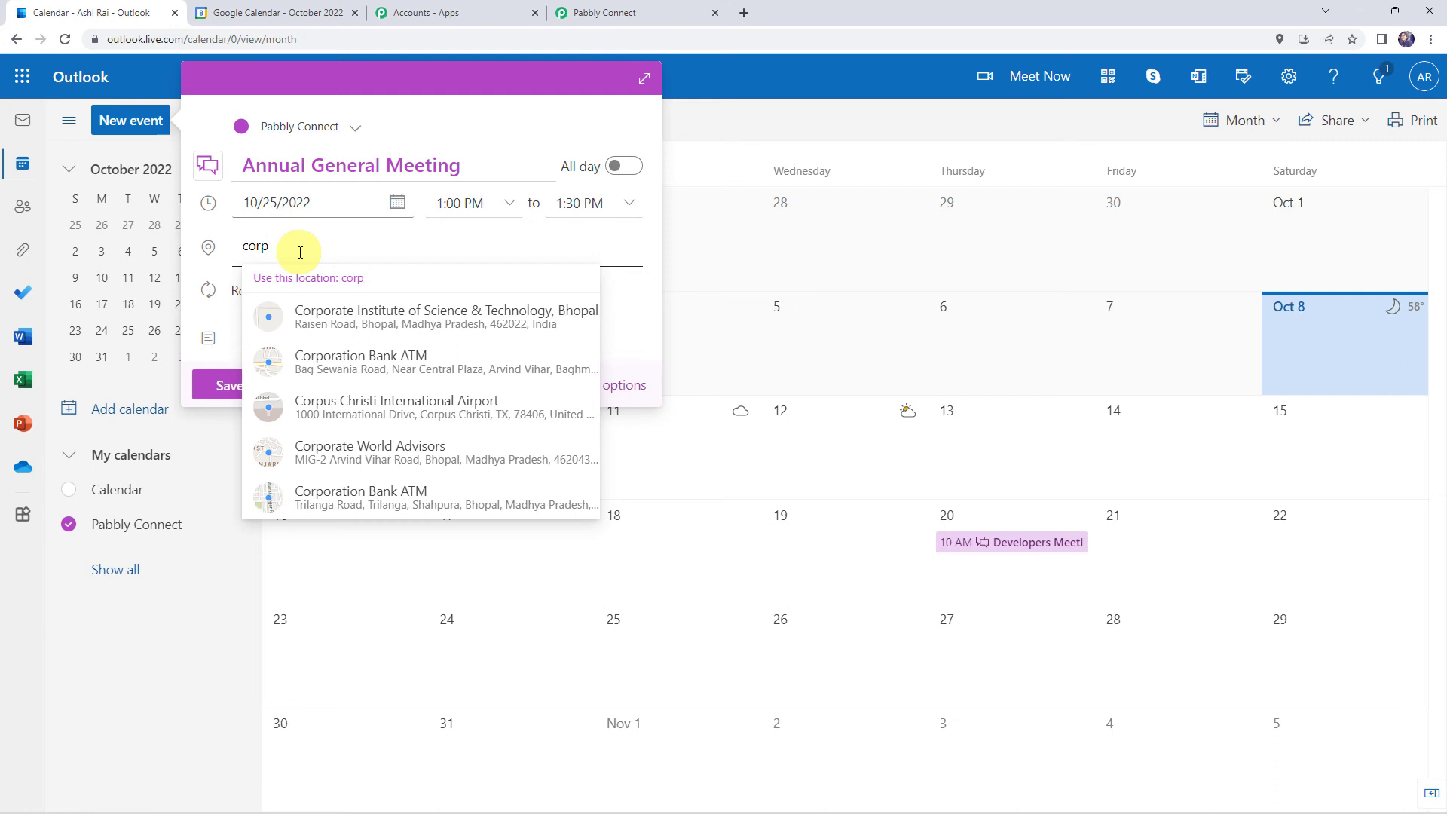
Step: Give Outlook's Annual General Meeting event the location Corporate Point and description "All Managers are supposed to attend this meeting.", and save it
{"action": "type", "text": "rate point"}
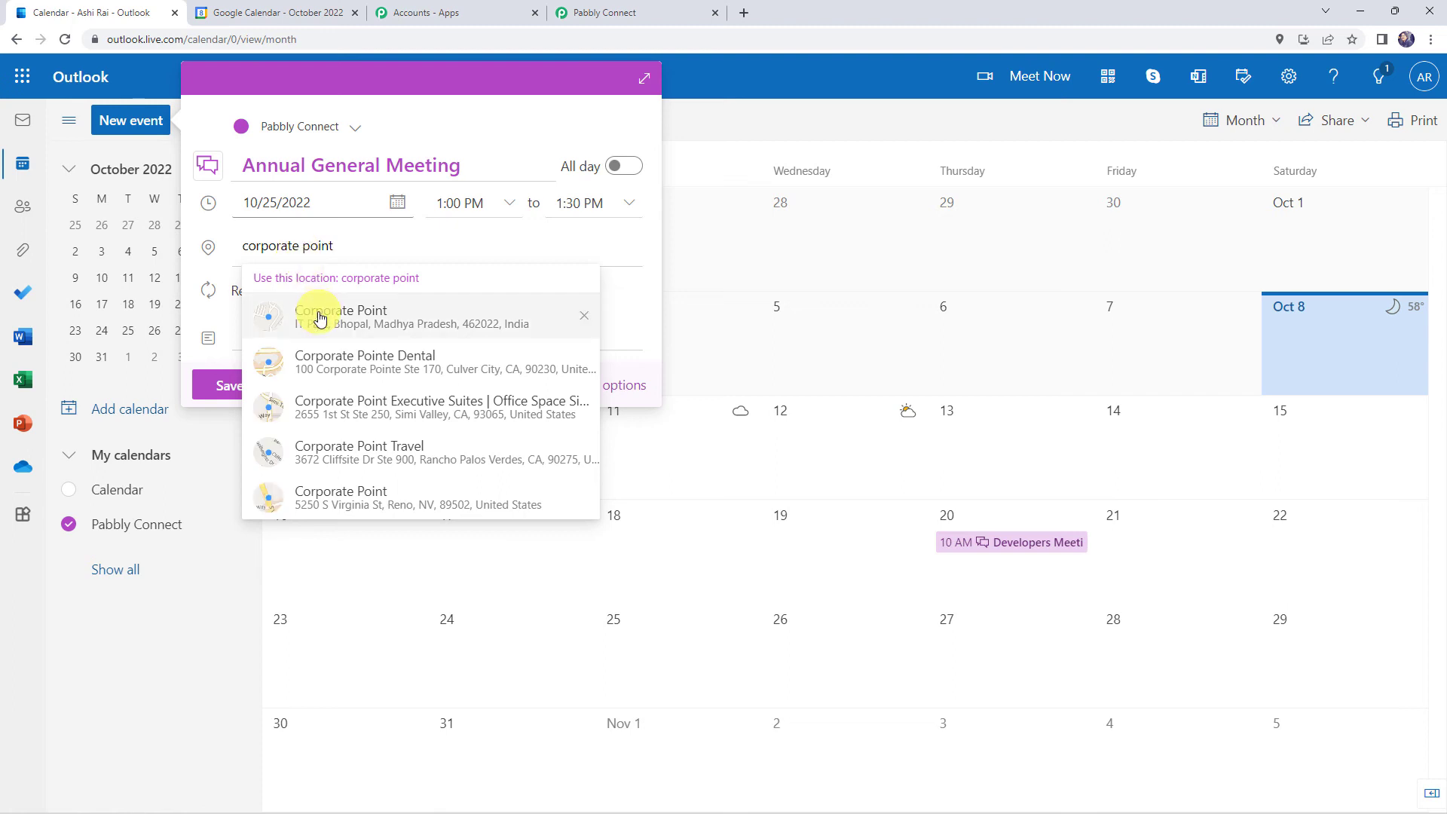
{"action": "left_click", "coordinate": [319, 316]}
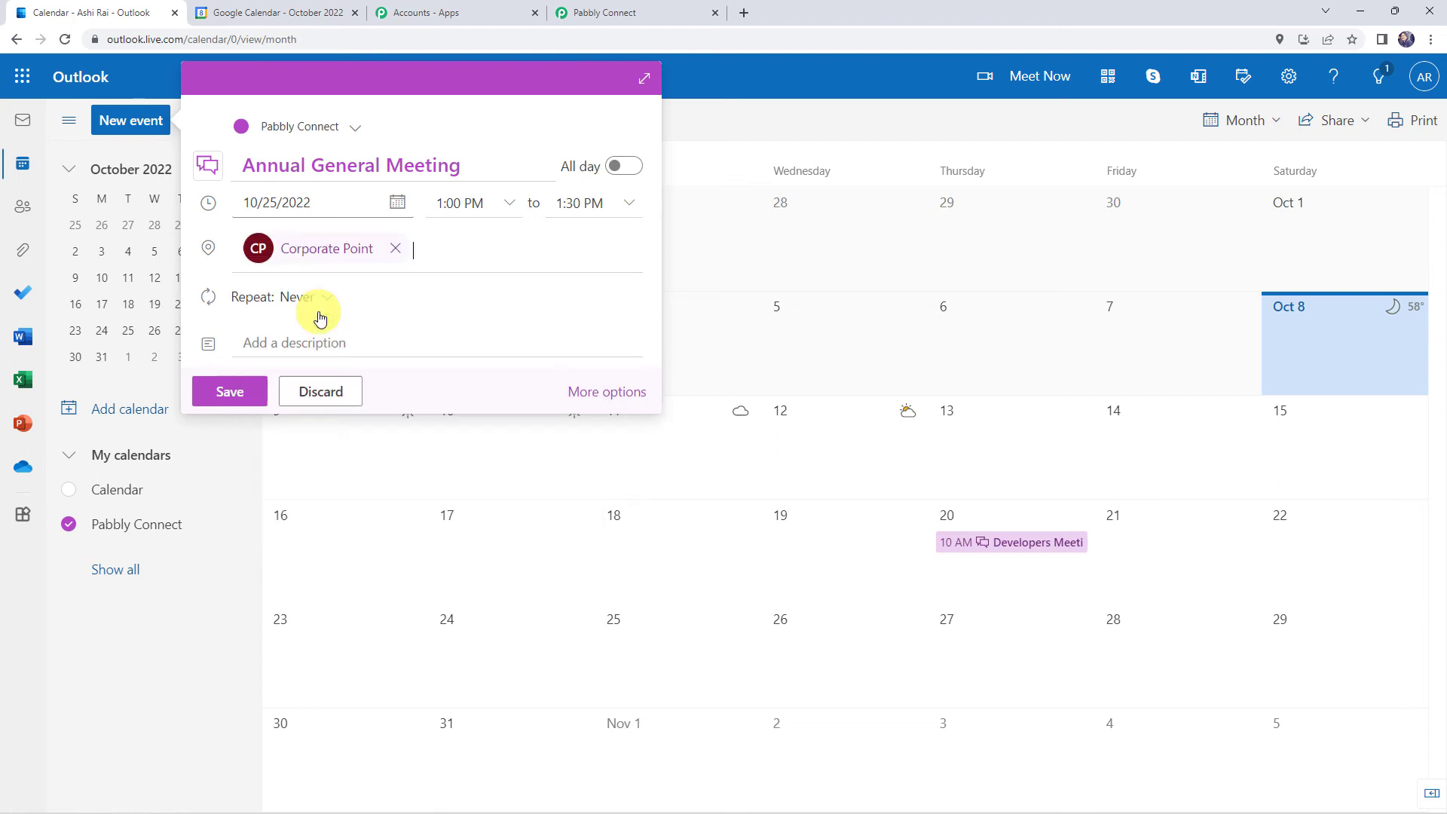
{"action": "left_click", "coordinate": [308, 345]}
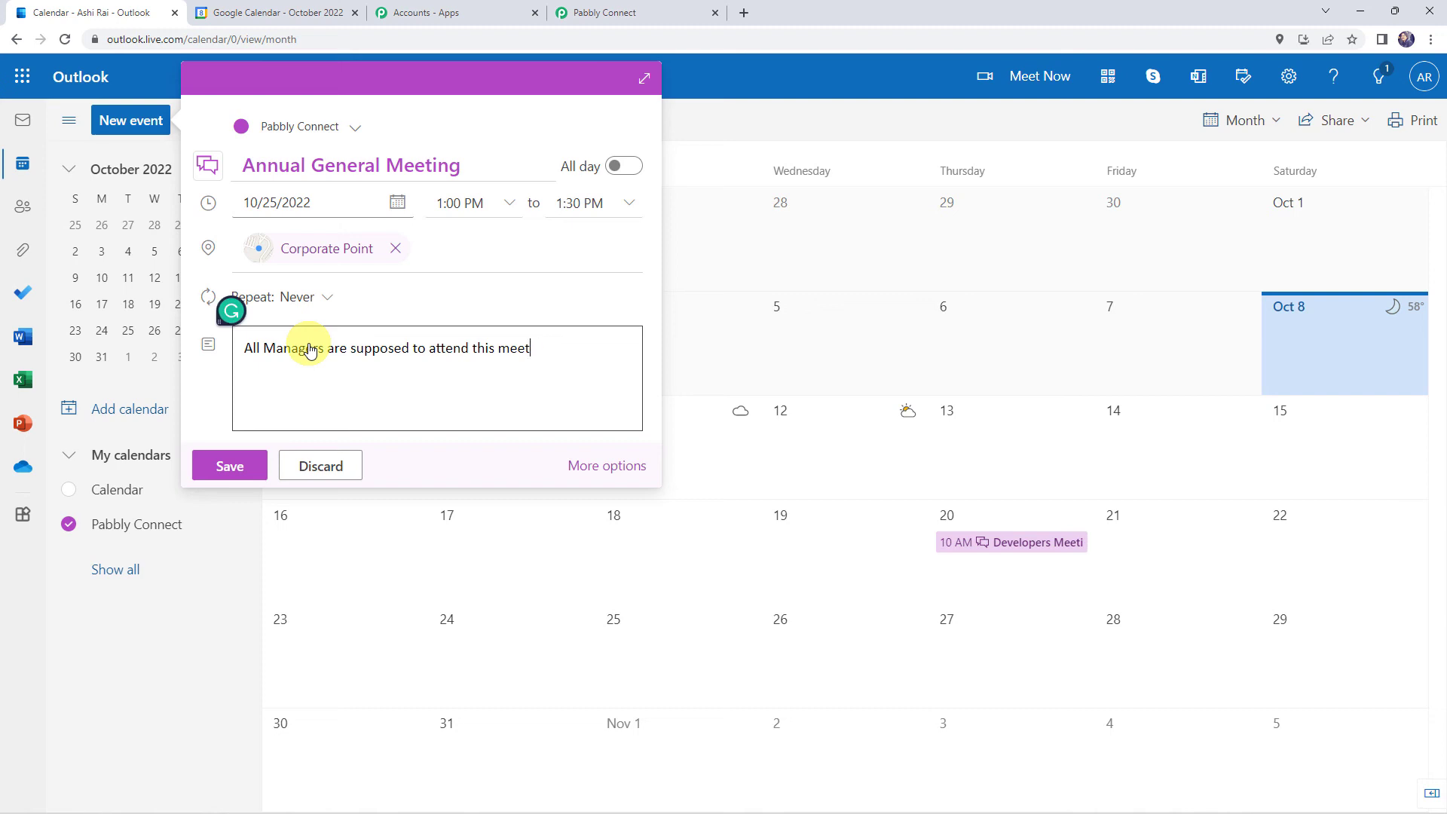
{"action": "type", "text": "."}
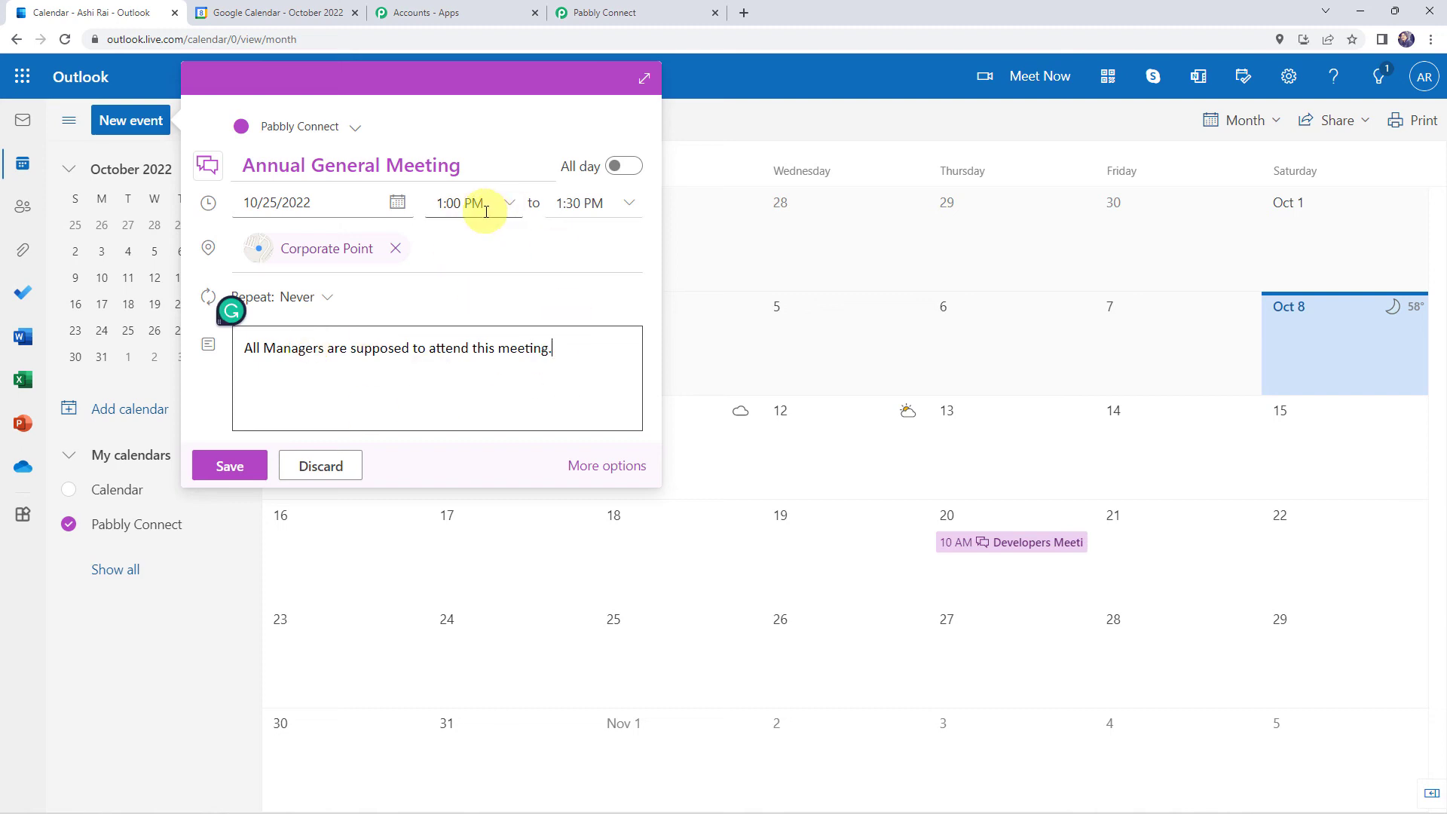
{"action": "left_click", "coordinate": [228, 467]}
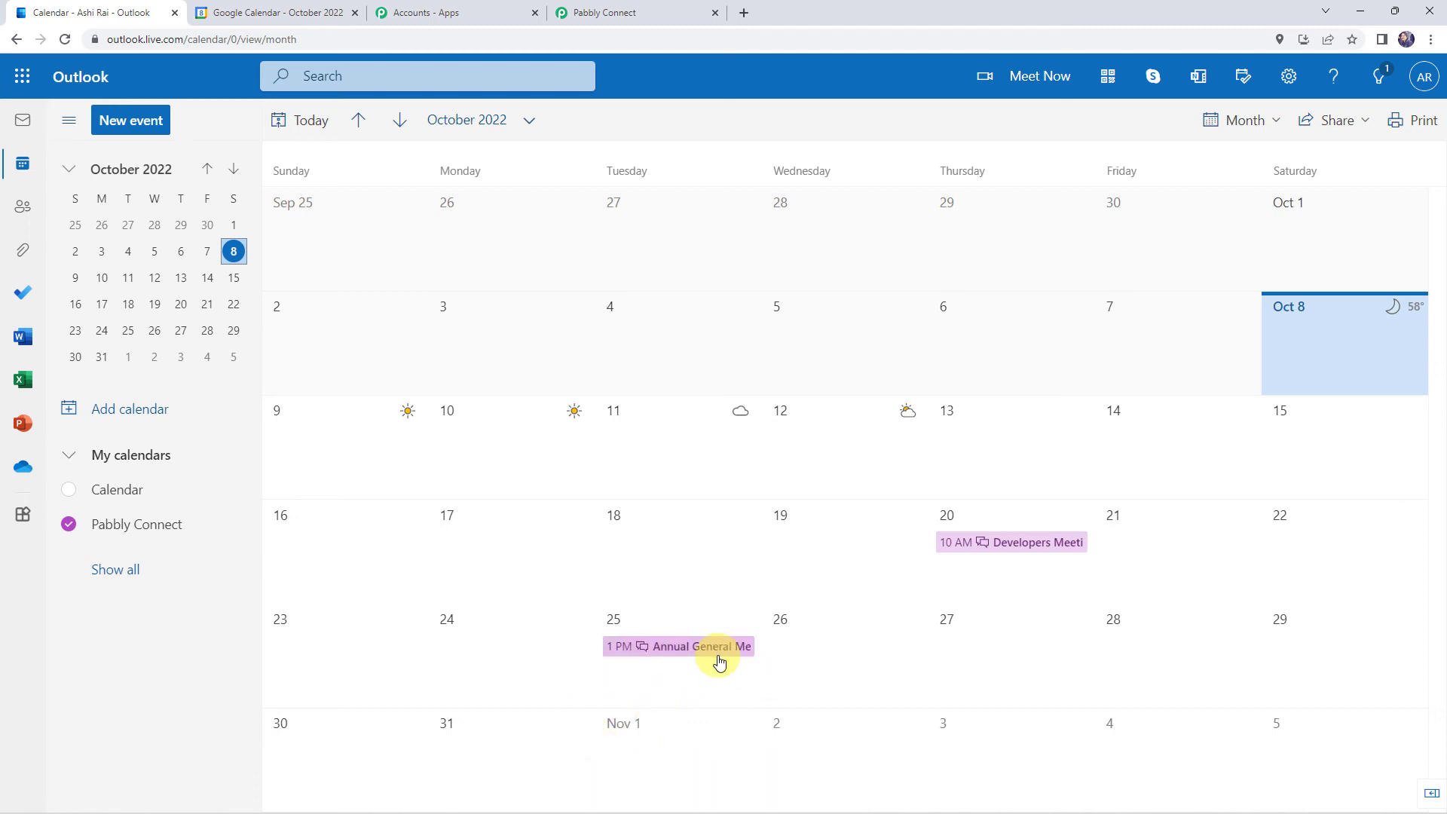
Step: Switch to Google Calendar, reload it and check the Annual General Meeting event's time and description on October 25
{"action": "mouse_move", "coordinate": [719, 663]}
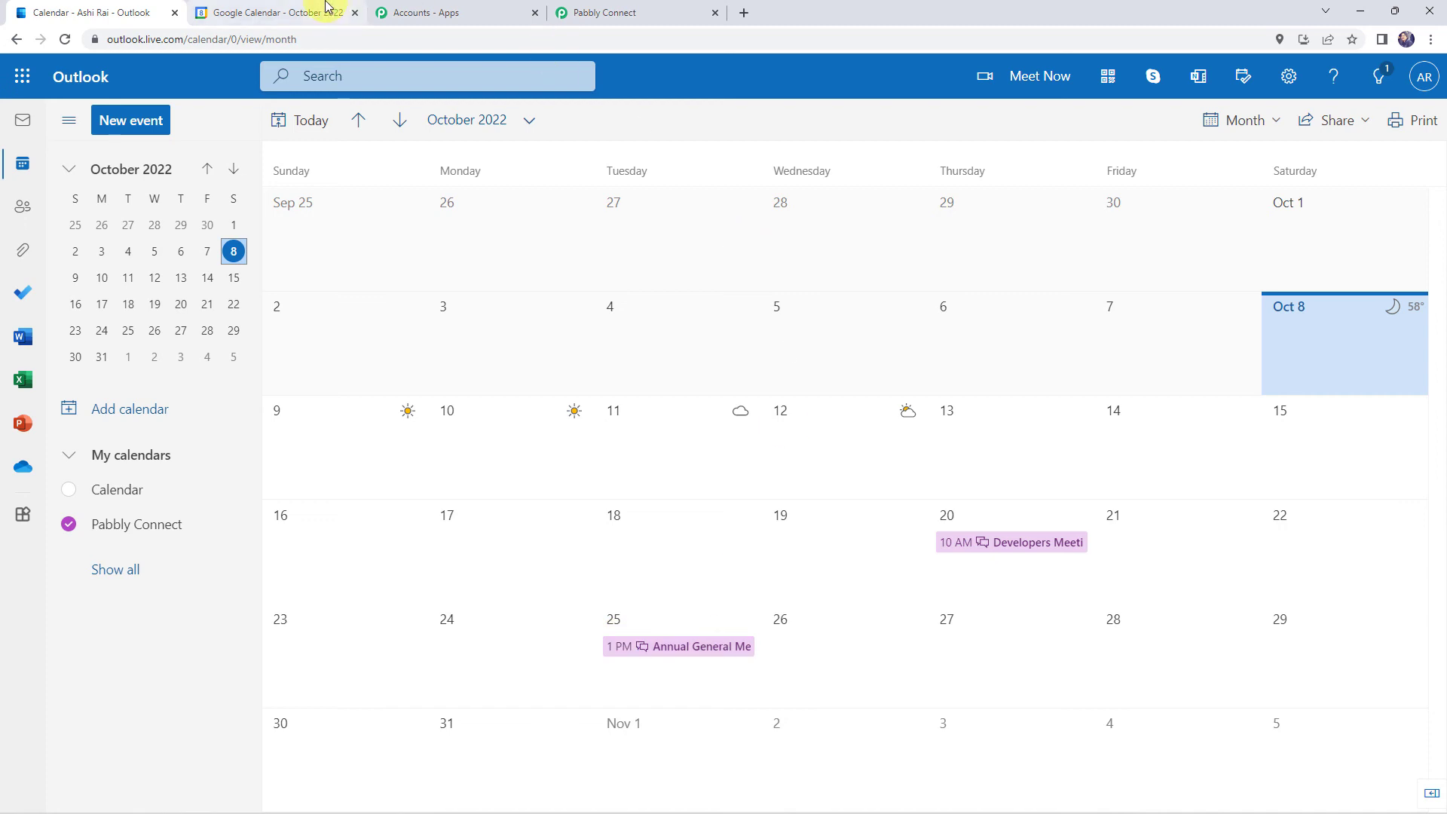
{"action": "left_click", "coordinate": [252, 9]}
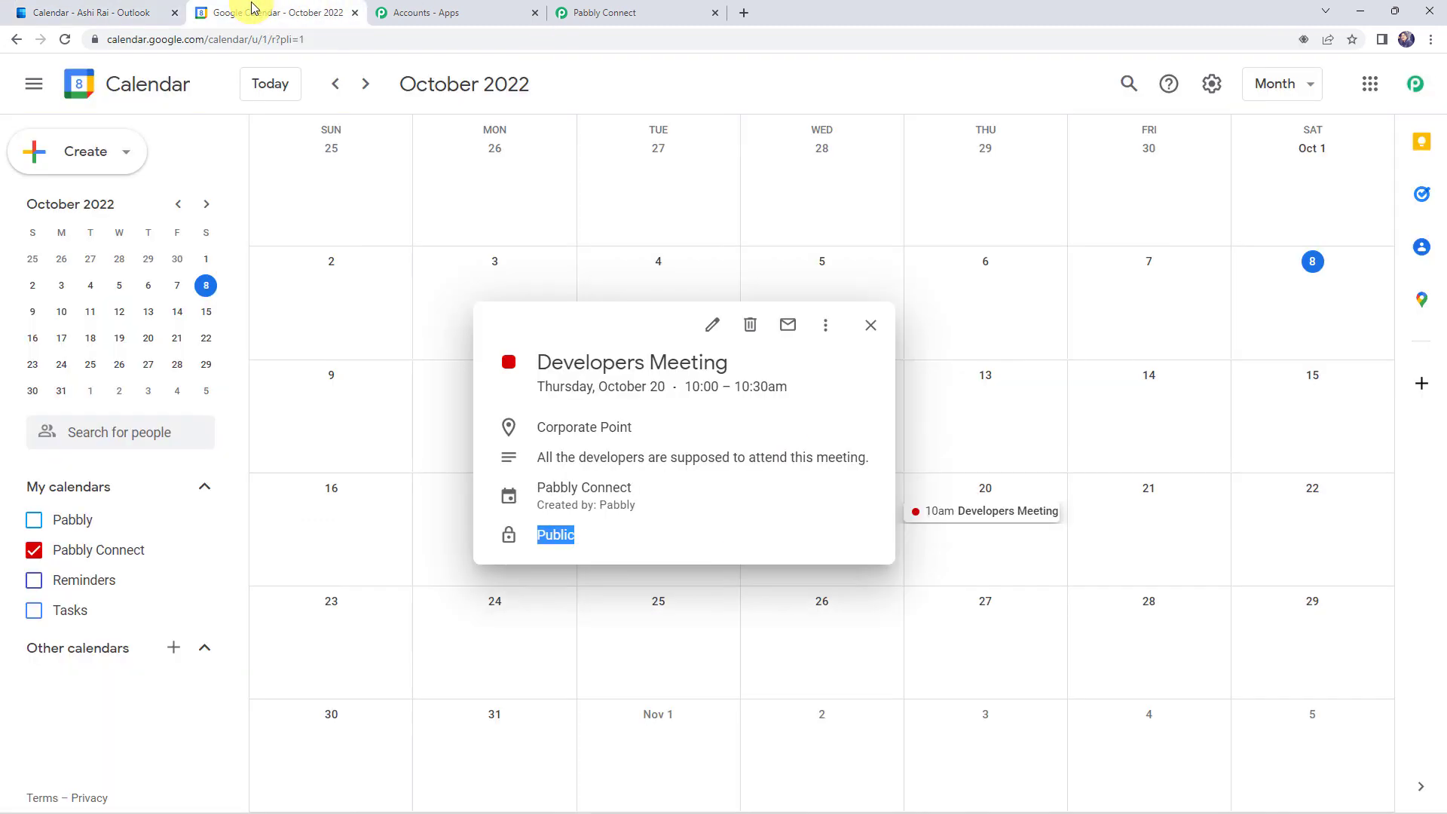
{"action": "left_click", "coordinate": [871, 325]}
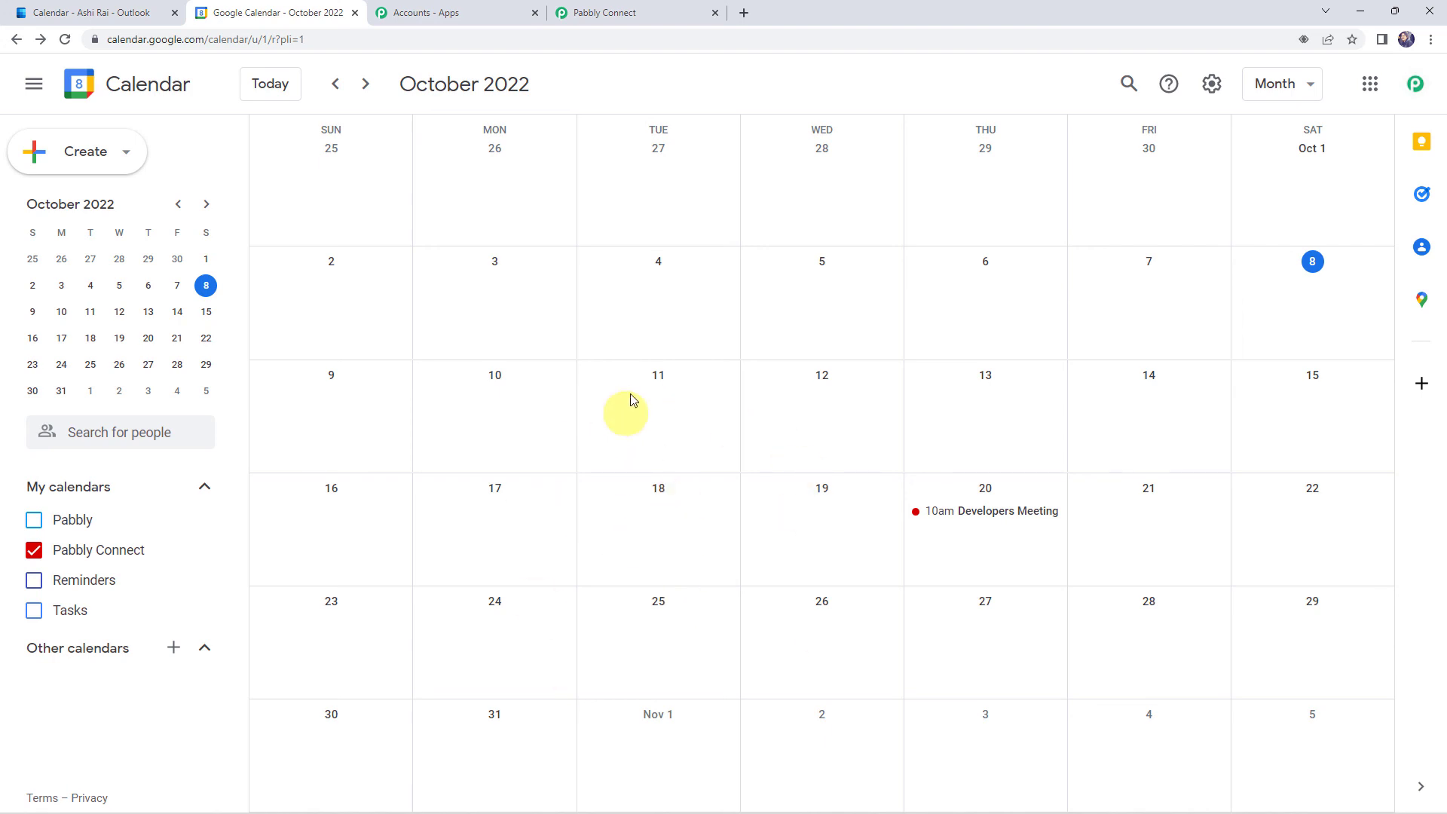
{"action": "left_click", "coordinate": [64, 41]}
{"action": "left_click", "coordinate": [64, 40]}
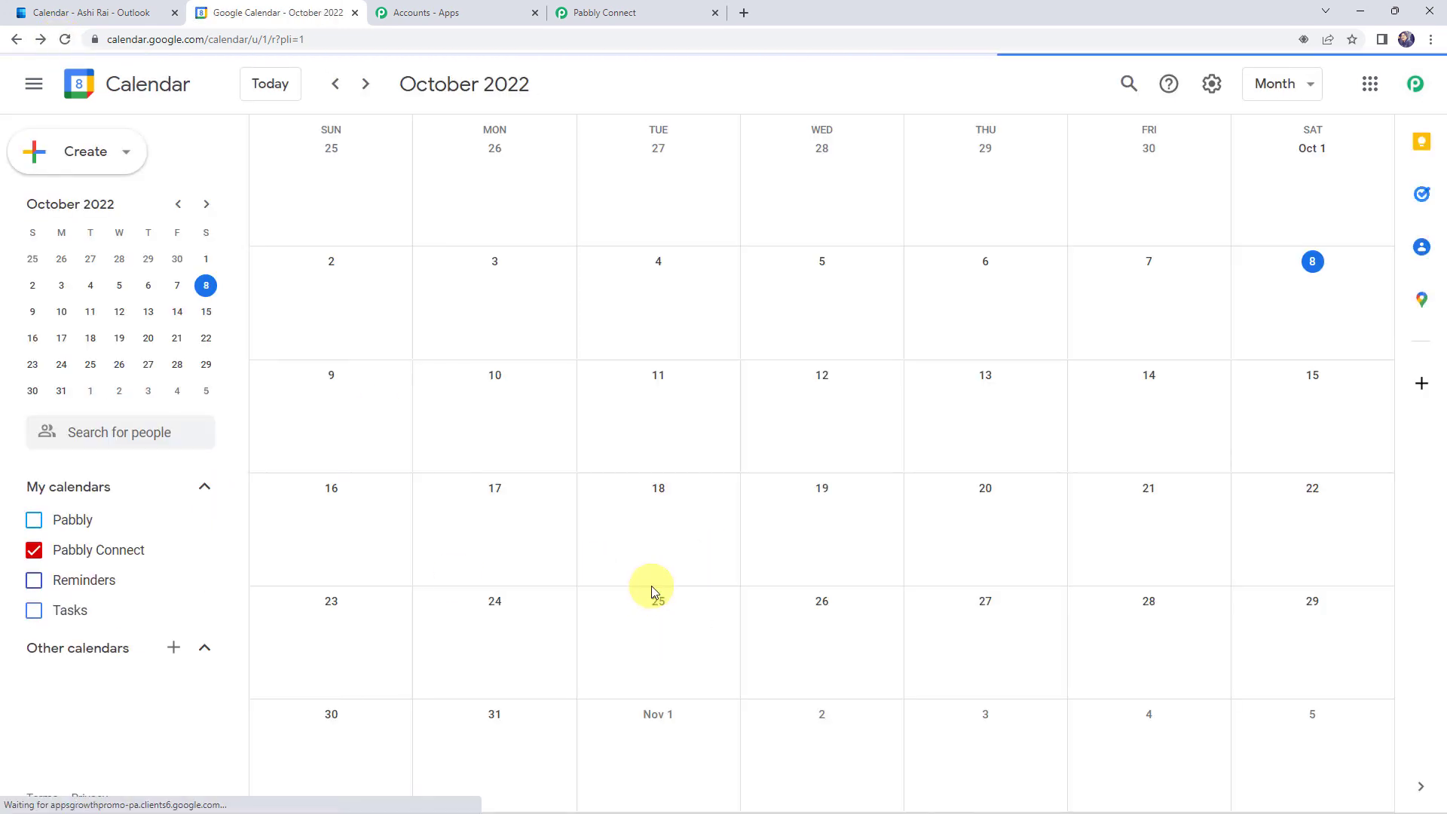
{"action": "left_click", "coordinate": [673, 636]}
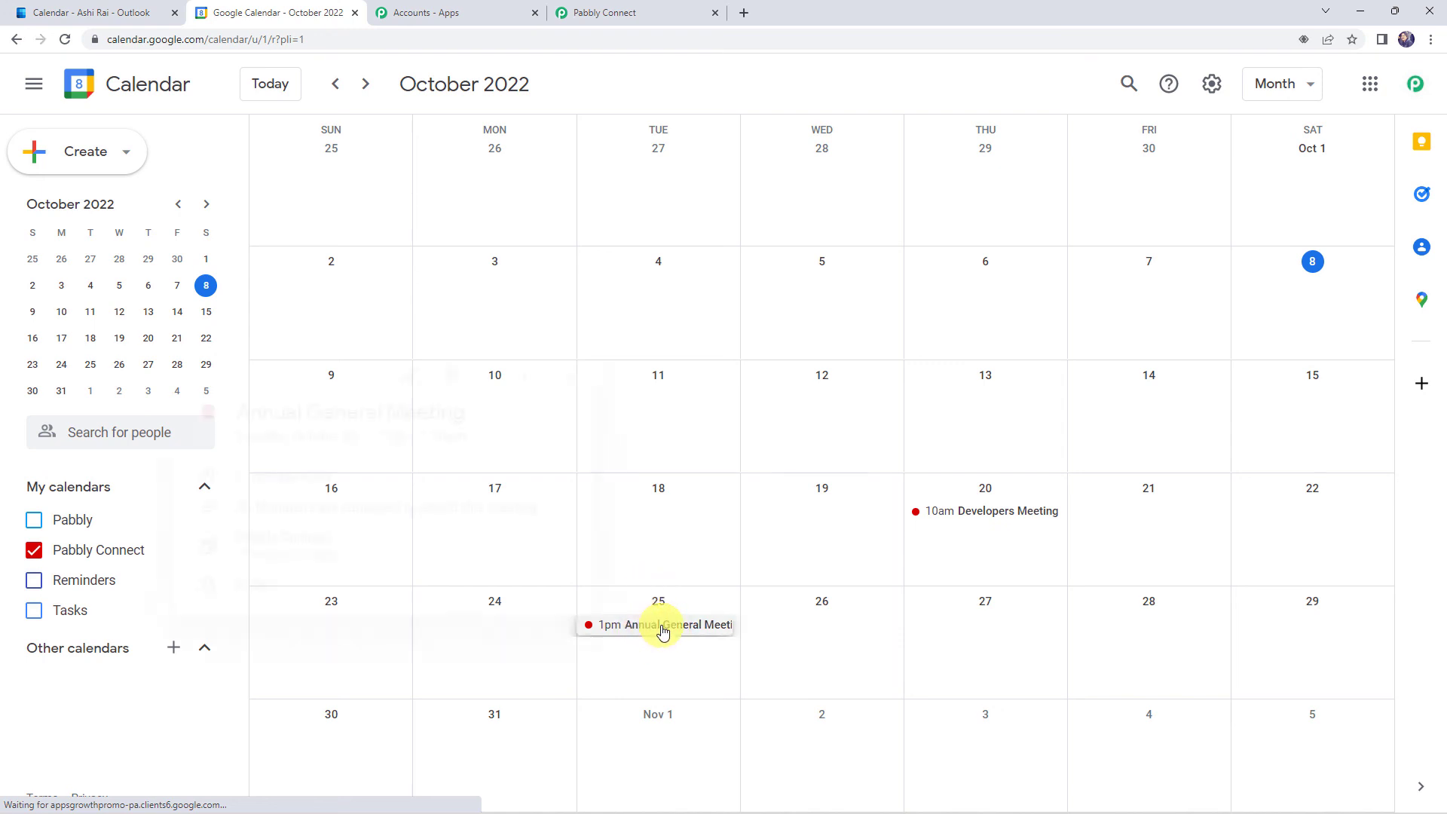
{"action": "left_click_drag", "start_coordinate": [268, 437], "coordinate": [452, 447]}
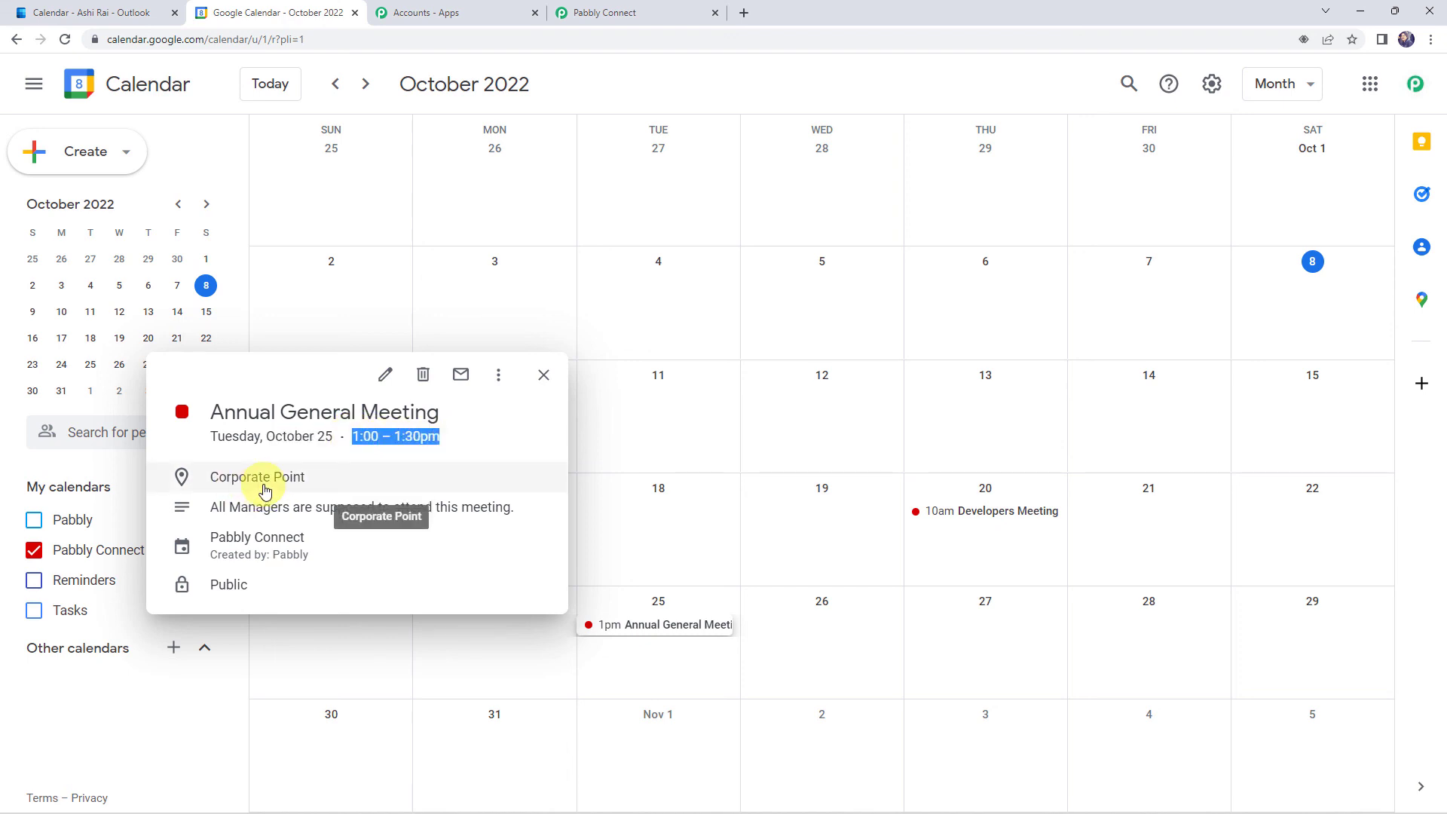
{"action": "left_click_drag", "start_coordinate": [212, 507], "coordinate": [530, 509]}
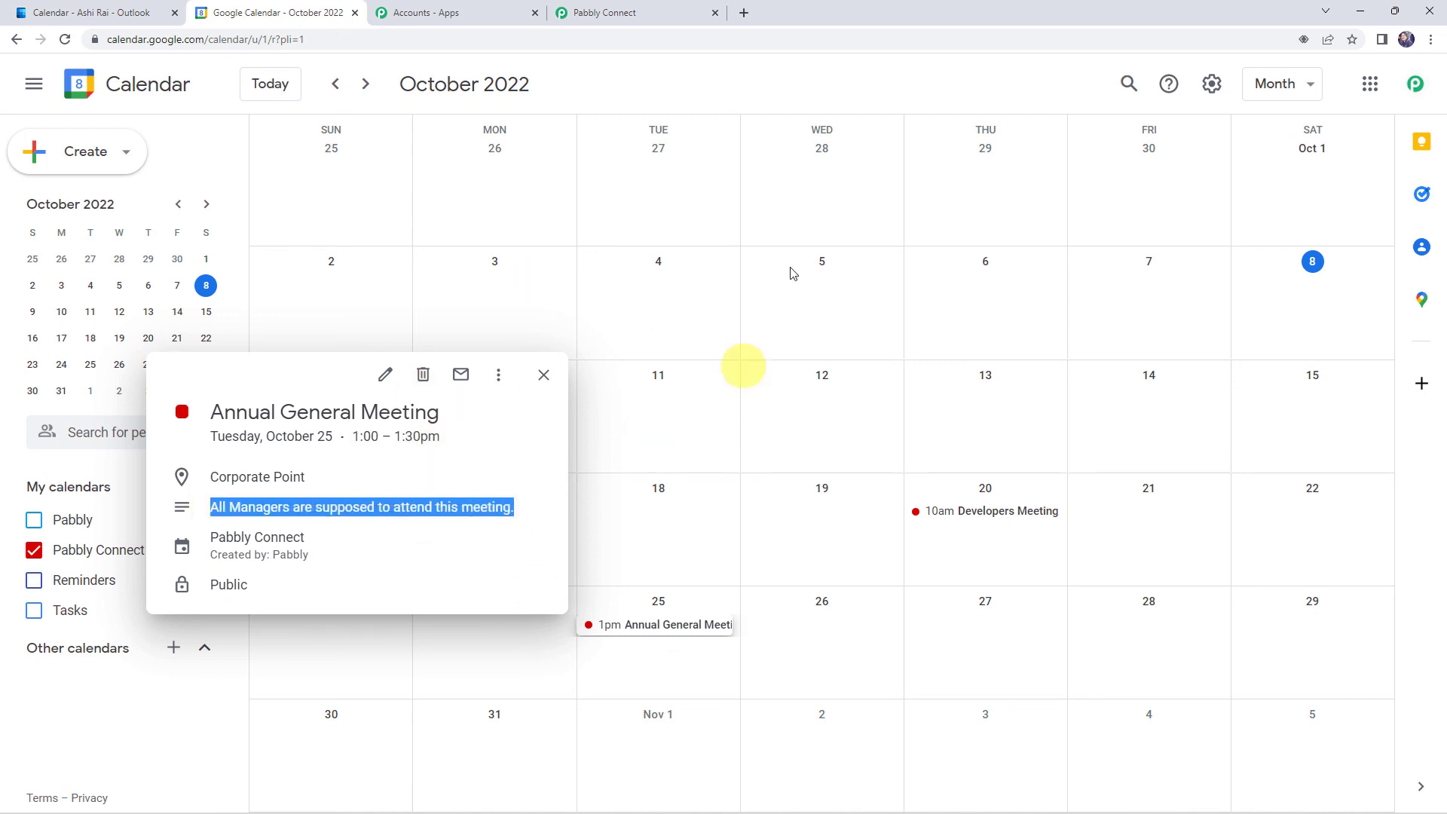
Step: Return to Pabbly Connect and collapse the workflow's steps to review the trigger and action overview
{"action": "left_click", "coordinate": [656, 12]}
{"action": "scroll", "coordinate": [668, 441], "scroll_direction": "up", "scroll_amount": 20}
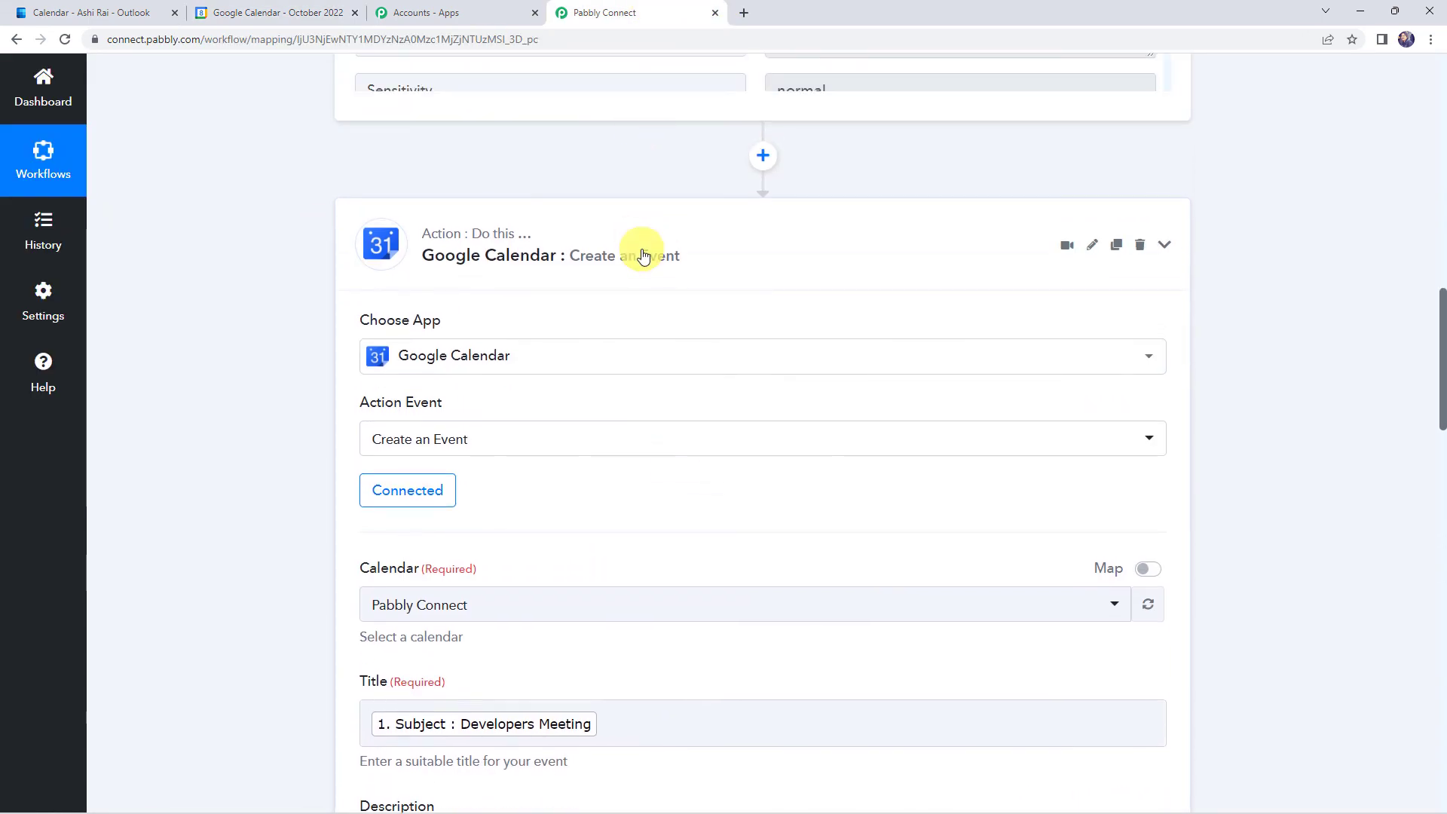
{"action": "scroll", "coordinate": [641, 252], "scroll_direction": "up", "scroll_amount": 15}
{"action": "left_click", "coordinate": [704, 327]}
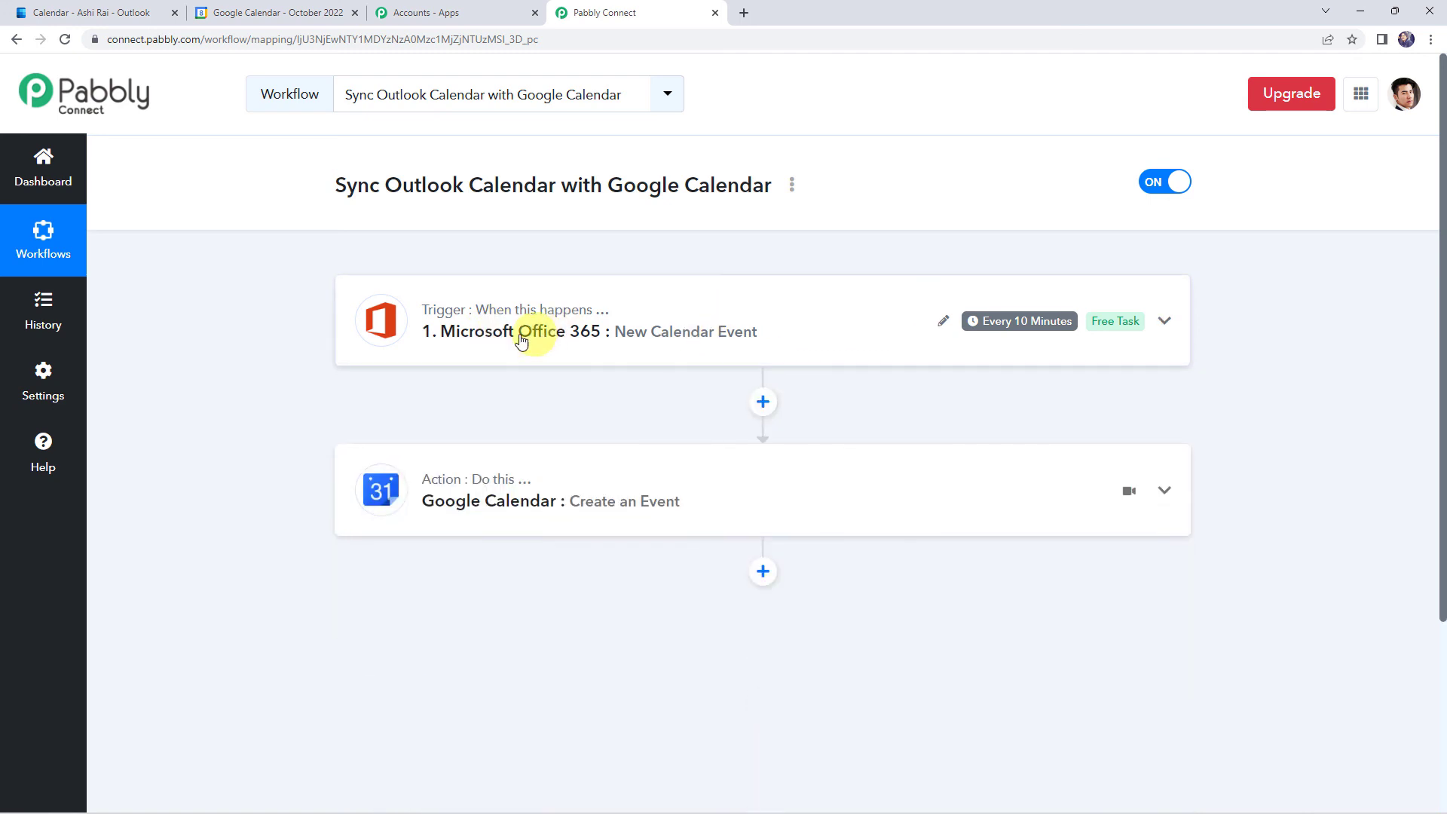